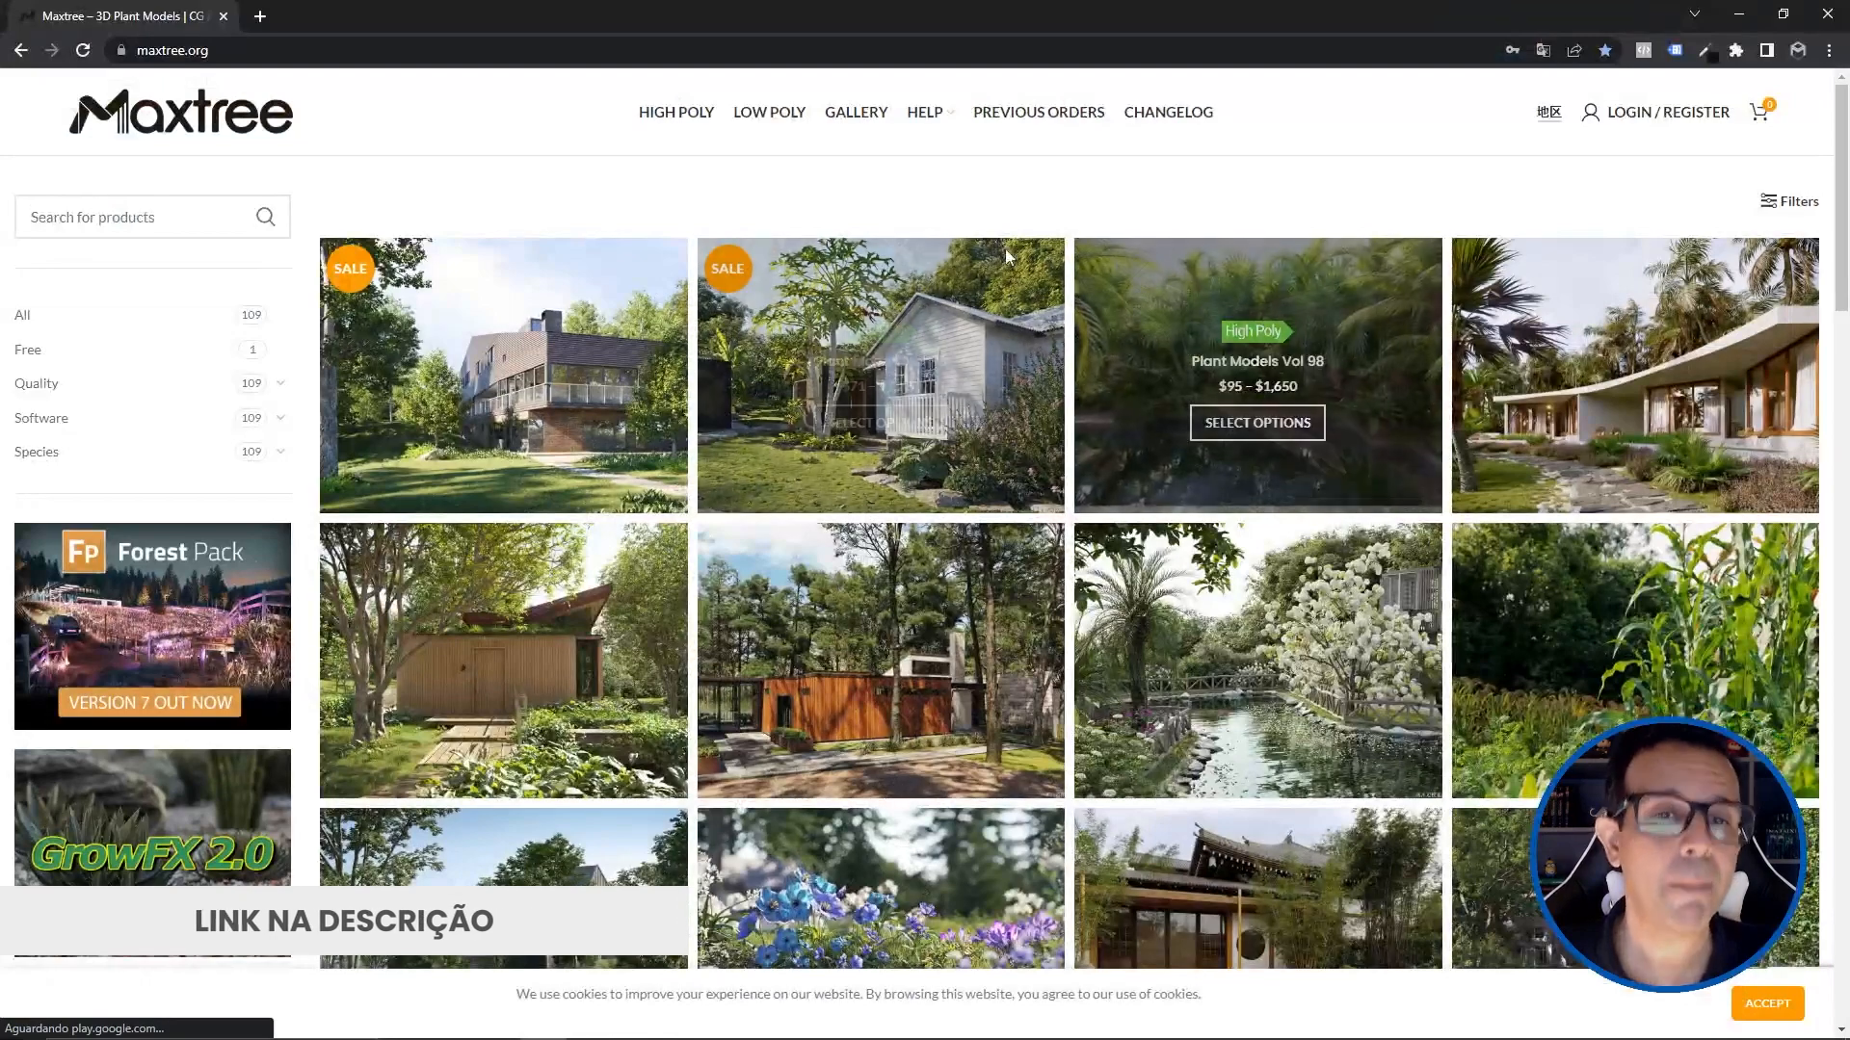
# Step: Browse the Maxtree plant catalogue, filter it to free products and open Plant Models Vol 60
pyautogui.scroll(-2, 1216, 422)
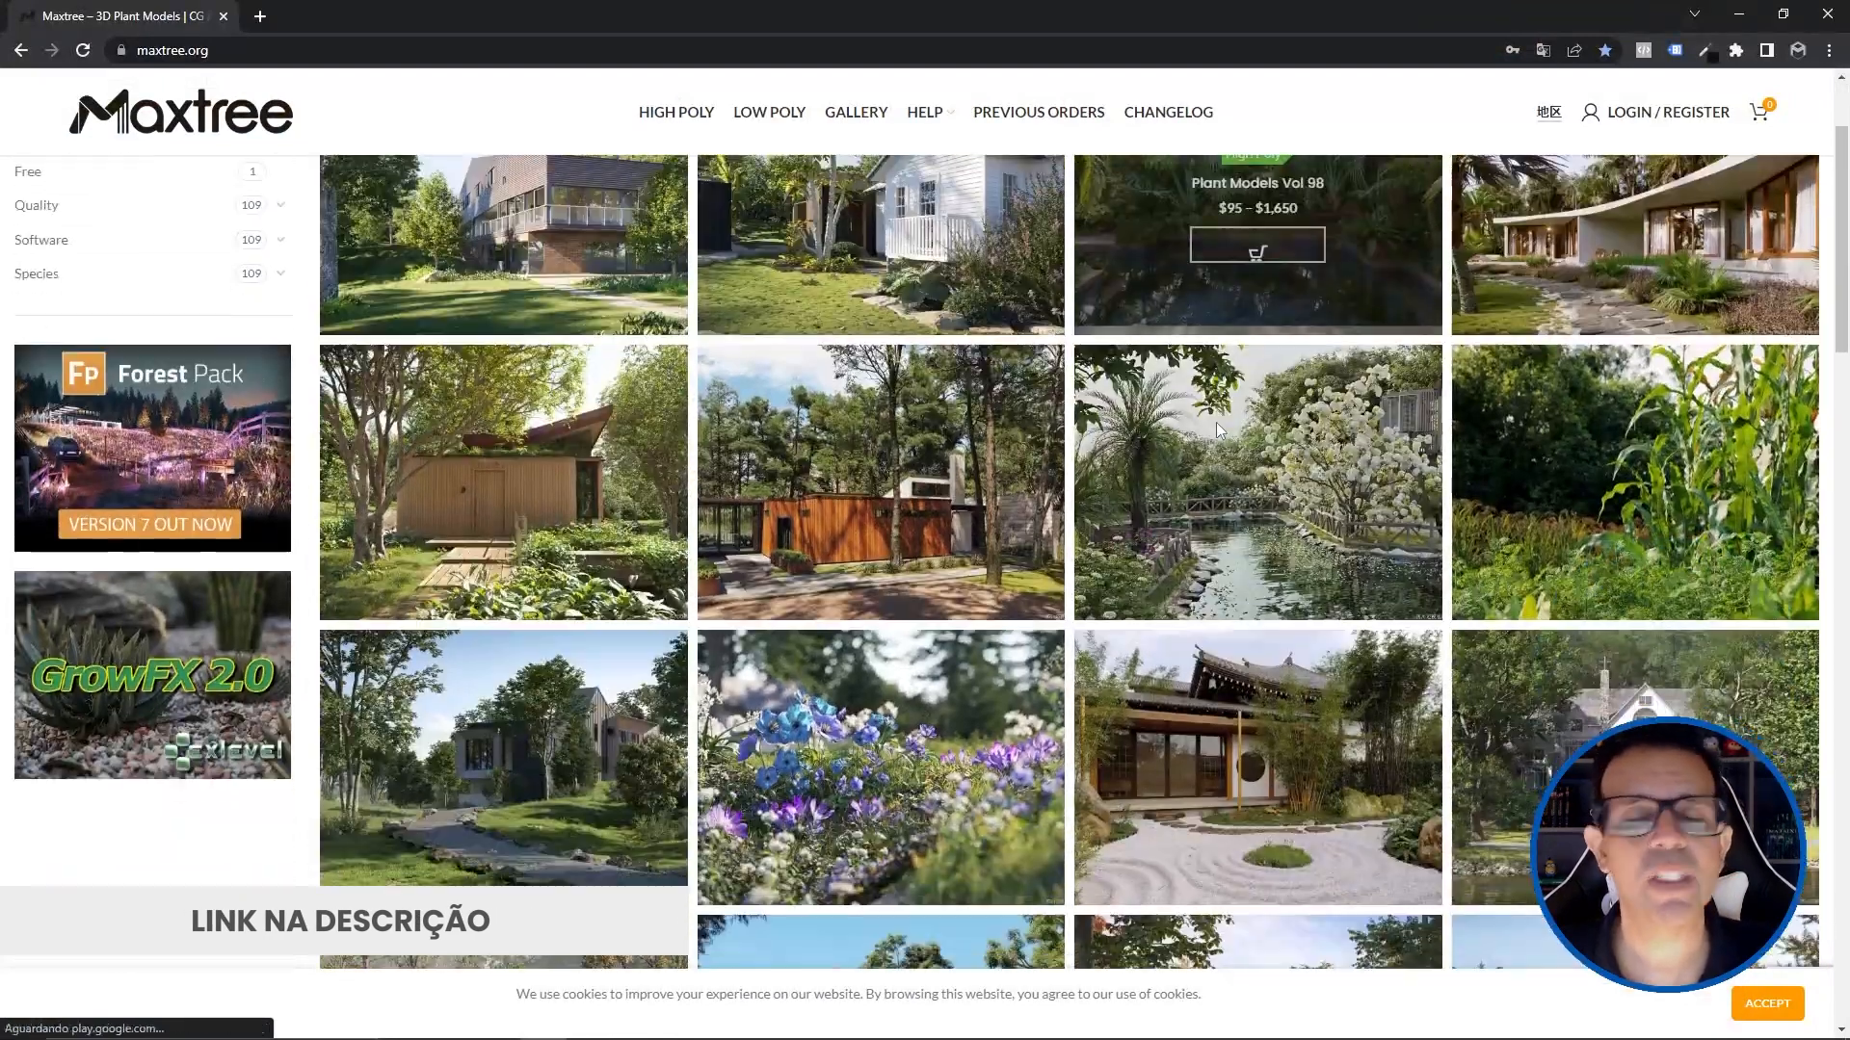
pyautogui.scroll(-7, 1216, 424)
pyautogui.scroll(3, 894, 441)
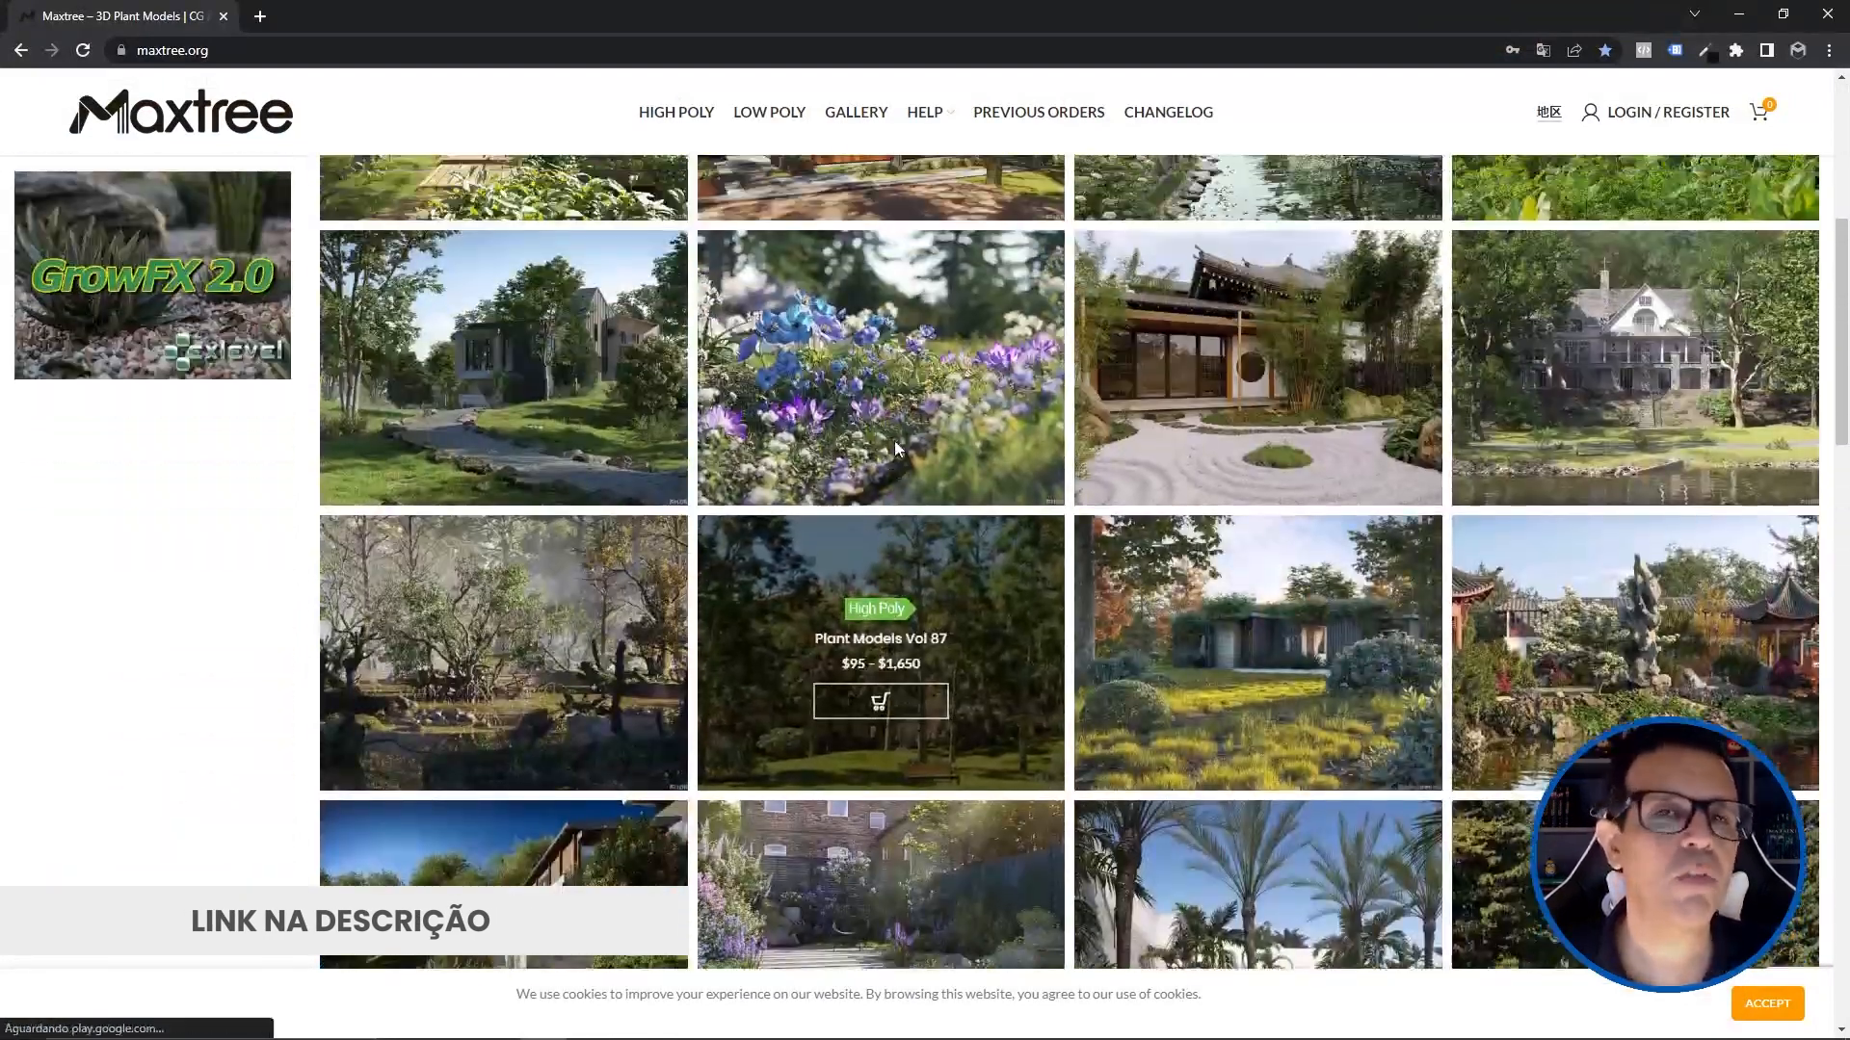
pyautogui.scroll(5, 894, 441)
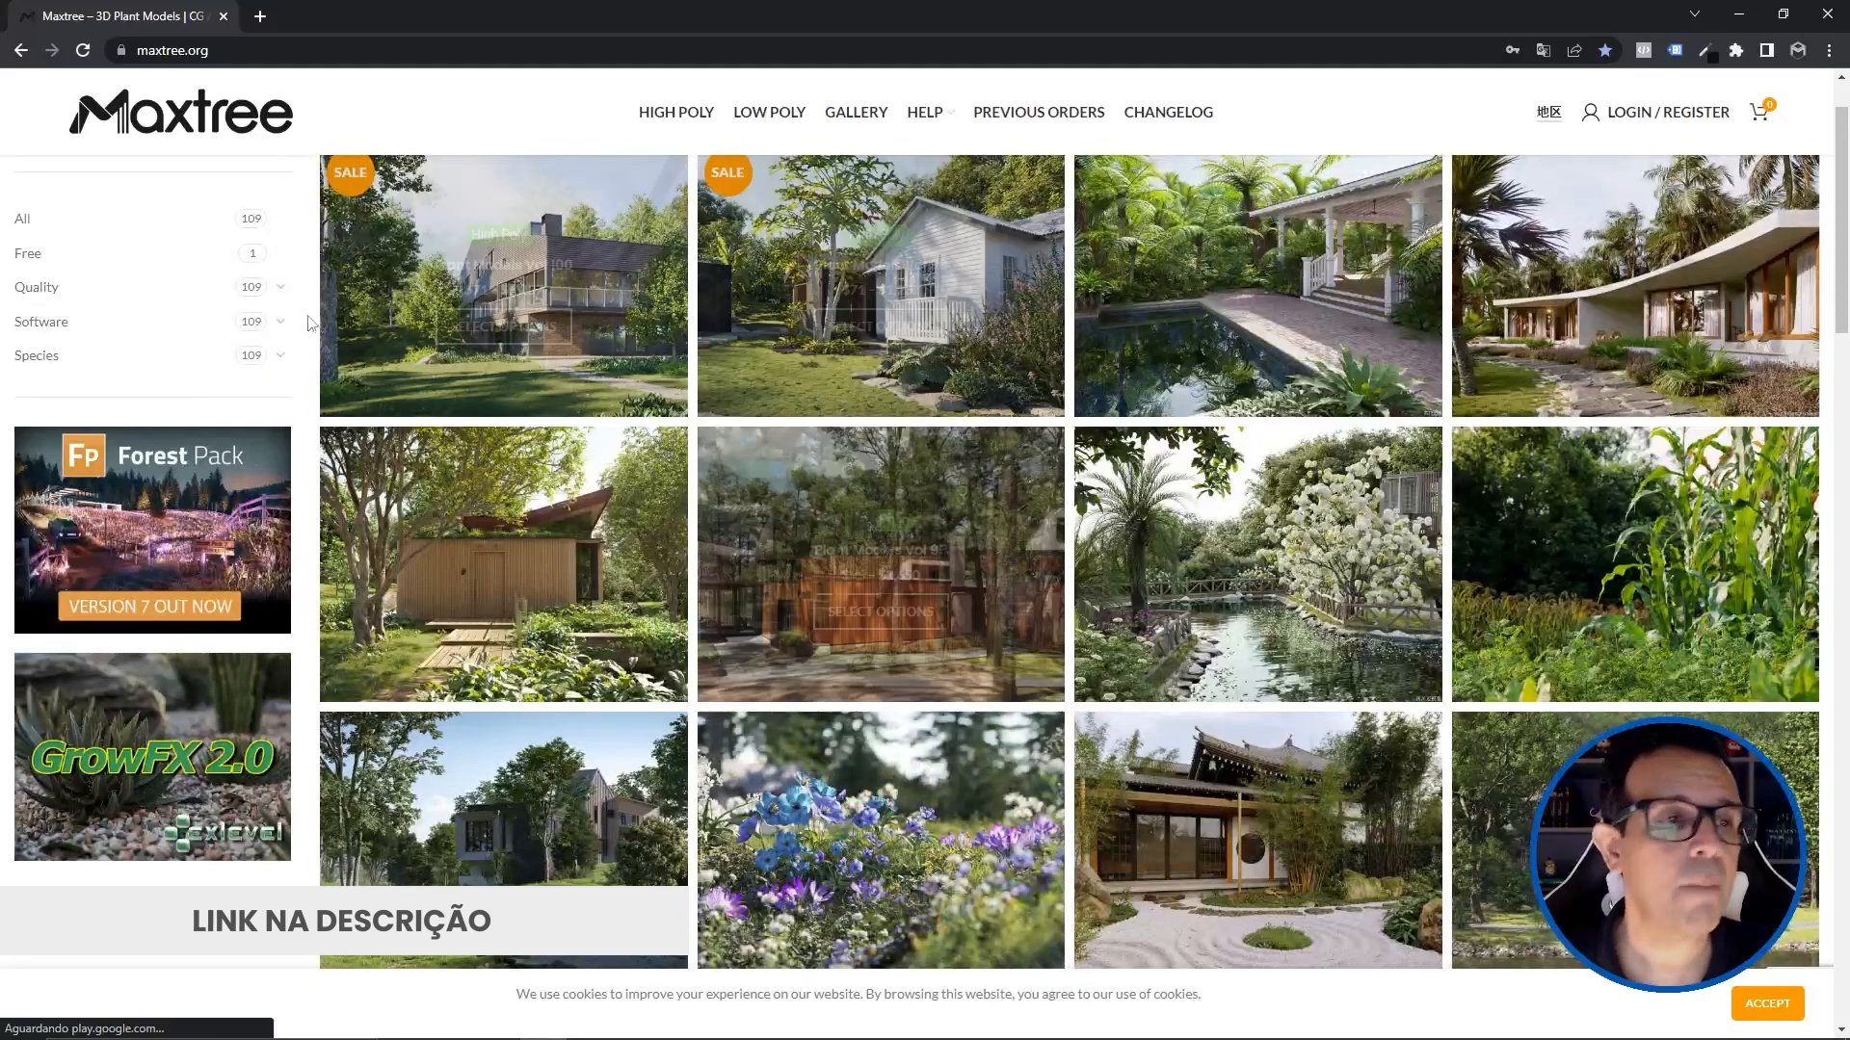
pyautogui.click(58, 256)
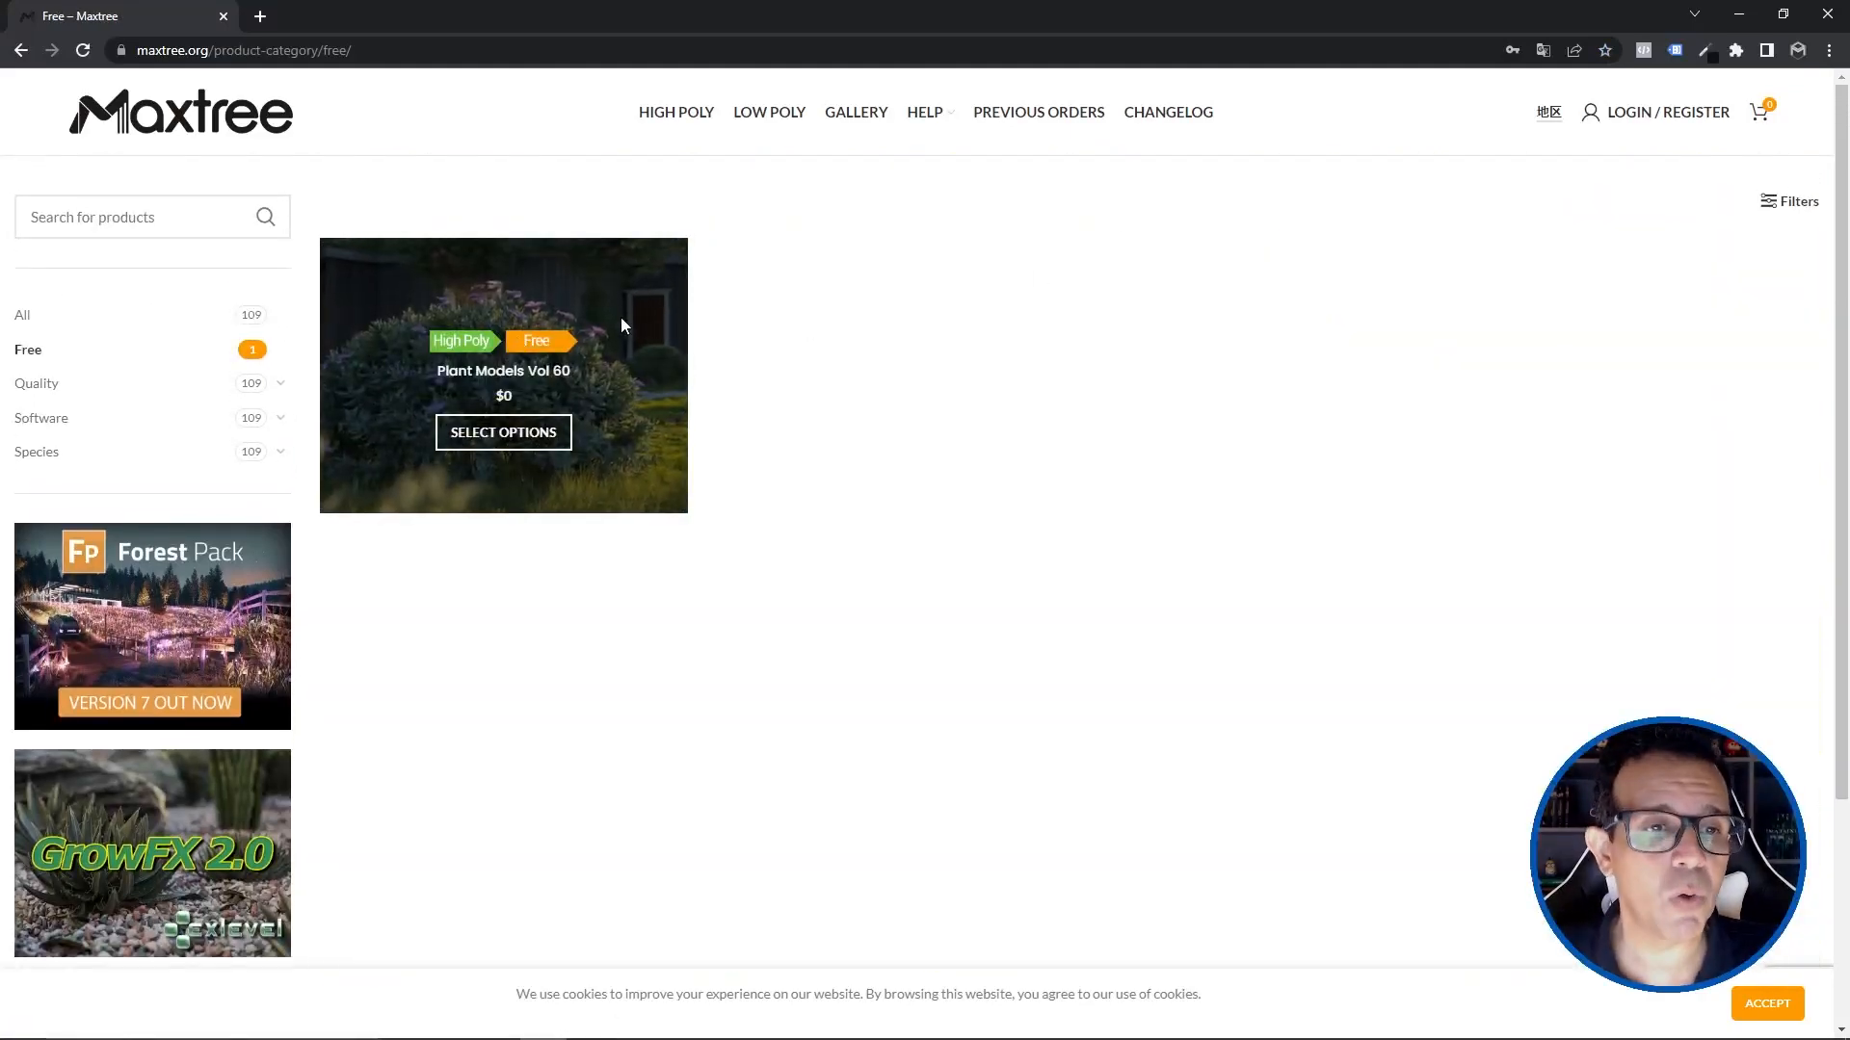
pyautogui.click(645, 369)
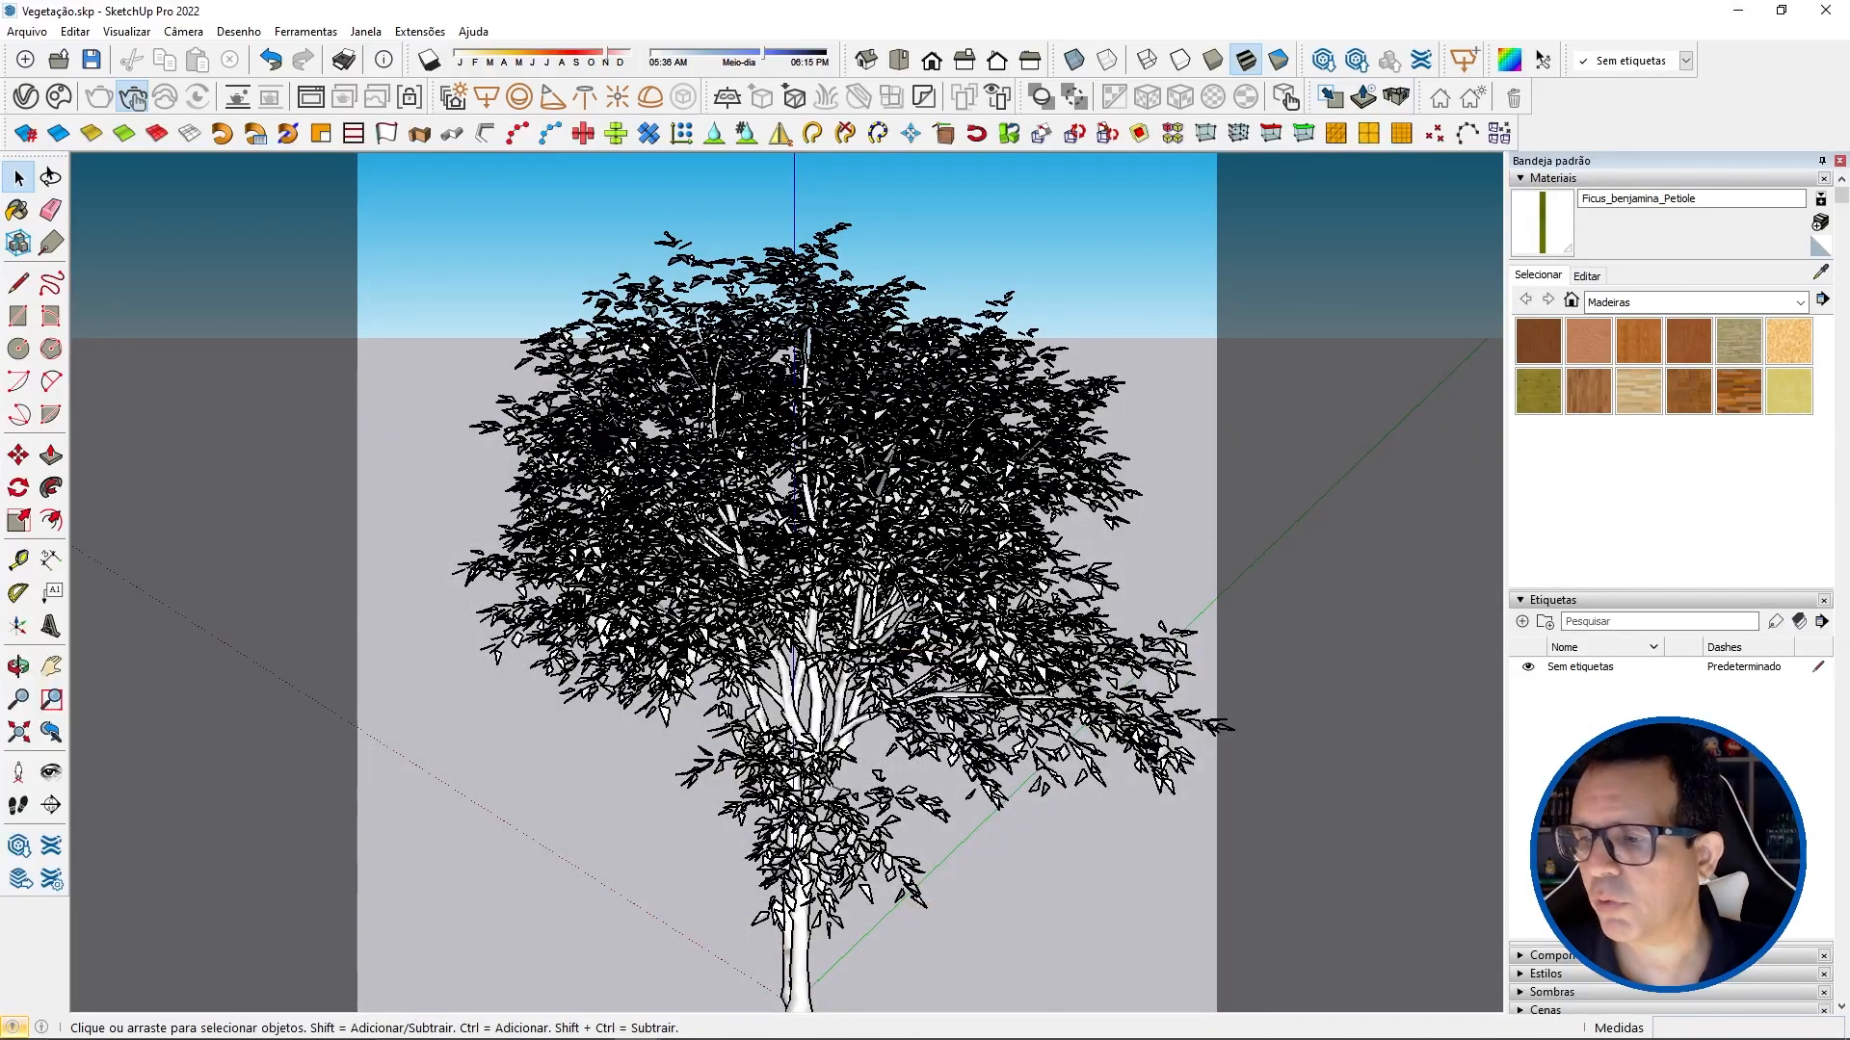
# Step: Switch to SketchUp, bring up the V-Ray Asset Editor and start rendering the ficus tree
pyautogui.moveTo(901, 579)
pyautogui.mouseDown(button='middle')
pyautogui.moveTo(708, 656)
pyautogui.moveTo(992, 641)
pyautogui.moveTo(990, 597)
pyautogui.mouseUp(button='middle')
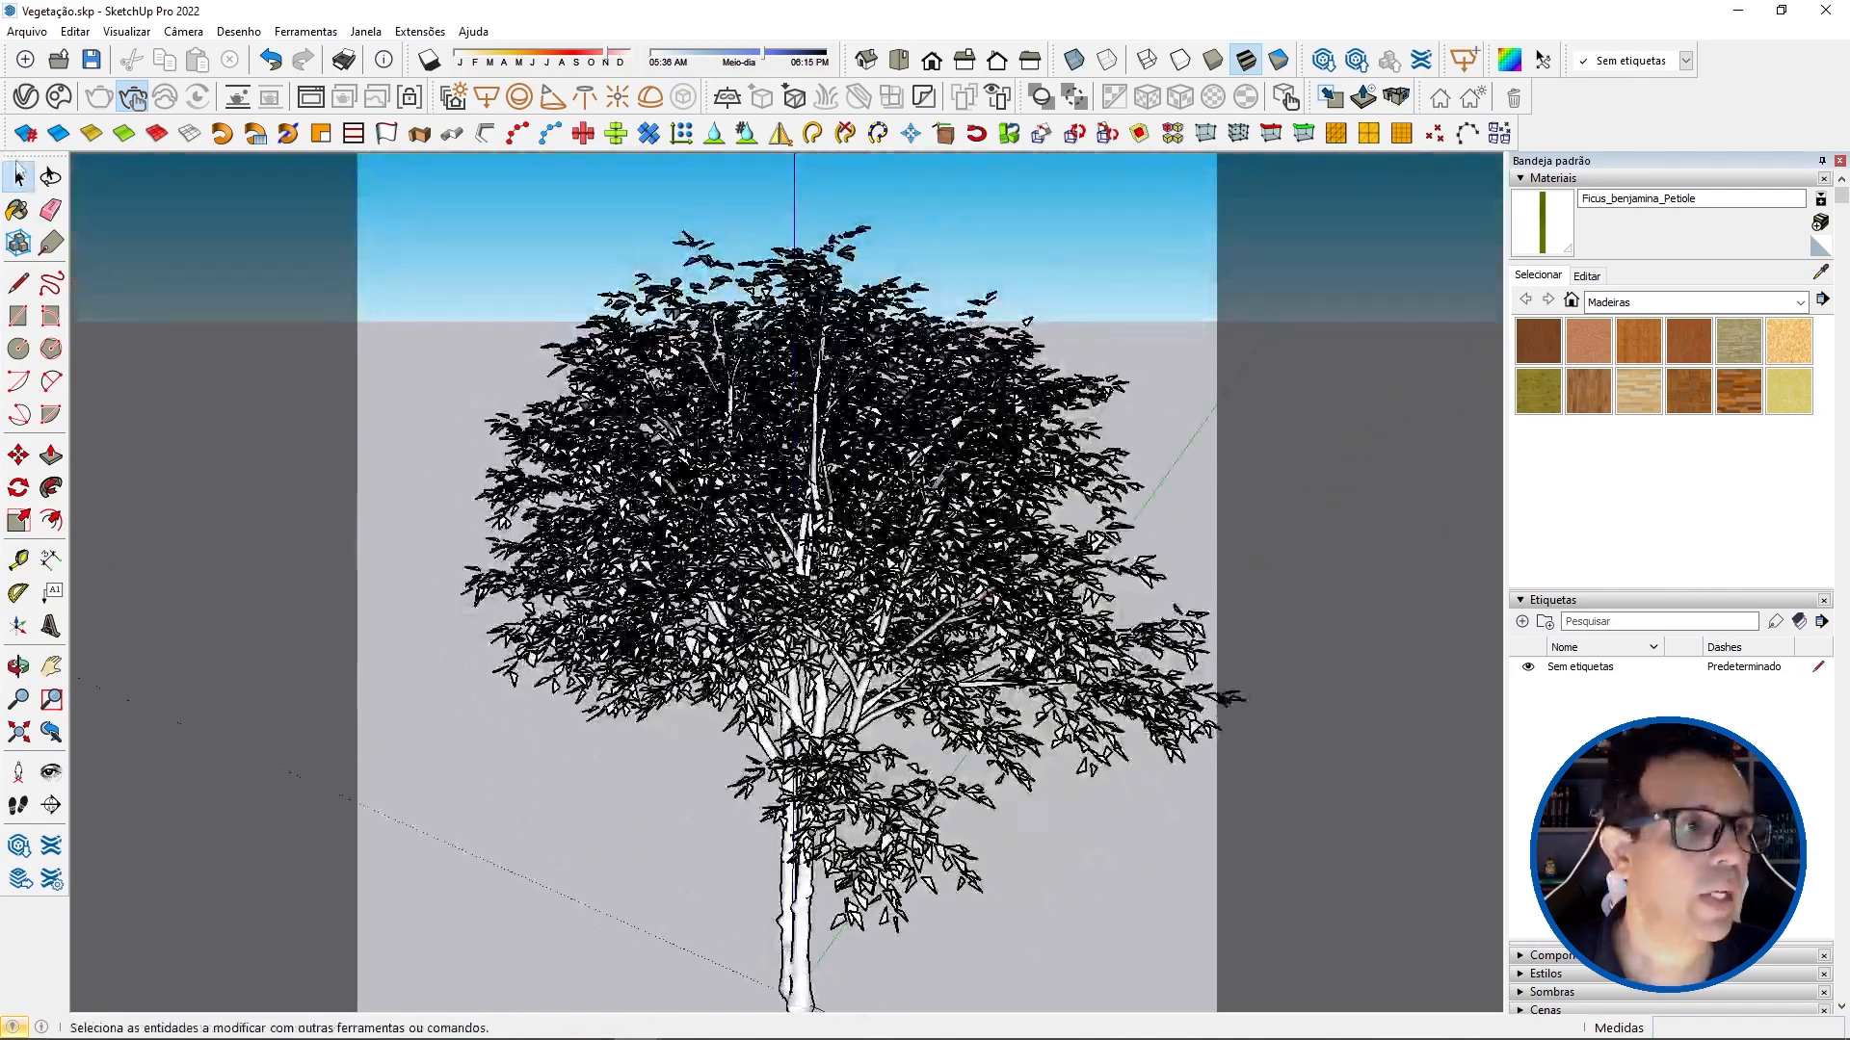
pyautogui.click(25, 96)
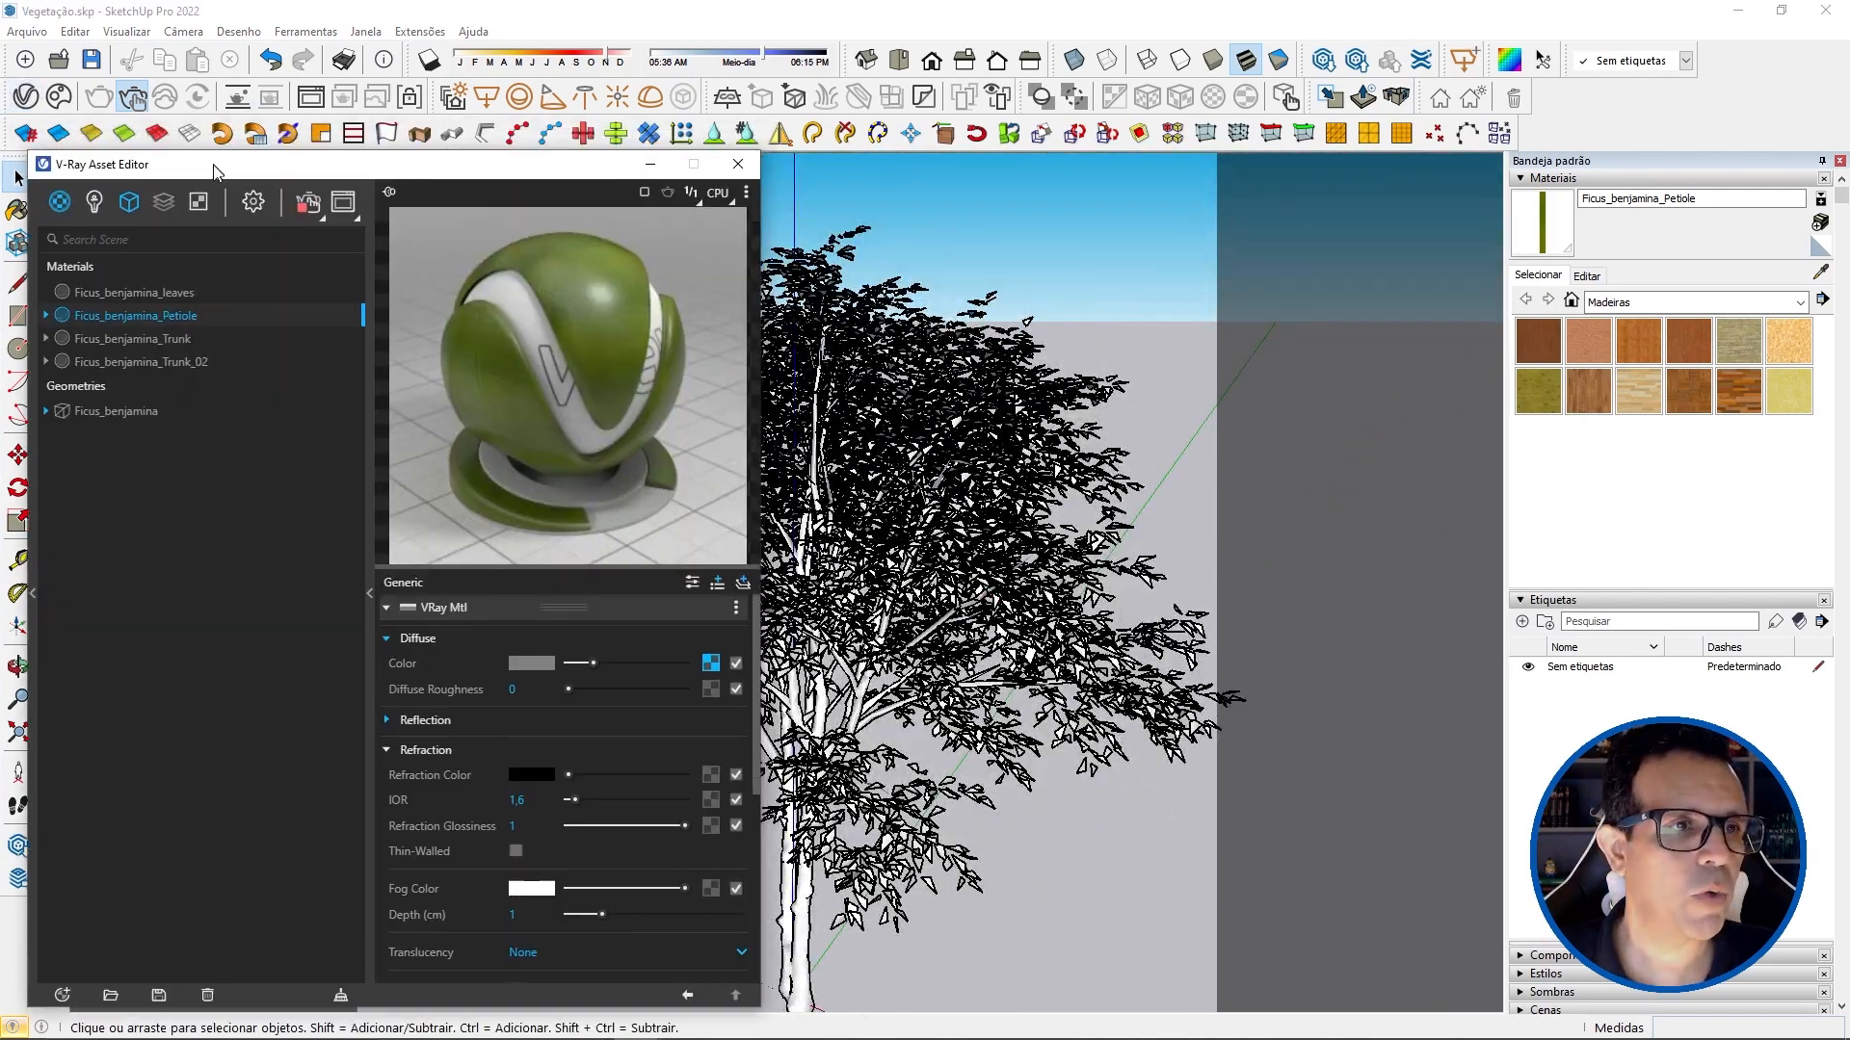
pyautogui.click(327, 106)
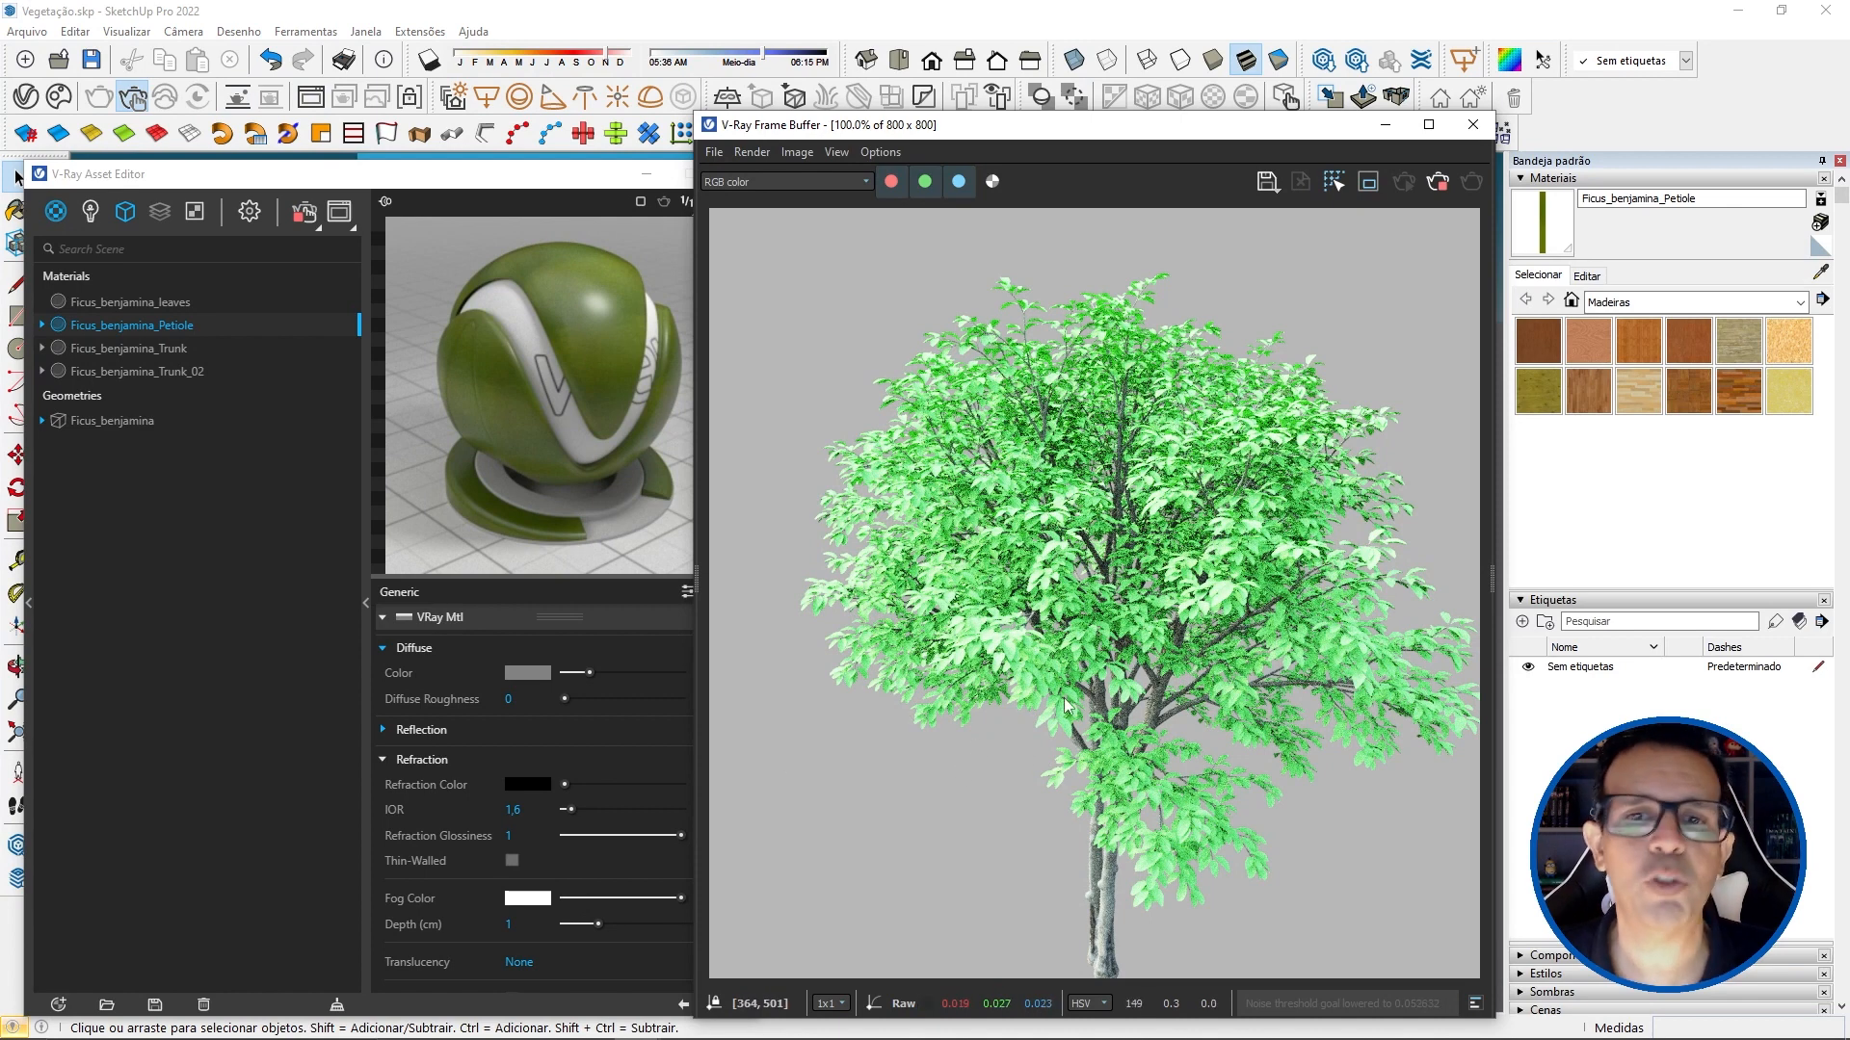
# Step: Select the Ficus_benjamina_leaves material in the V-Ray Asset Editor
pyautogui.moveTo(462, 181); pyautogui.dragTo(443, 152)
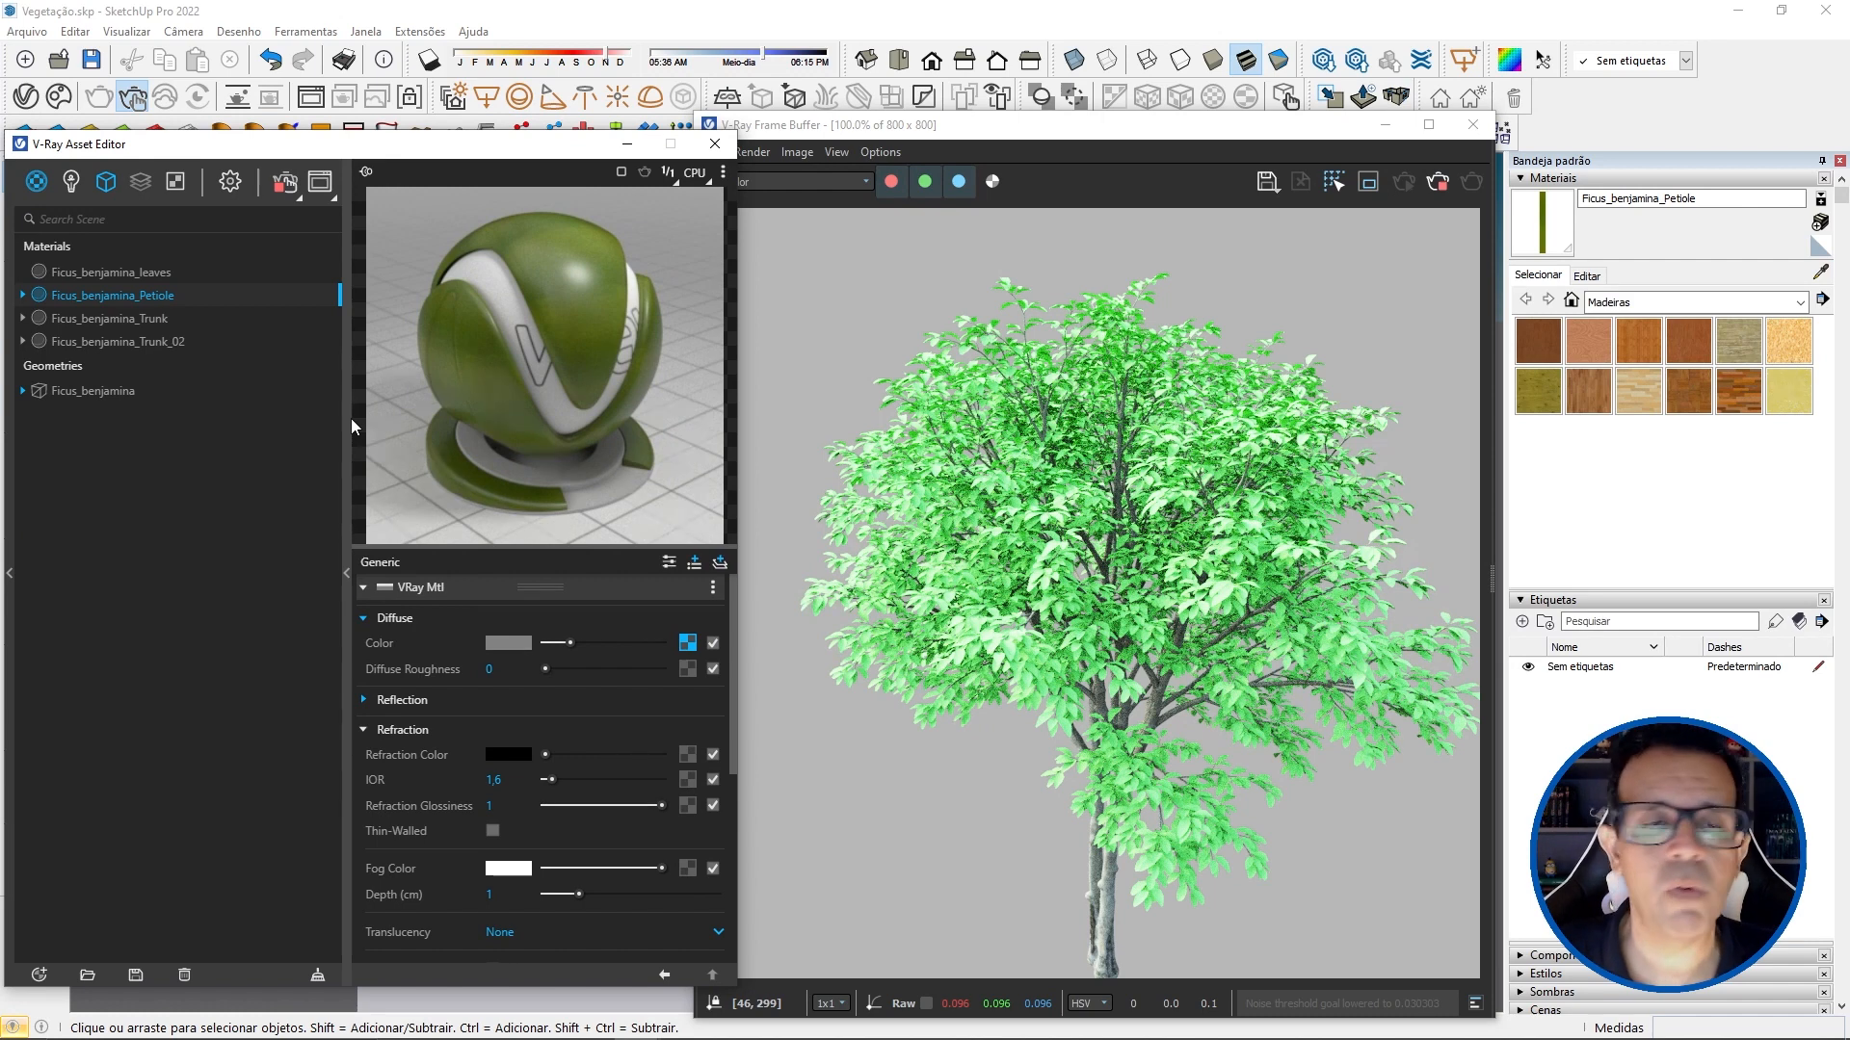
pyautogui.click(146, 272)
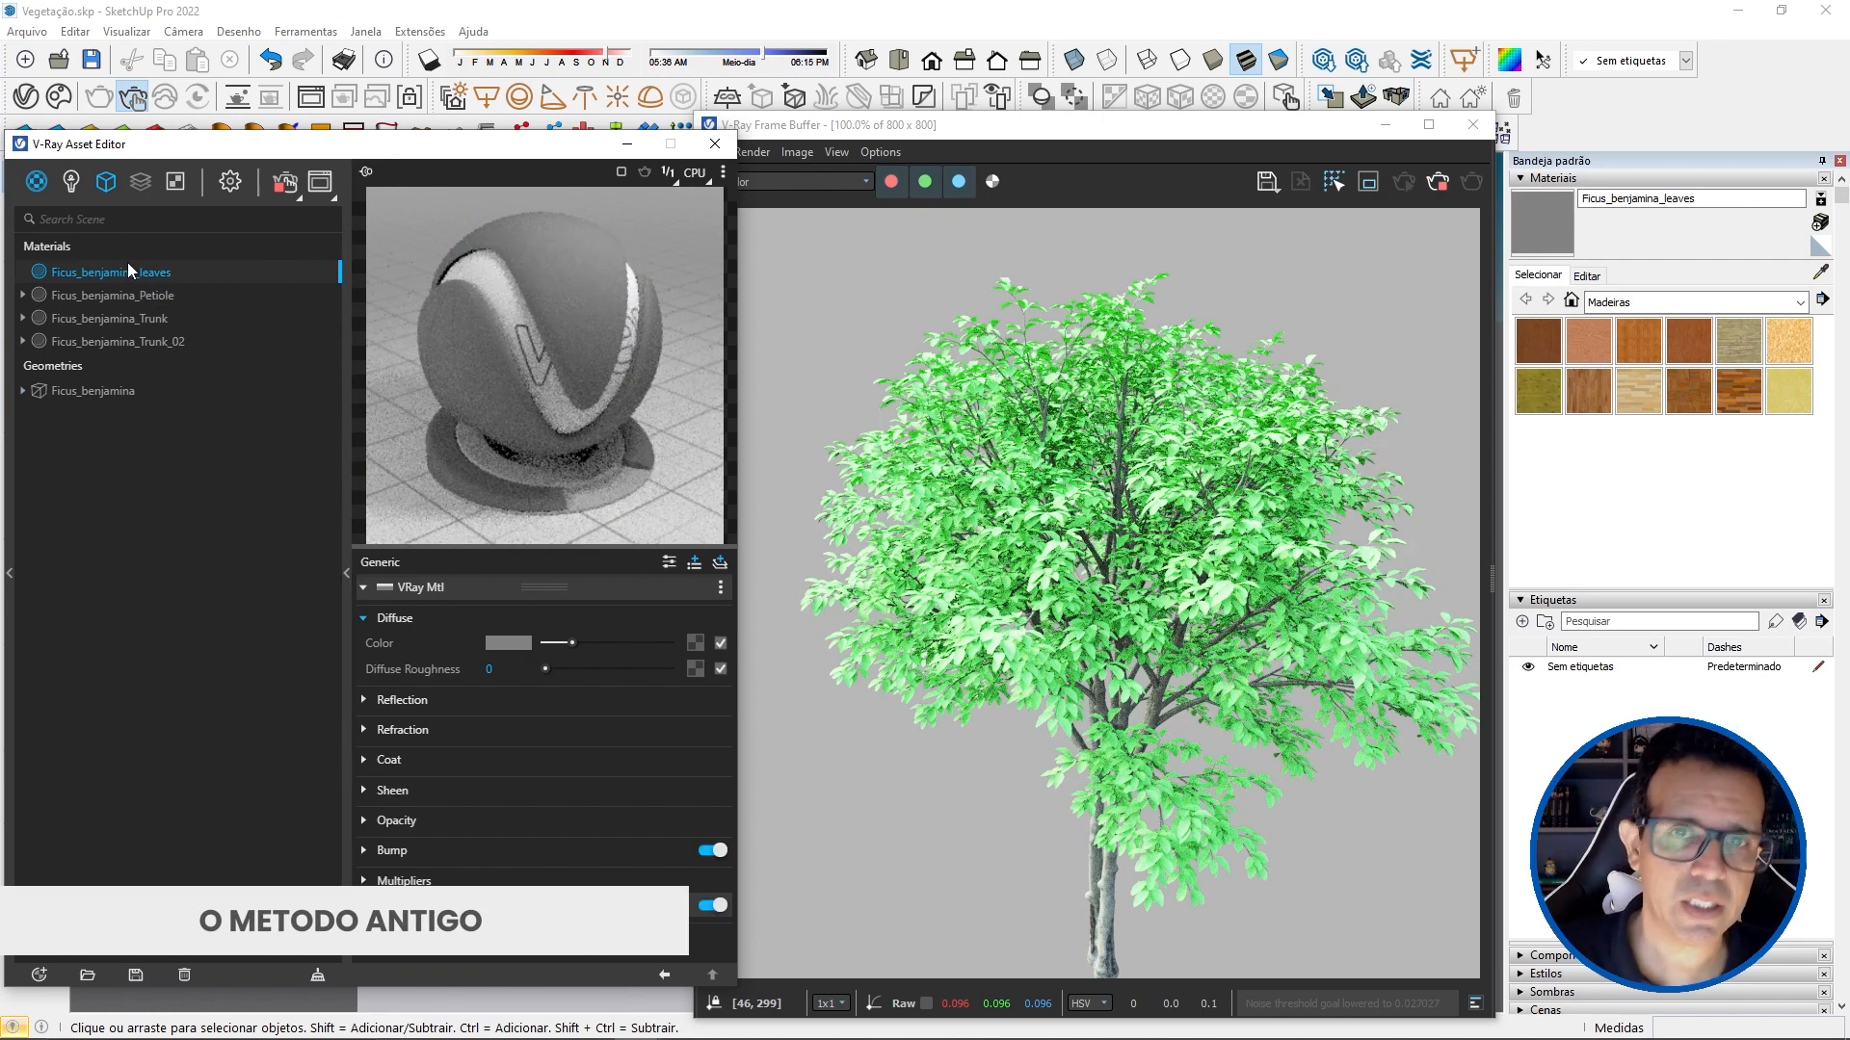
pyautogui.click(37, 181)
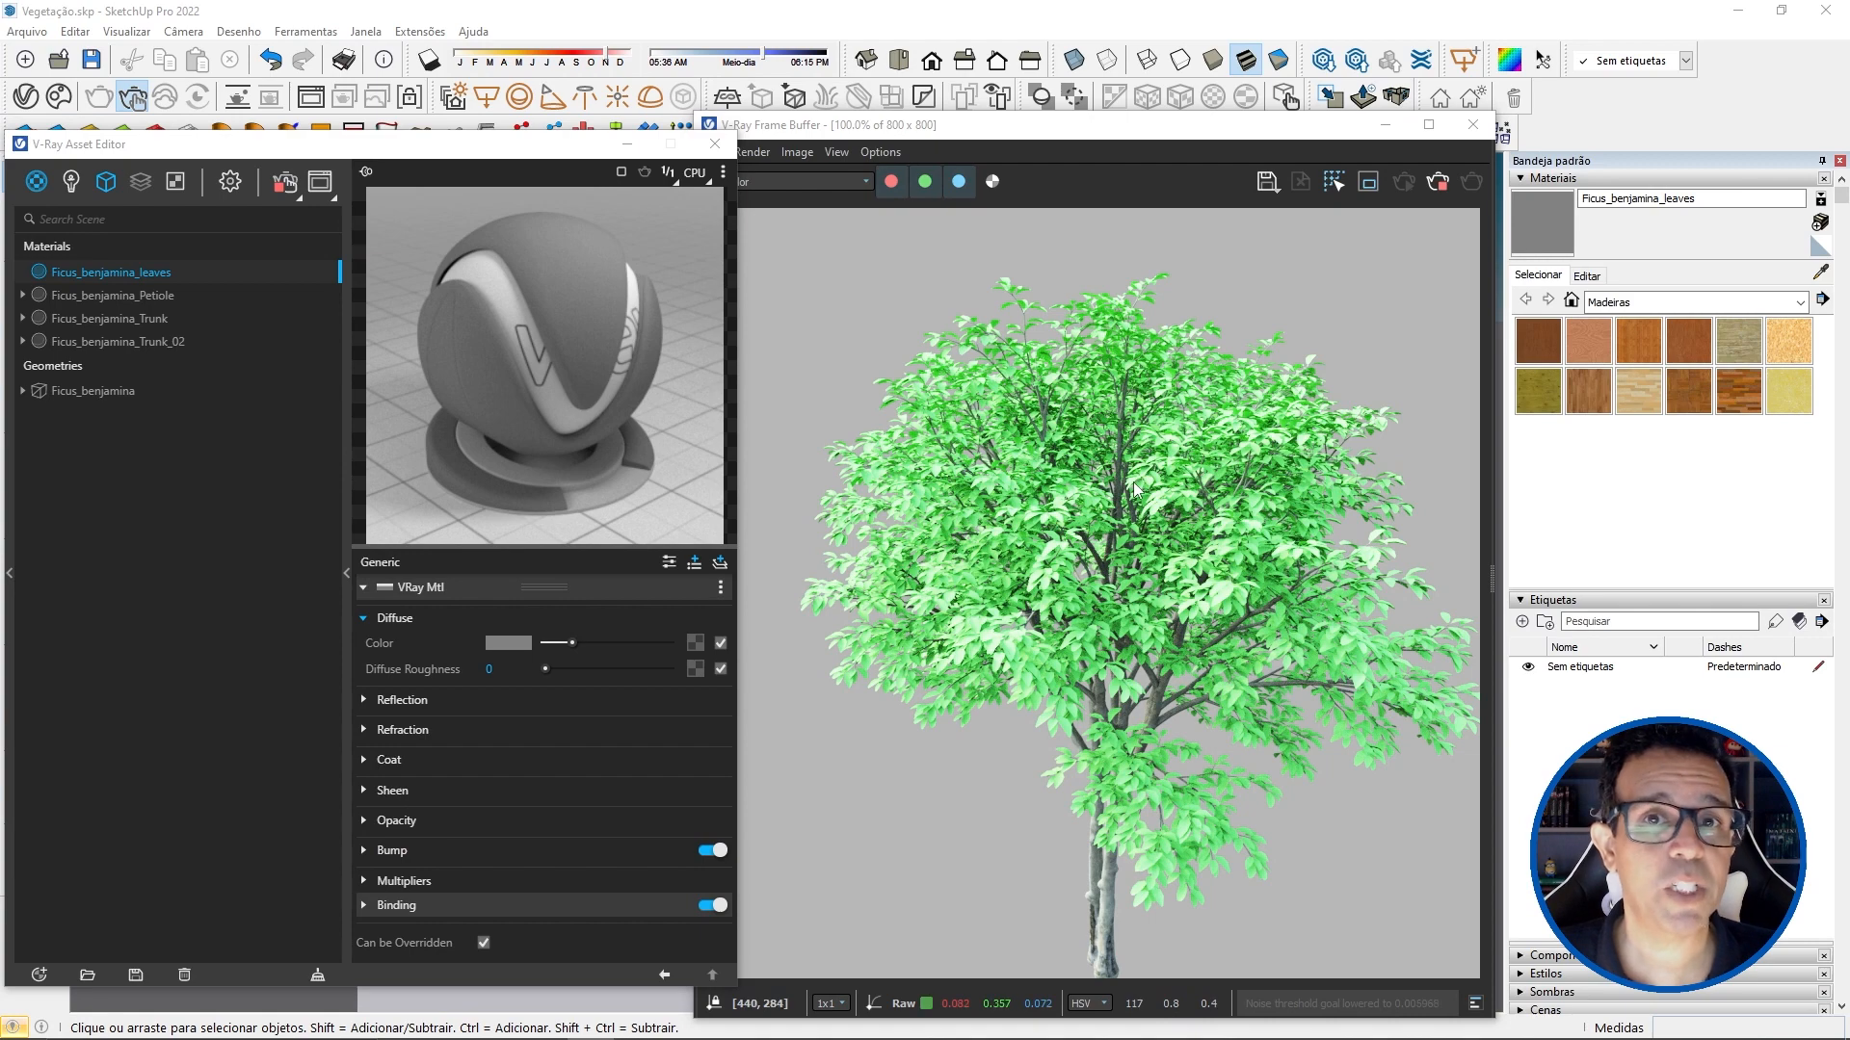
# Step: Review the leaf albedo, glossiness, normal and DirectX normal images in the Plantas maps folder
pyautogui.moveTo(1849, 582); pyautogui.dragTo(947, 148)
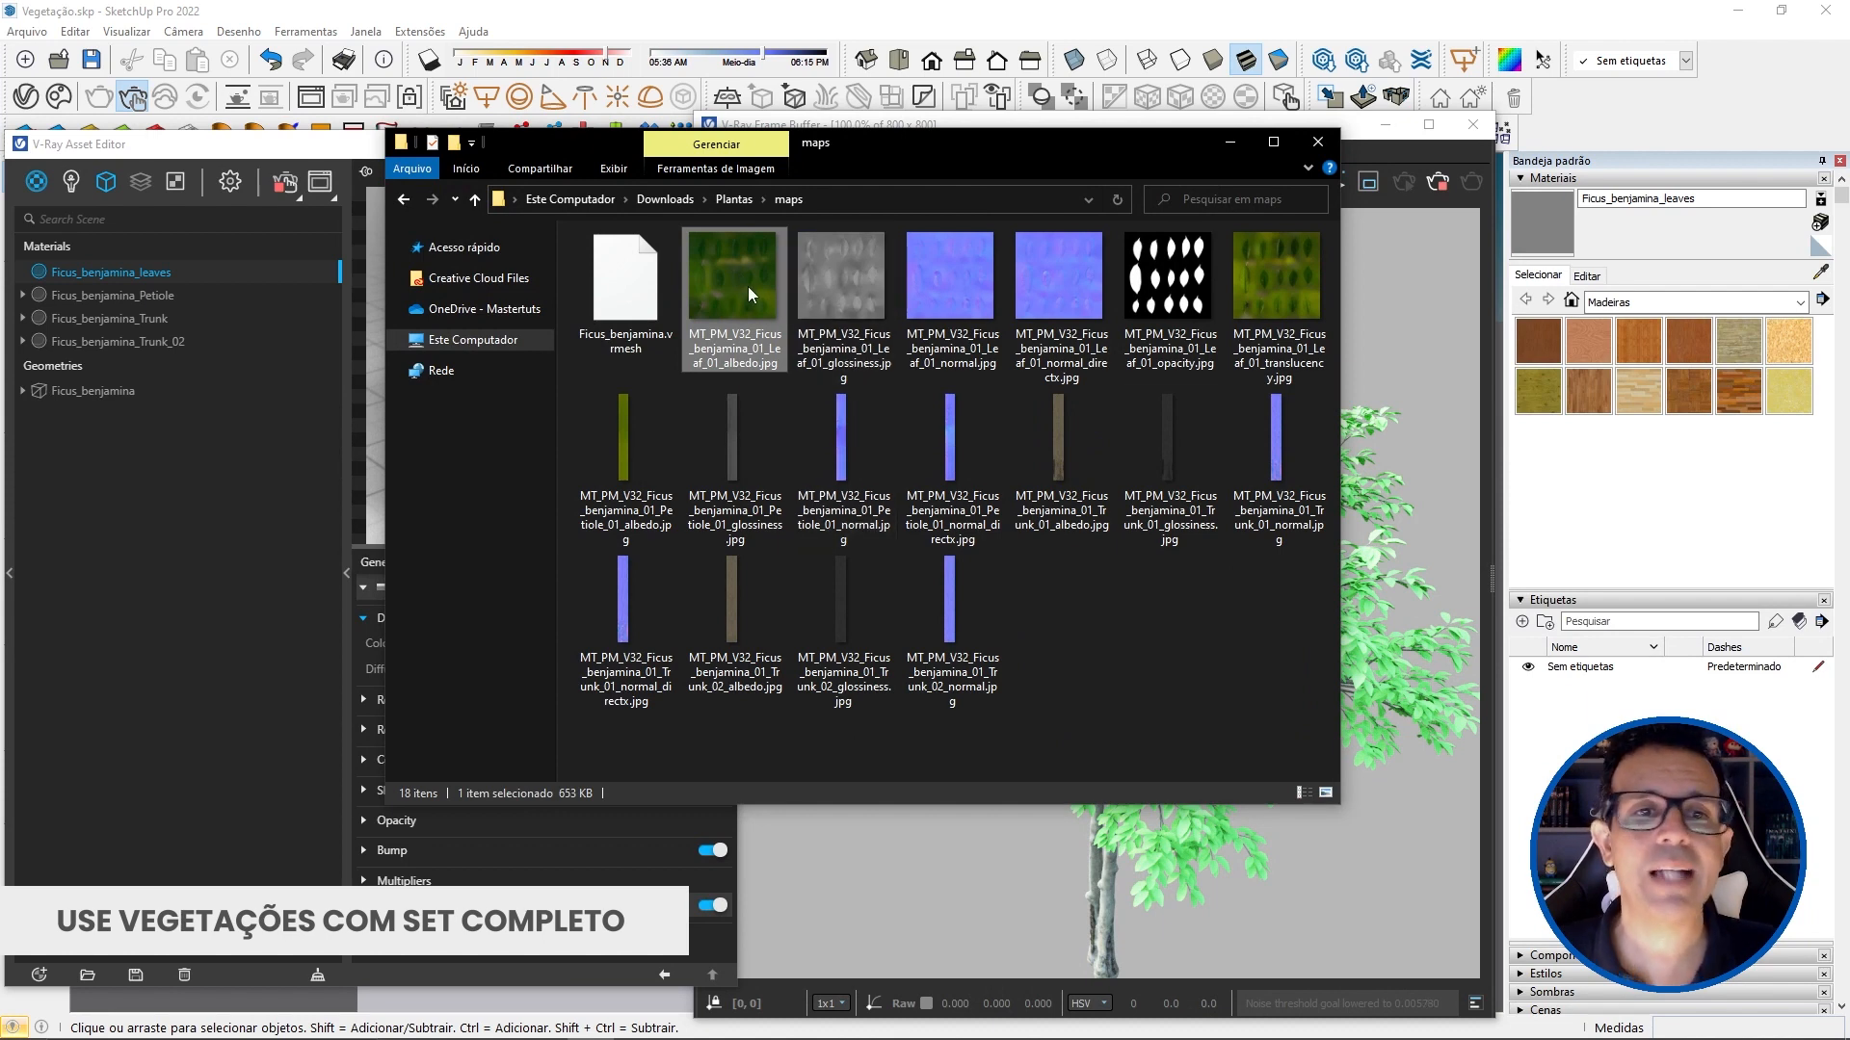
pyautogui.moveTo(722, 323); pyautogui.dragTo(845, 277)
pyautogui.click(848, 287)
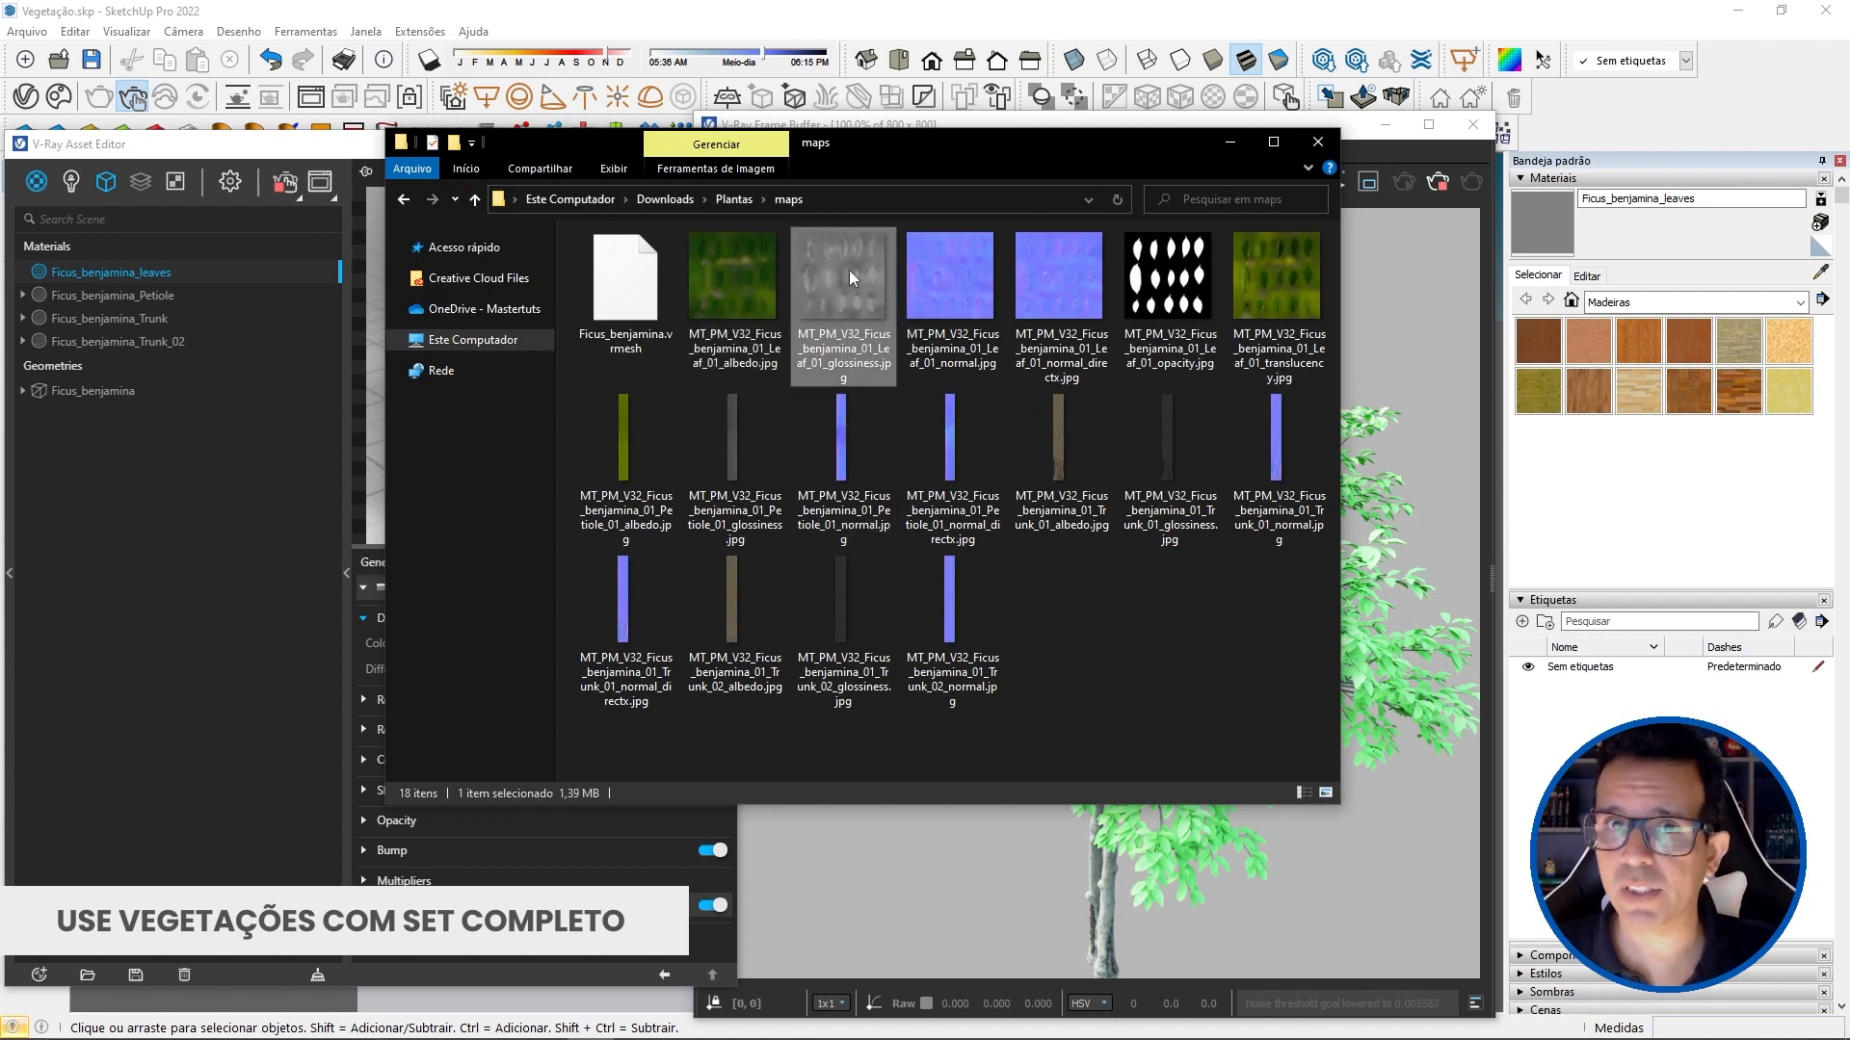
pyautogui.click(757, 272)
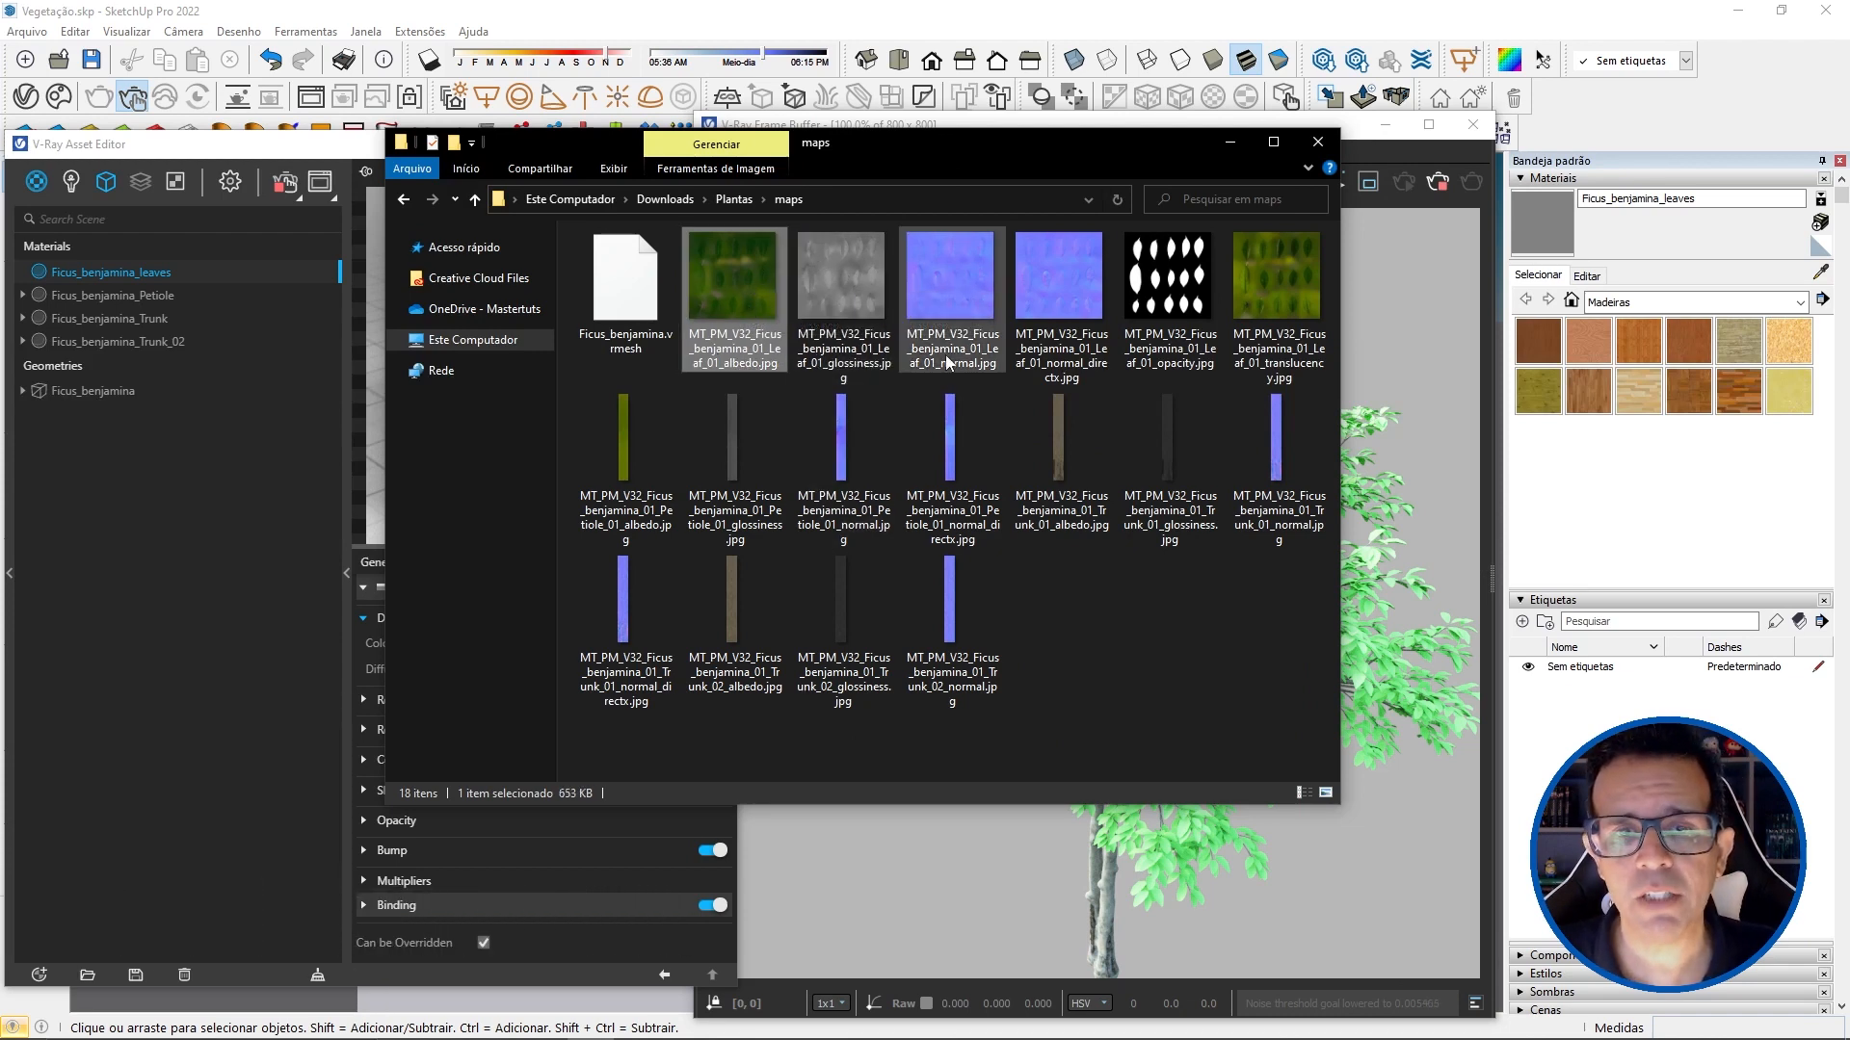
pyautogui.click(954, 305)
pyautogui.click(1056, 302)
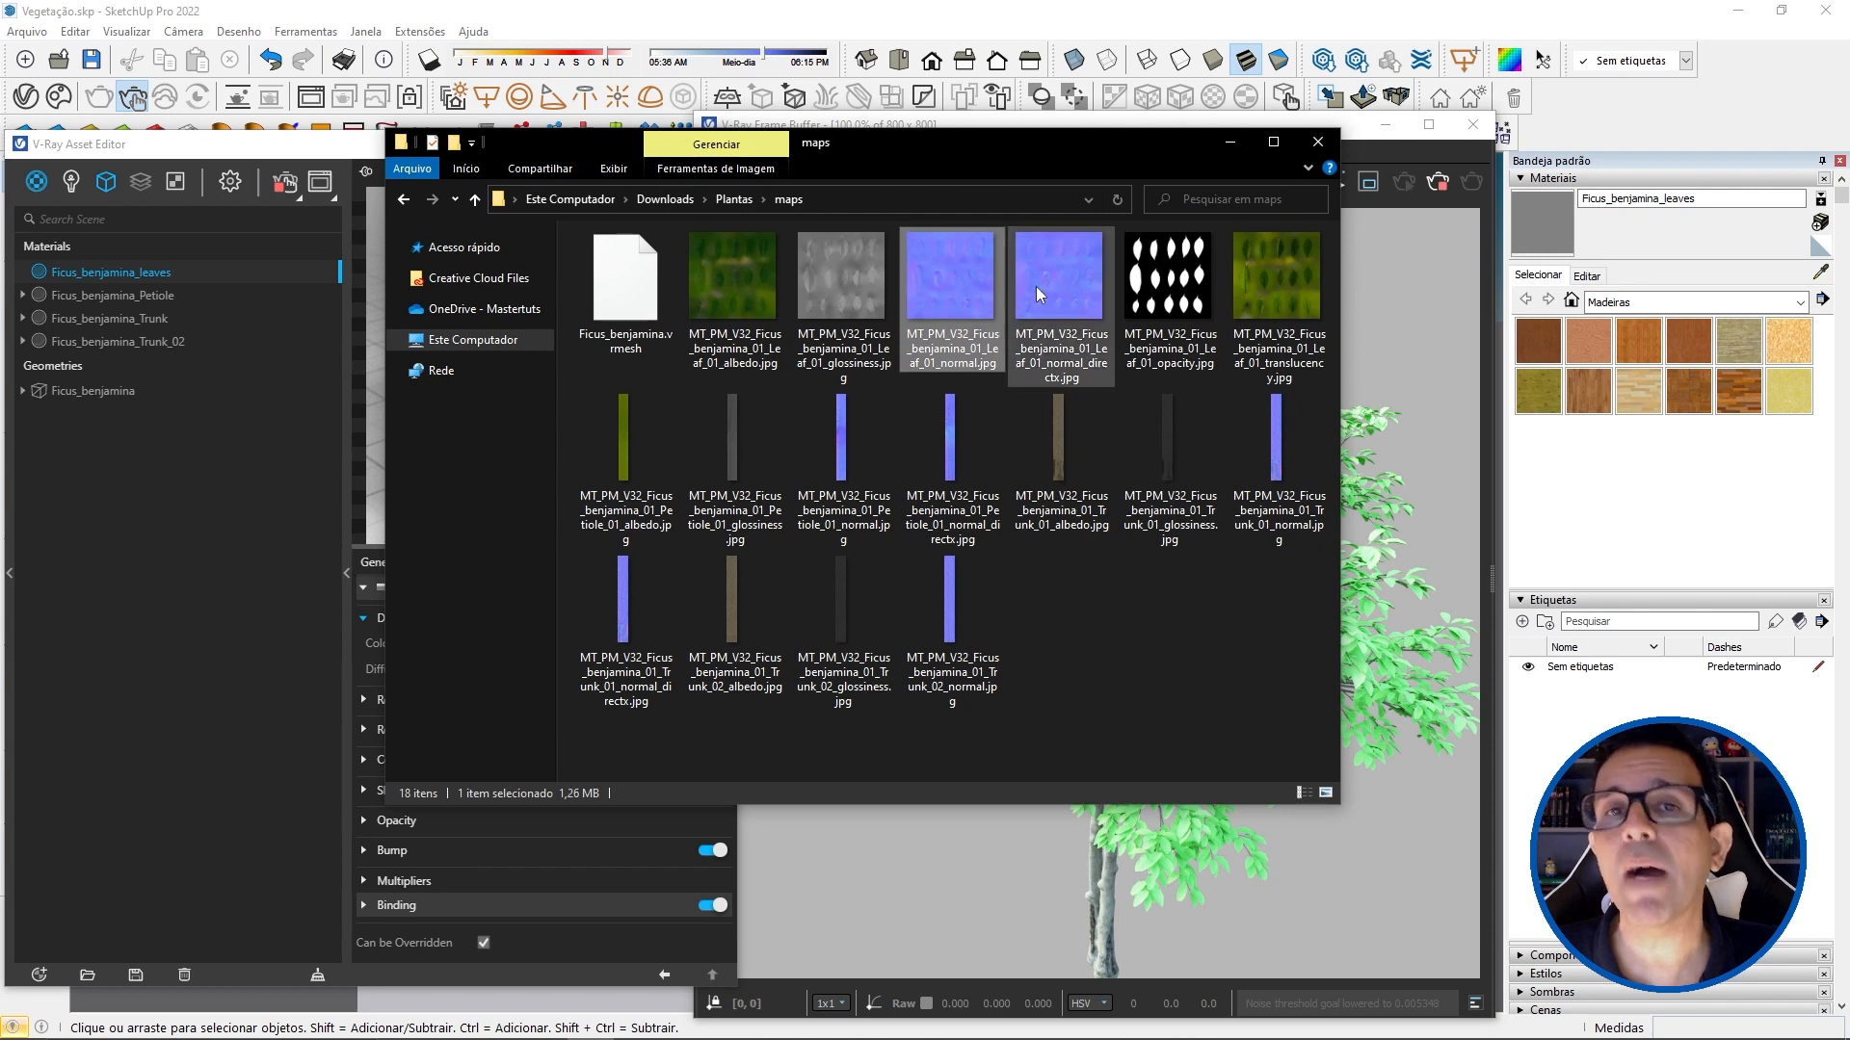
pyautogui.click(962, 291)
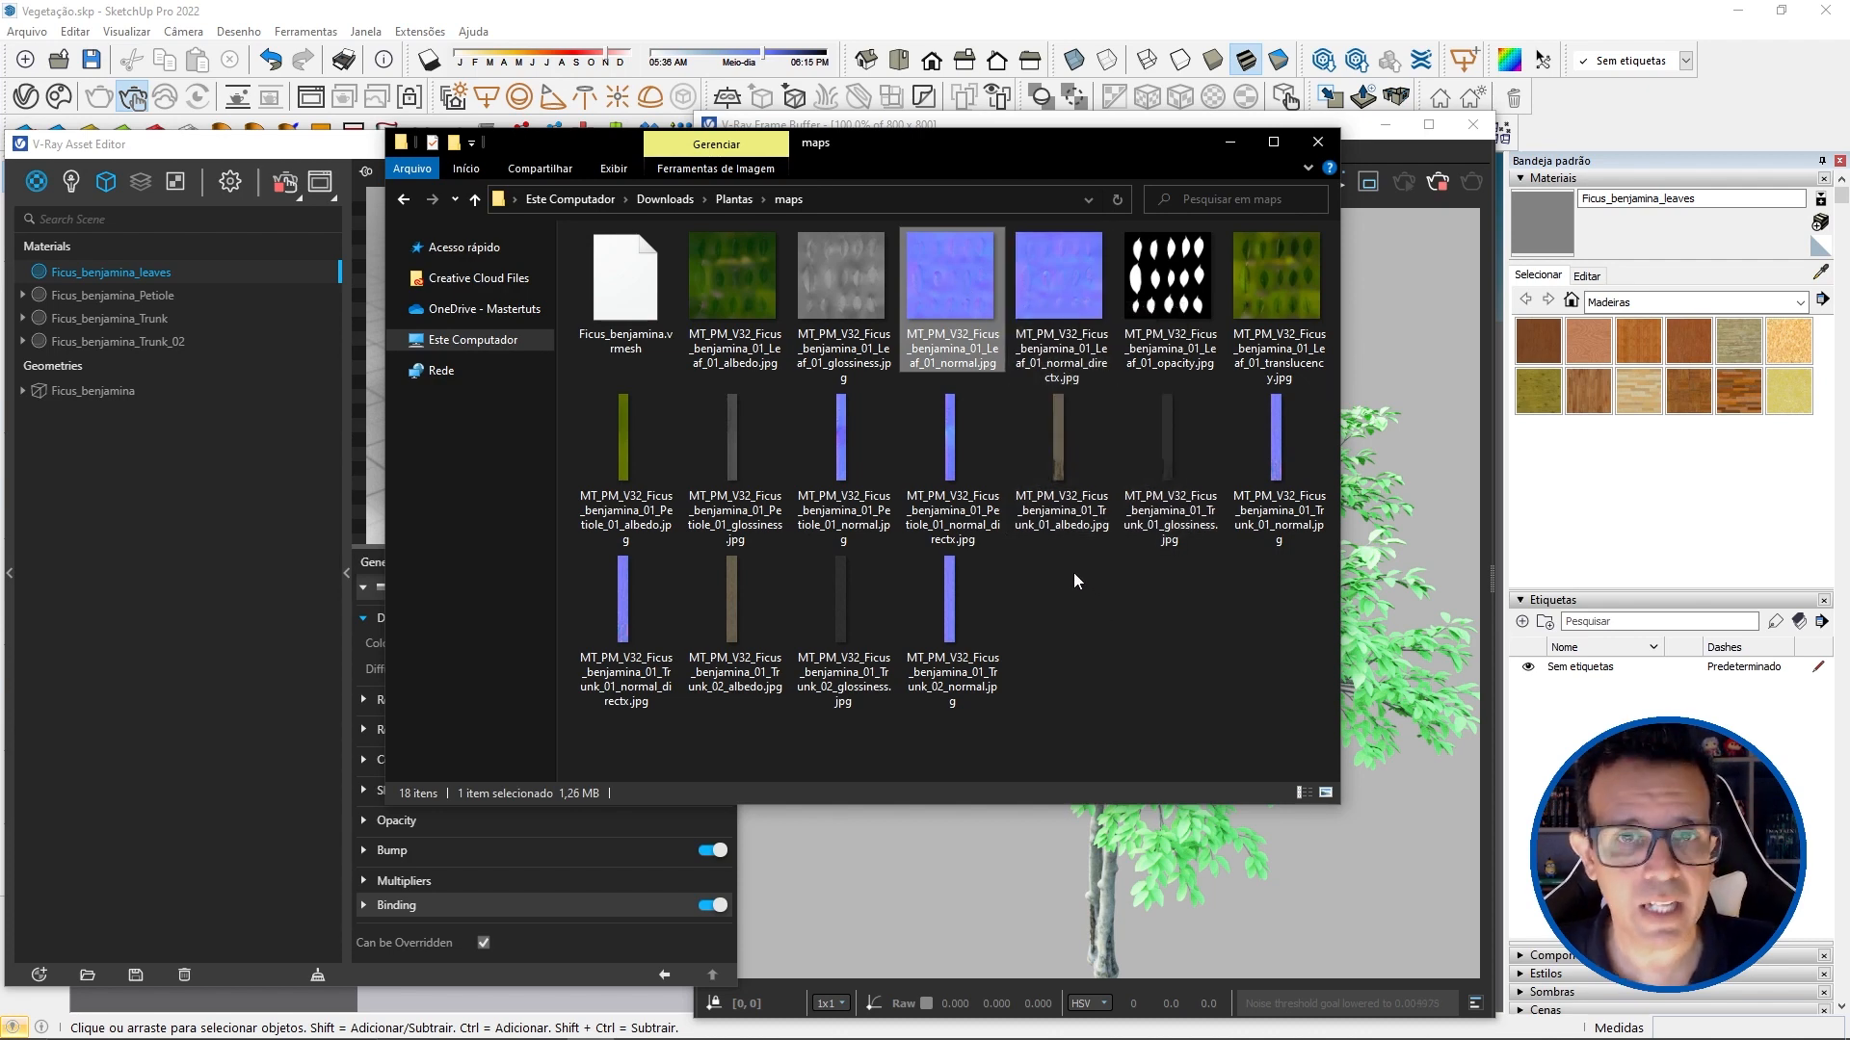
# Step: Delete the DirectX normal maps of the leaf, petiole and trunk 01 from the maps folder
pyautogui.click(1039, 291)
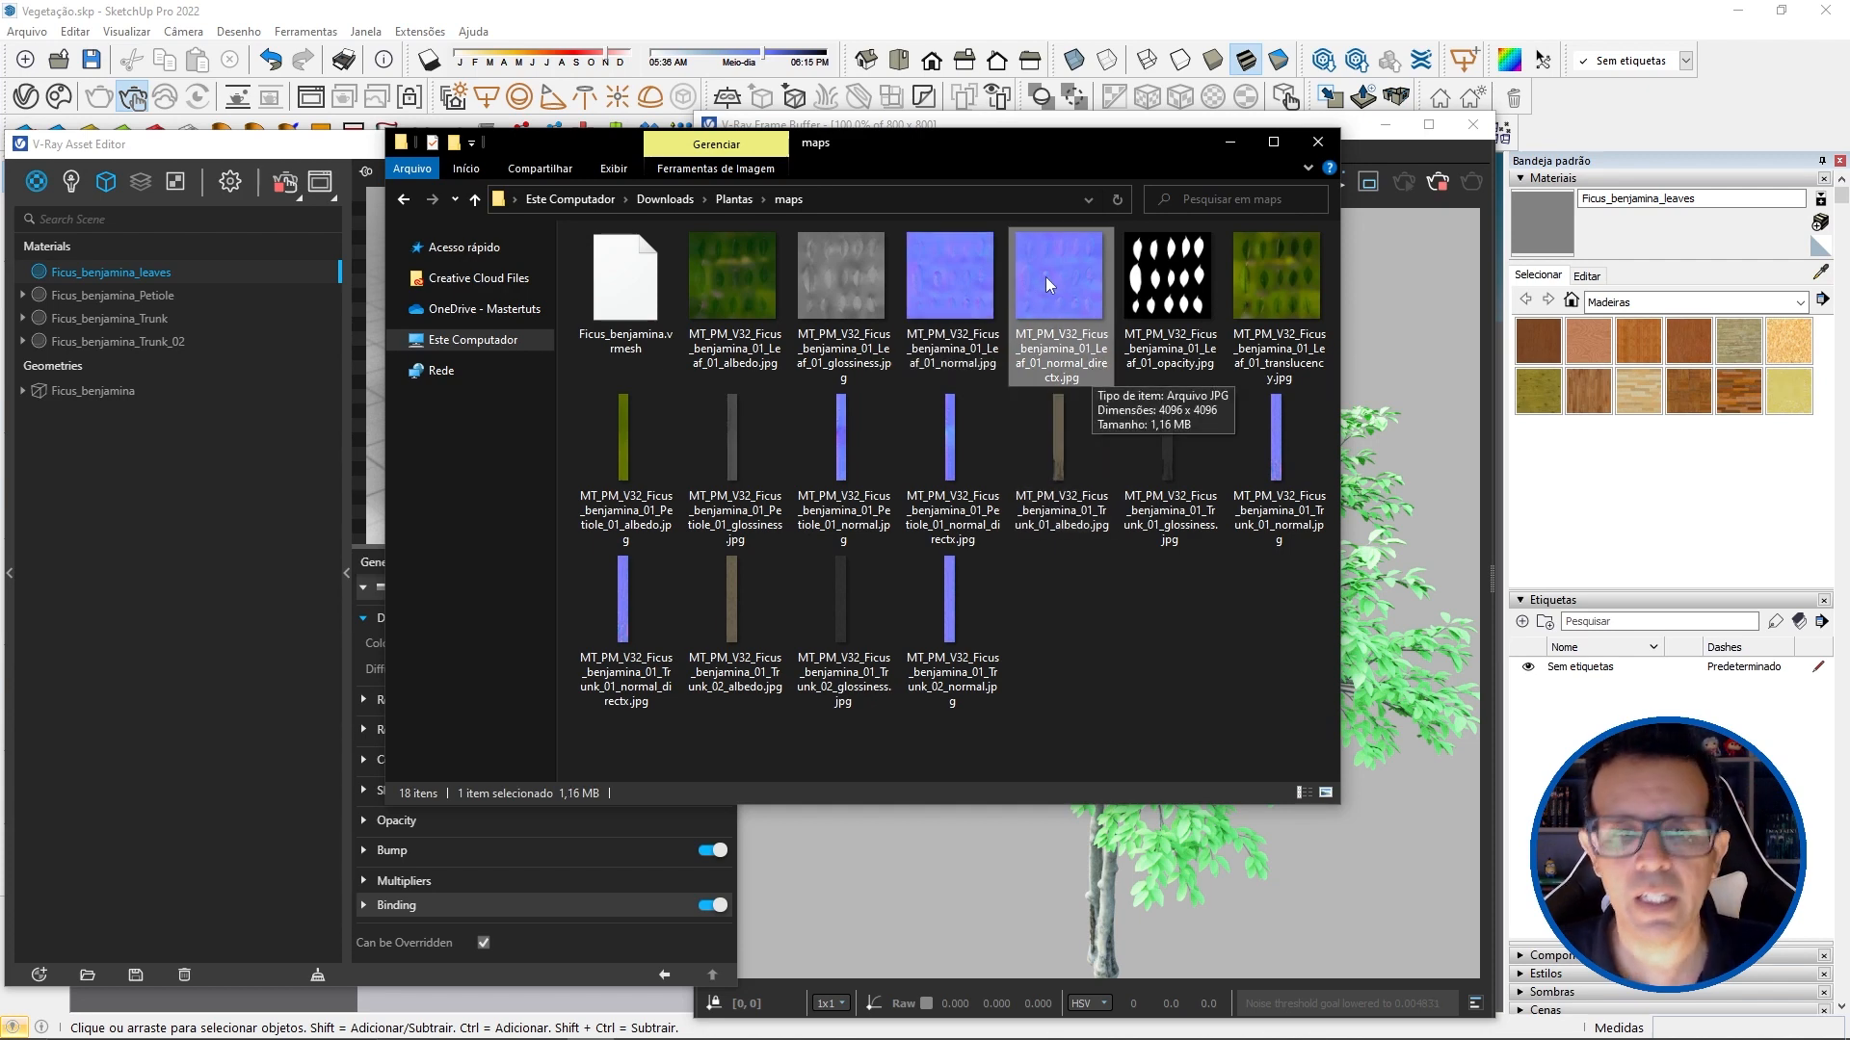
pyautogui.keyDown('ctrl'); pyautogui.click(949, 443); pyautogui.keyUp('ctrl')
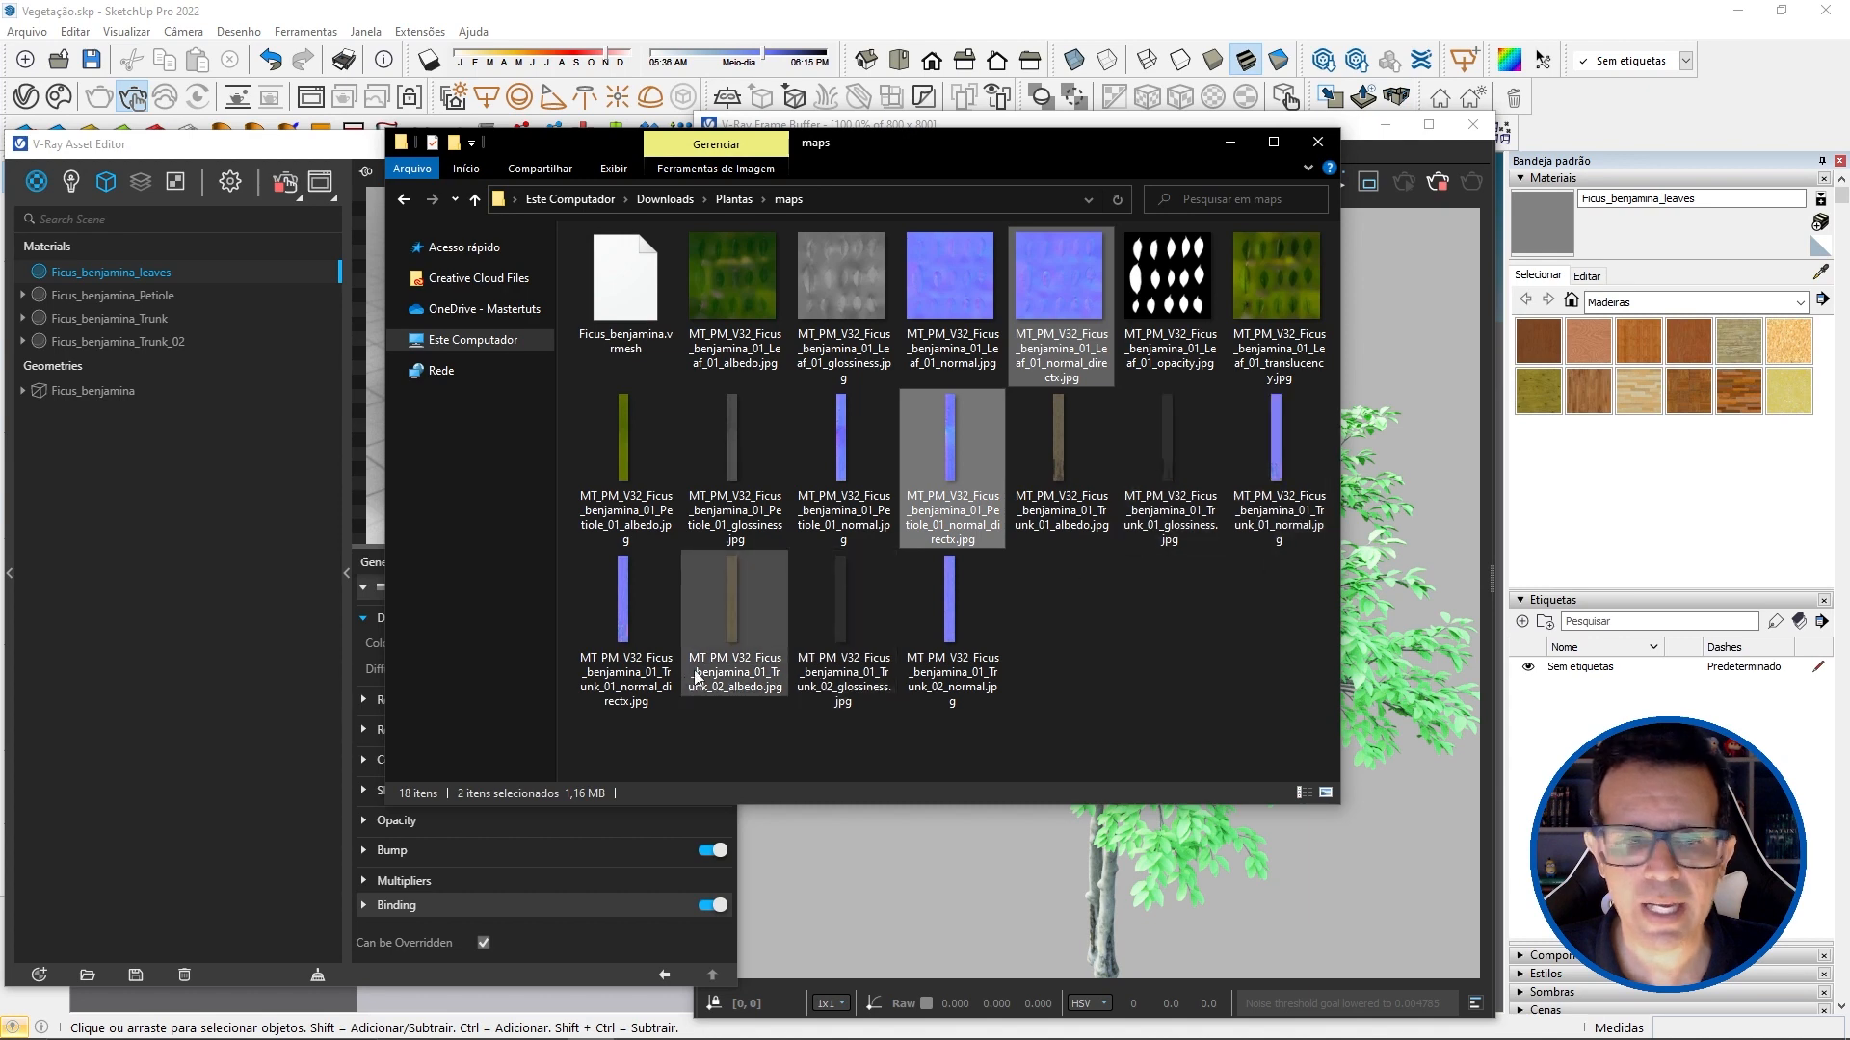
pyautogui.keyDown('ctrl'); pyautogui.click(625, 602); pyautogui.keyUp('ctrl')
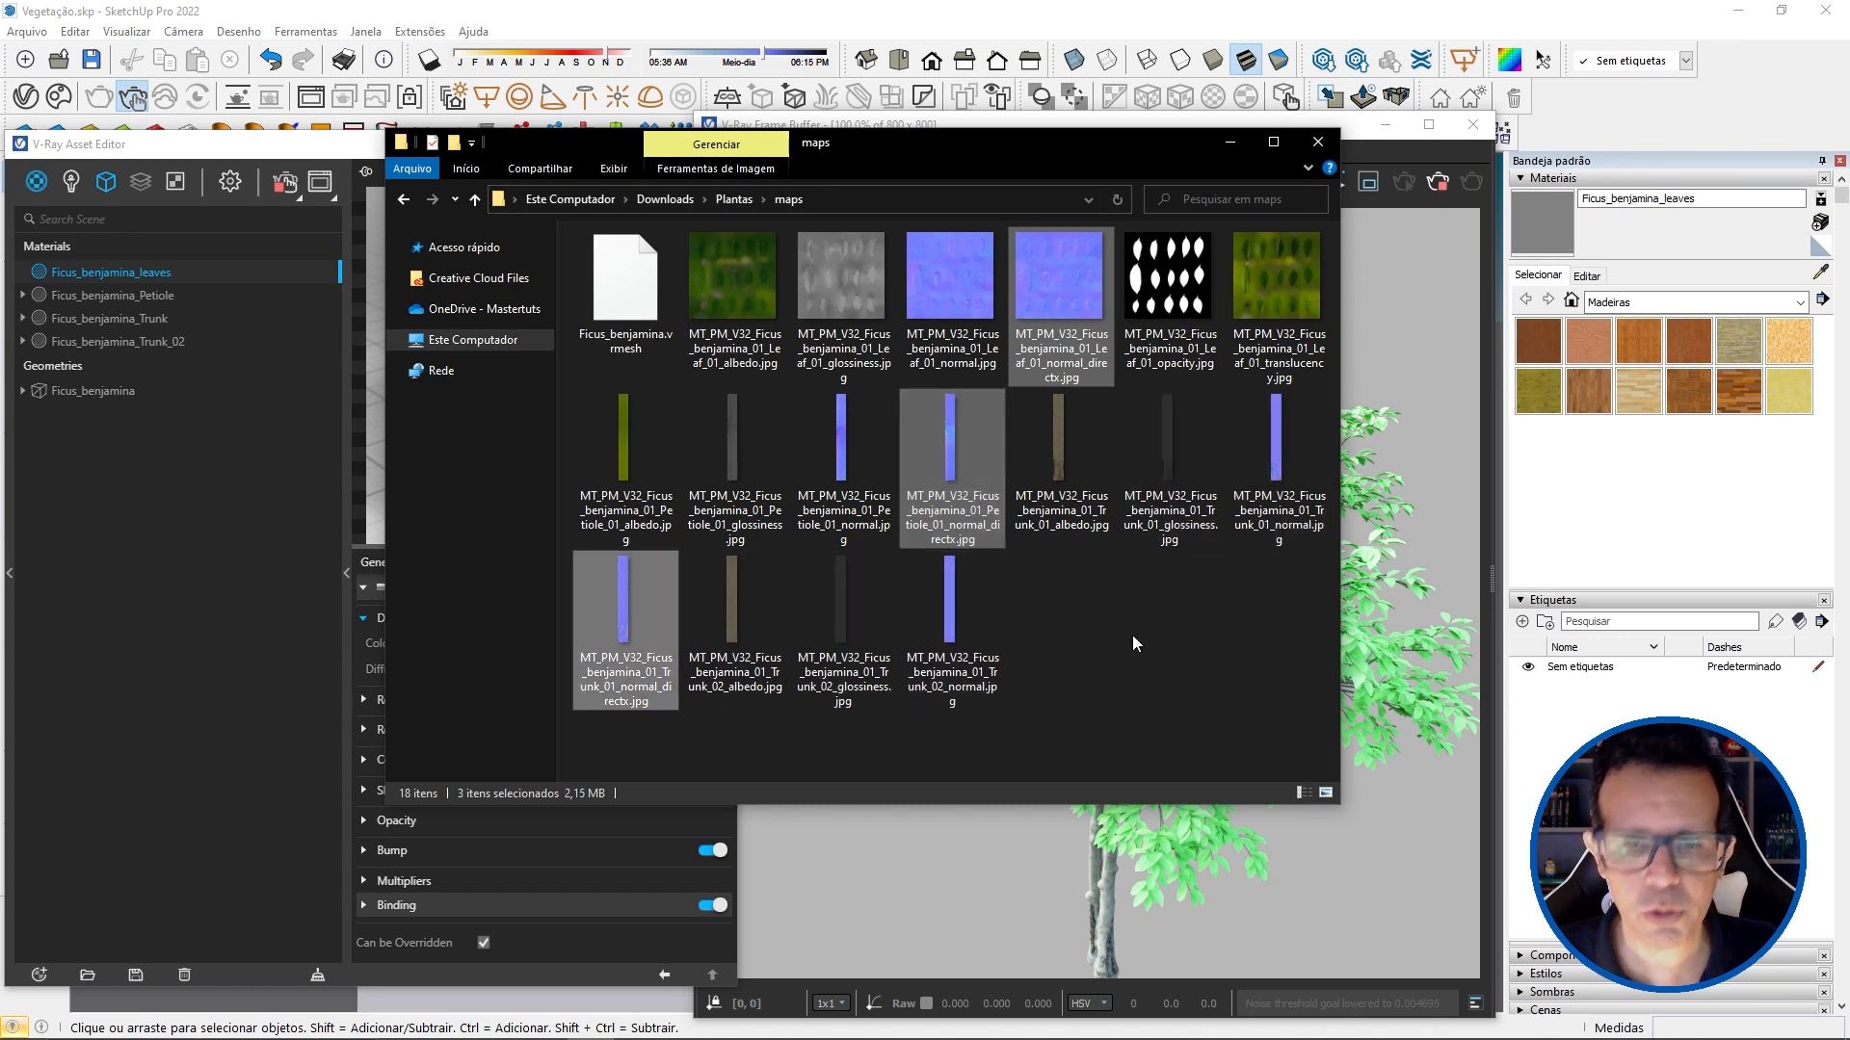
pyautogui.press('Delete')
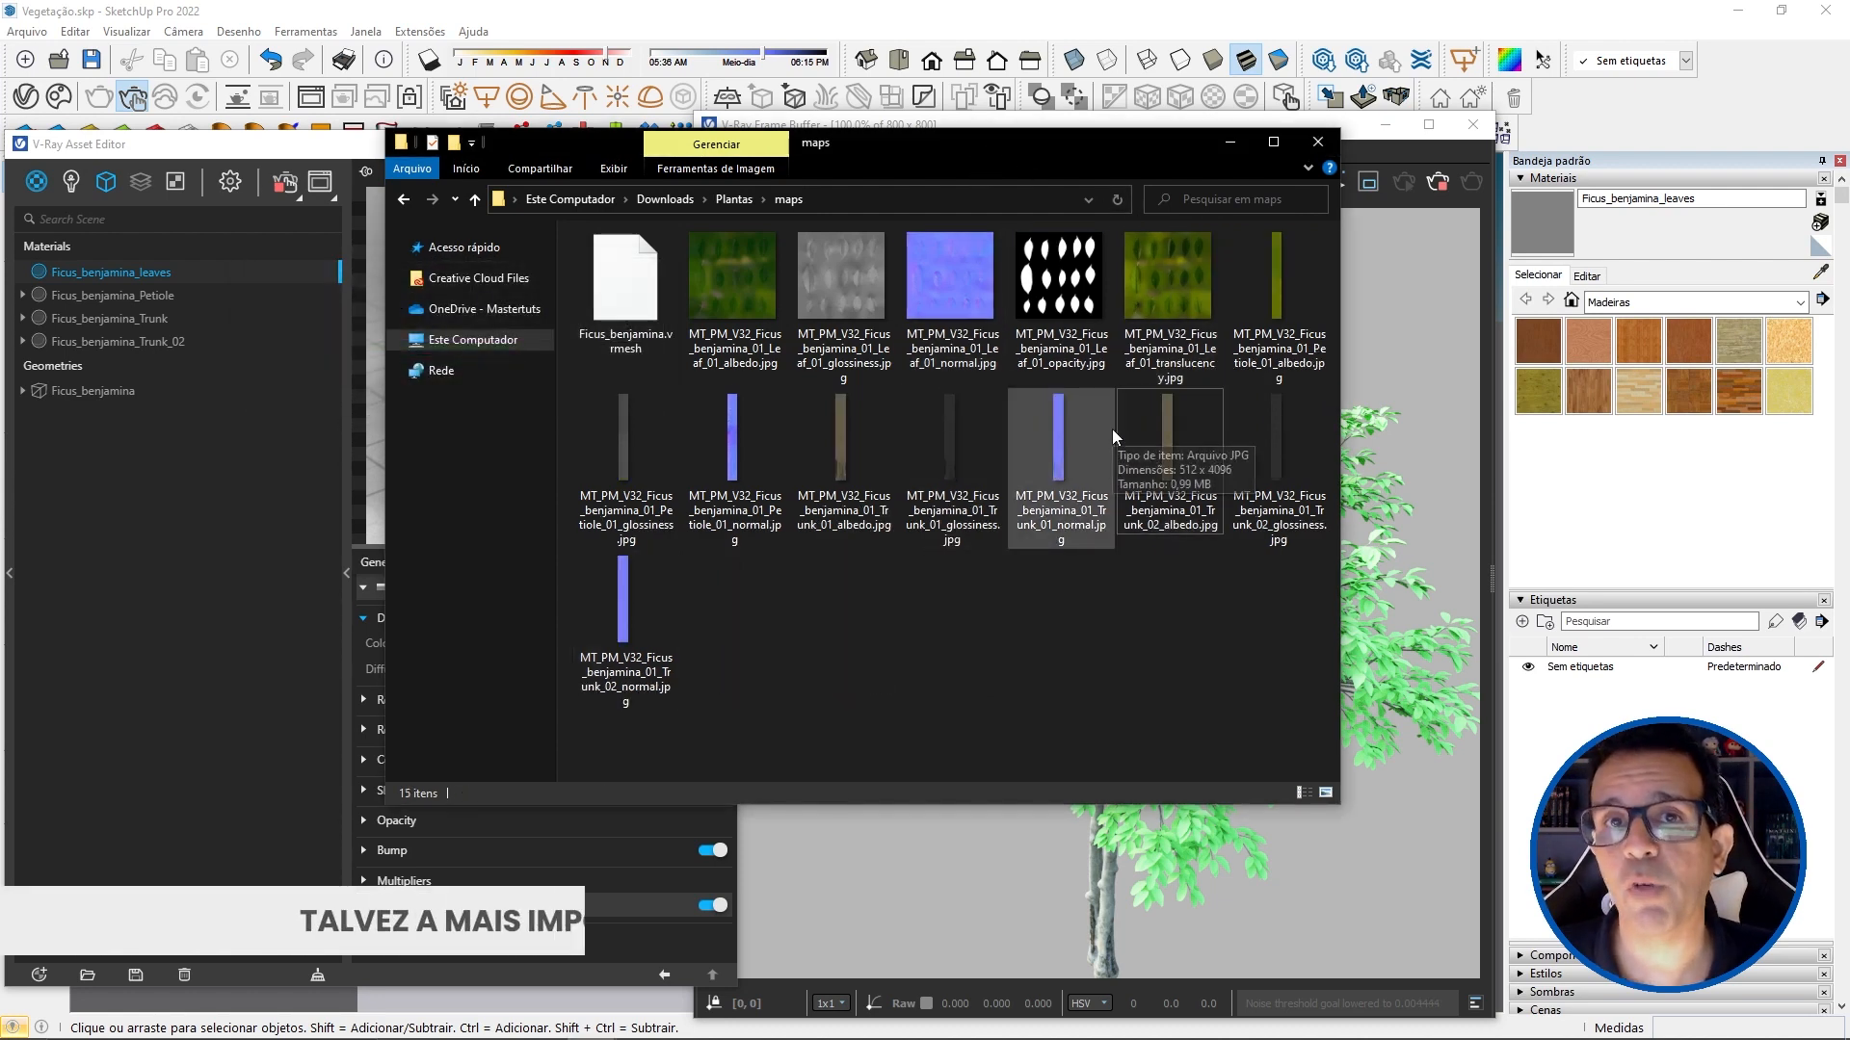
# Step: Load MT_PM_V32_Ficus_benjamina_01_Leaf_01_albedo.jpg as a bitmap in the diffuse color of the Ficus_benjamina_leaves material
pyautogui.click(1165, 275)
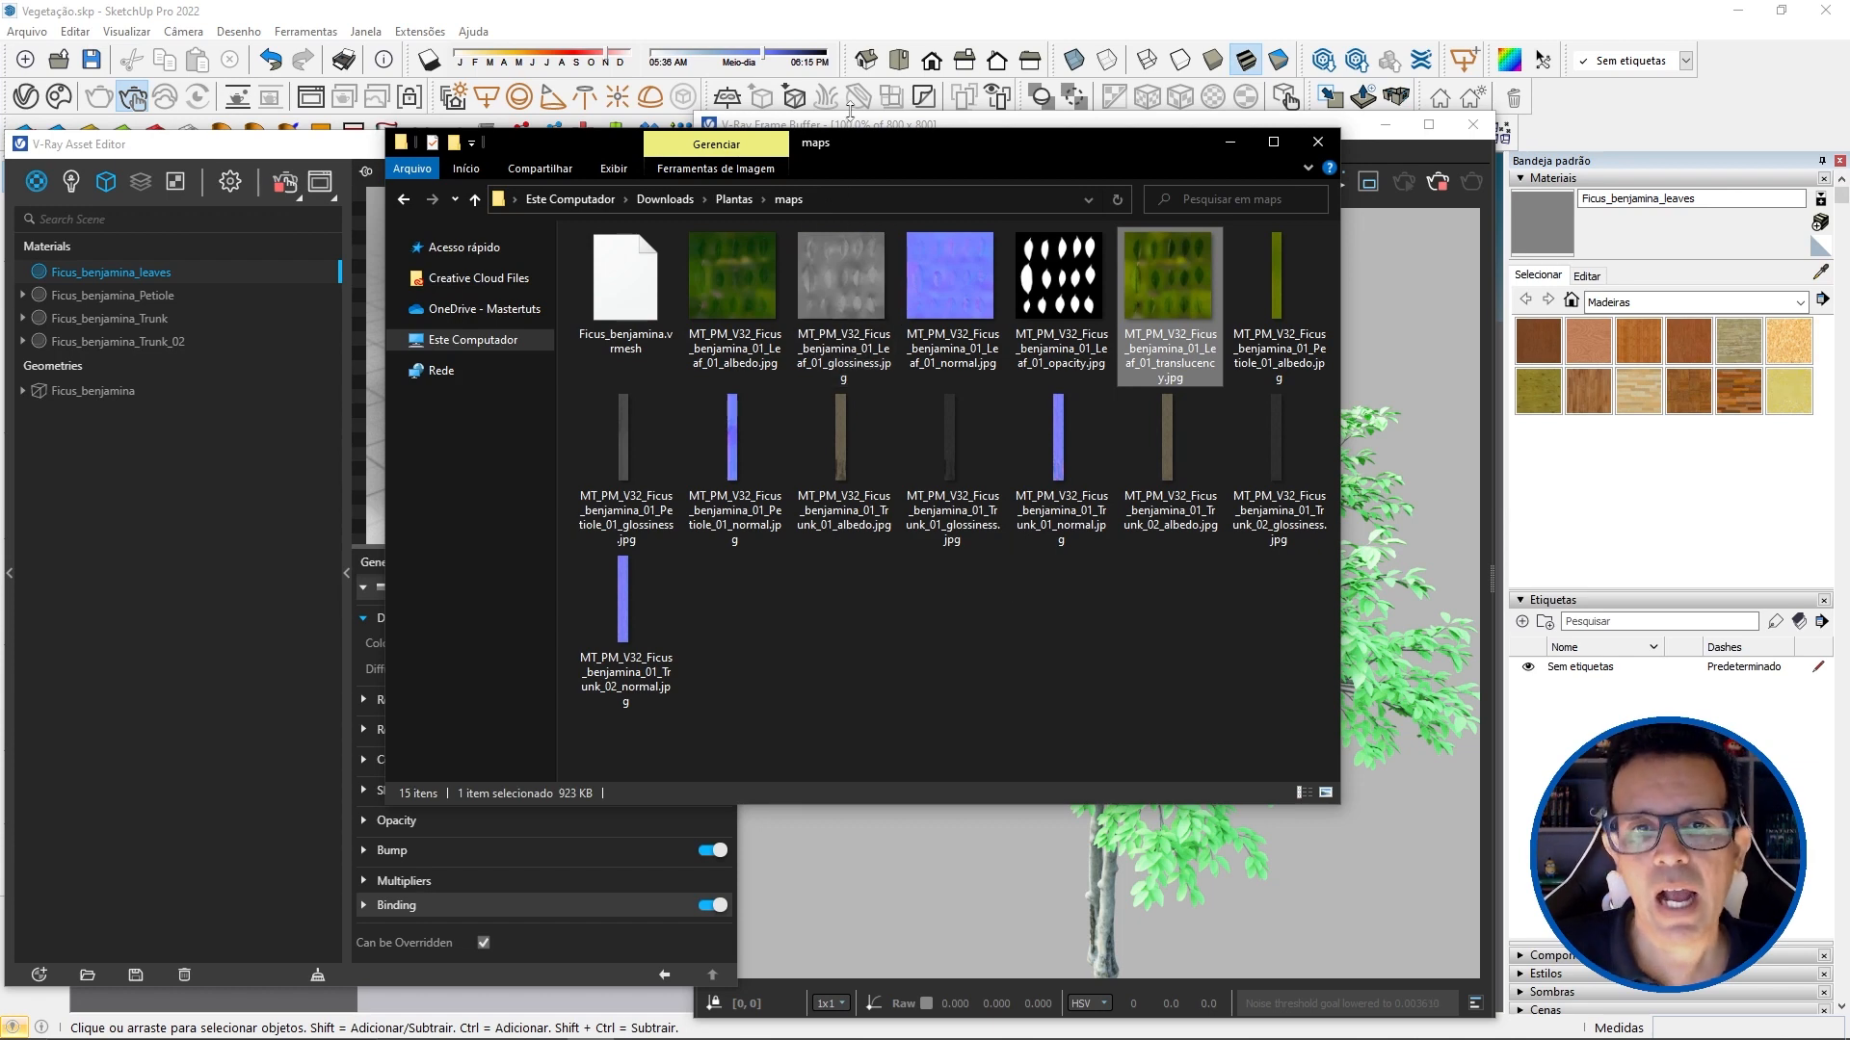
pyautogui.moveTo(848, 146); pyautogui.dragTo(1848, 195)
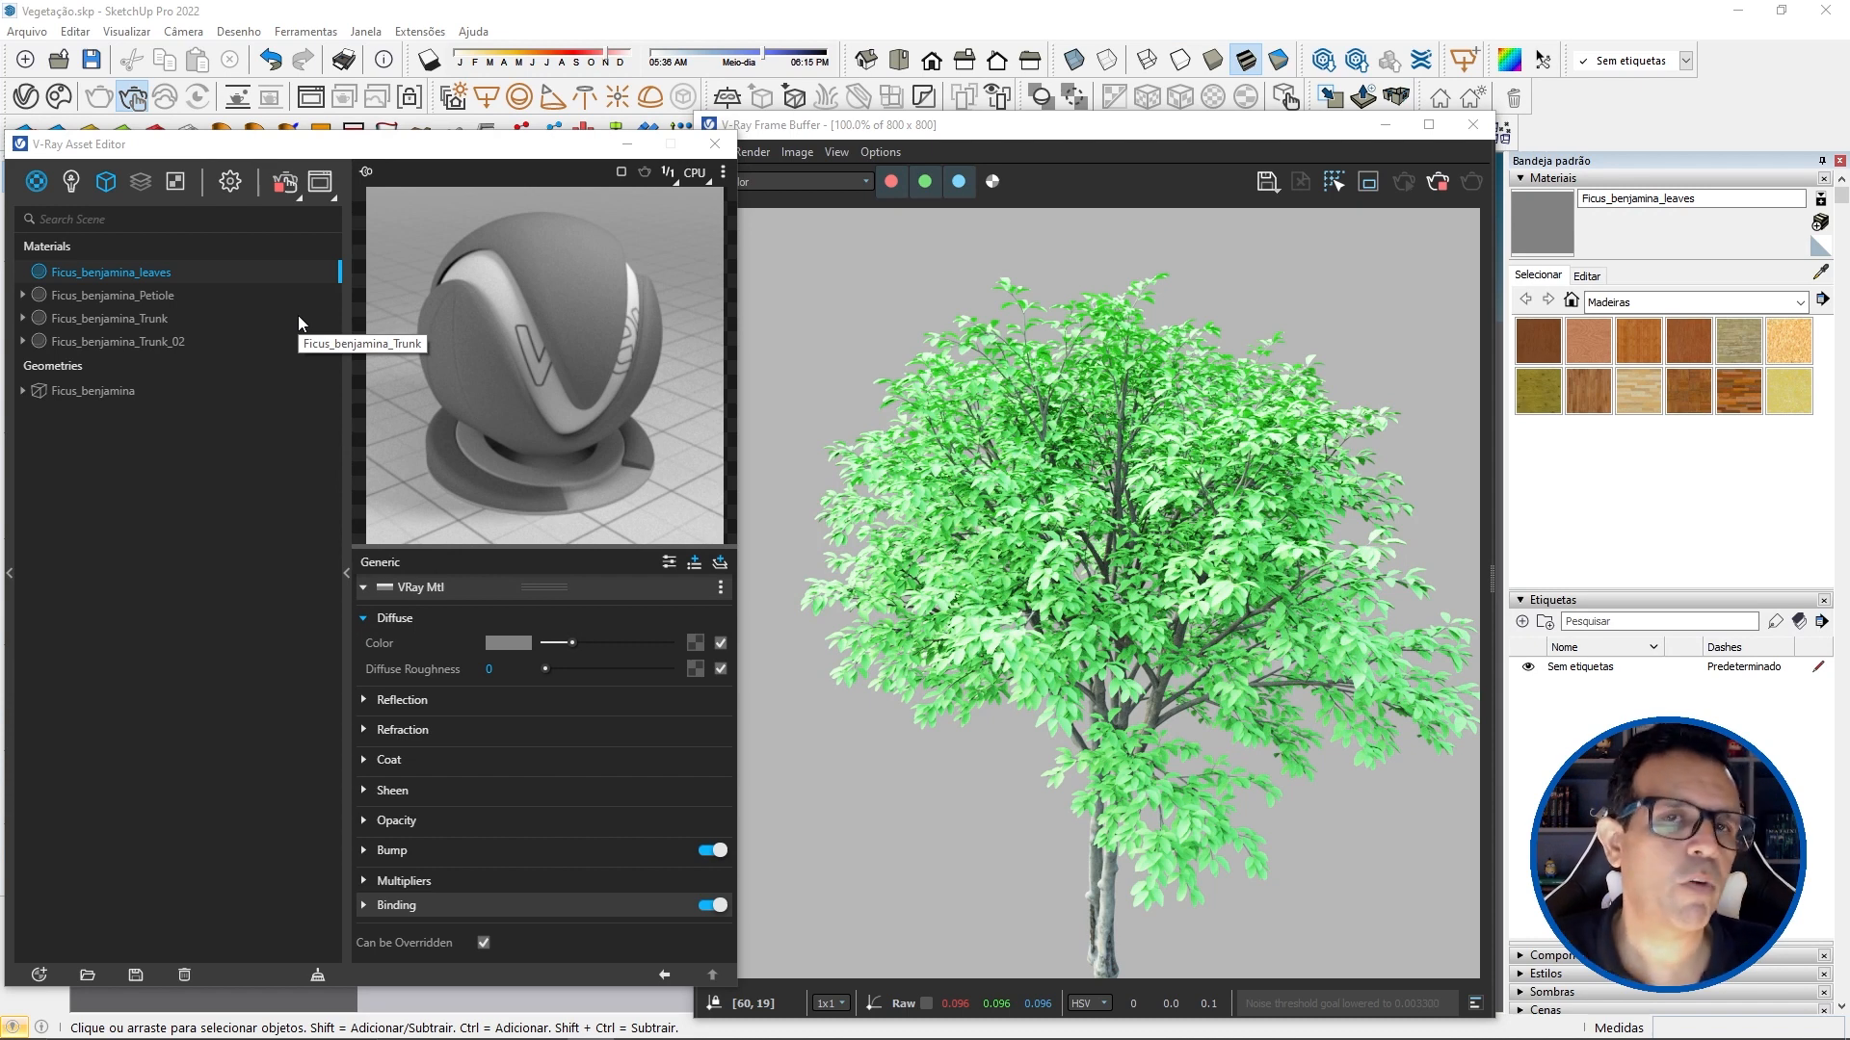
pyautogui.click(708, 632)
pyautogui.click(634, 189)
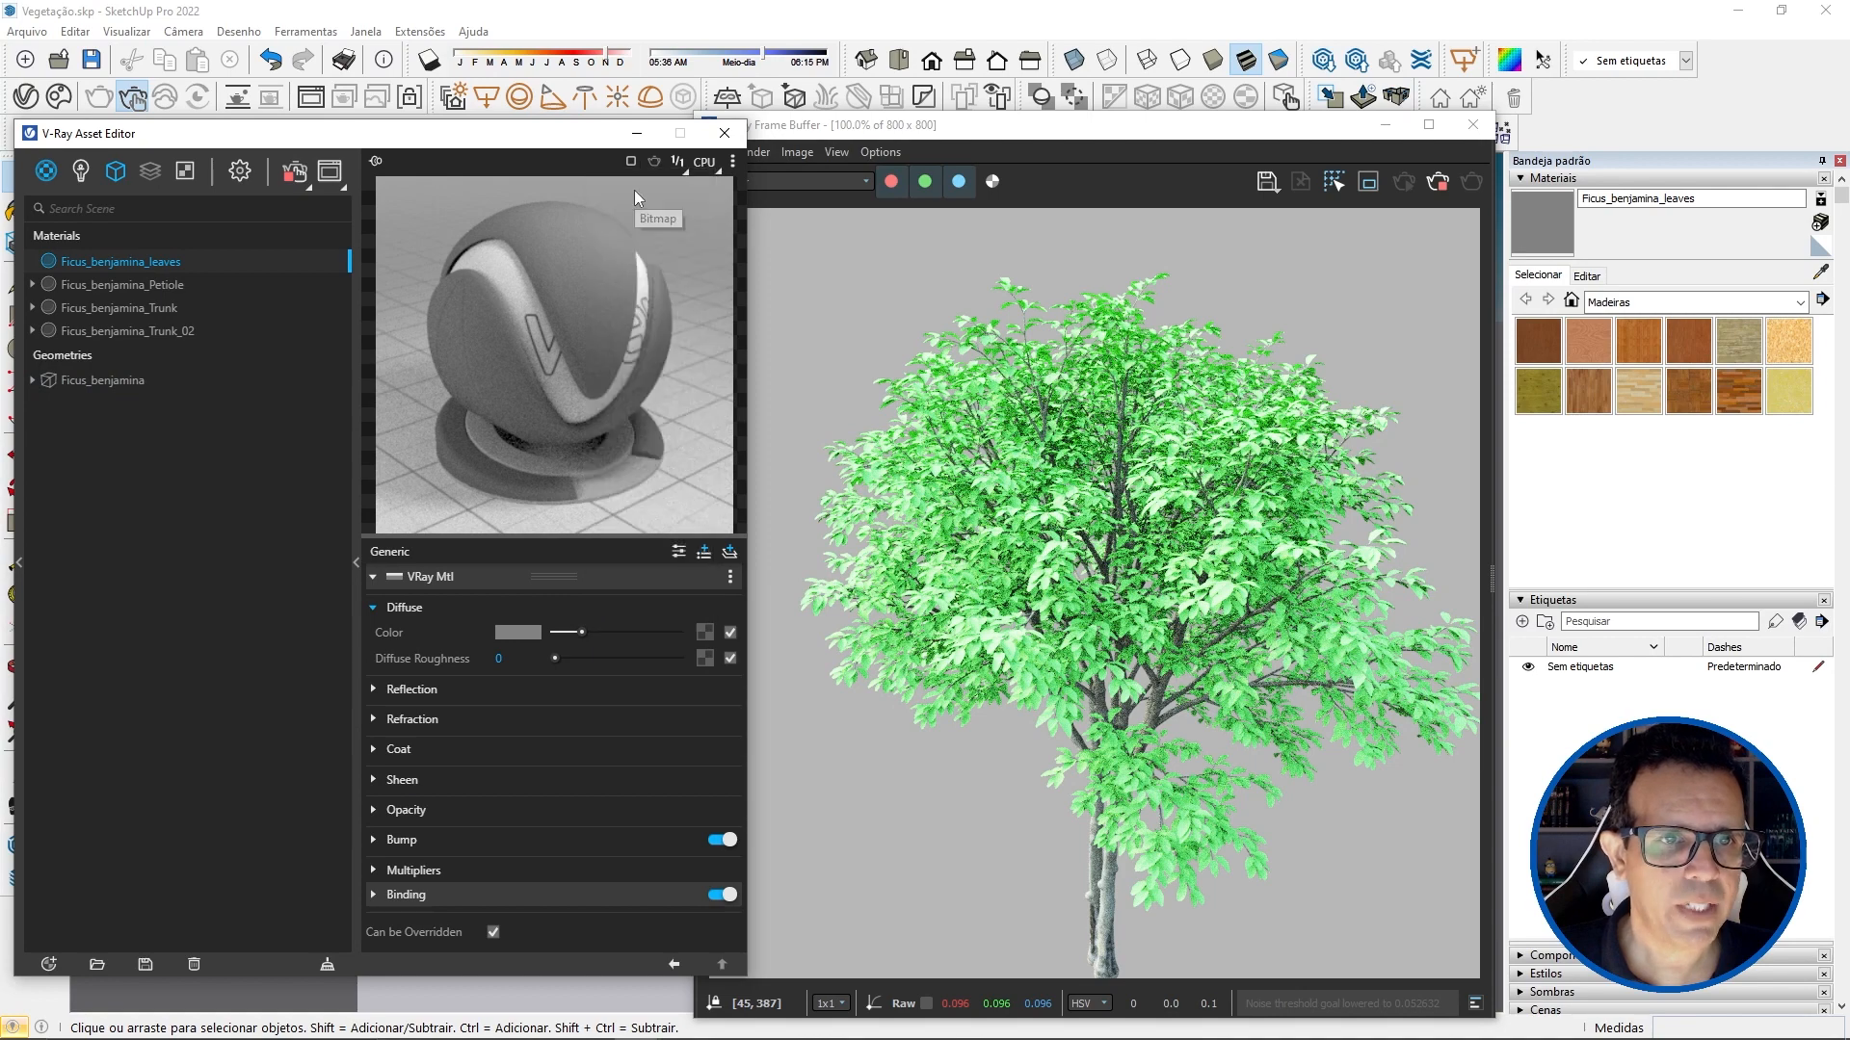
pyautogui.click(239, 304)
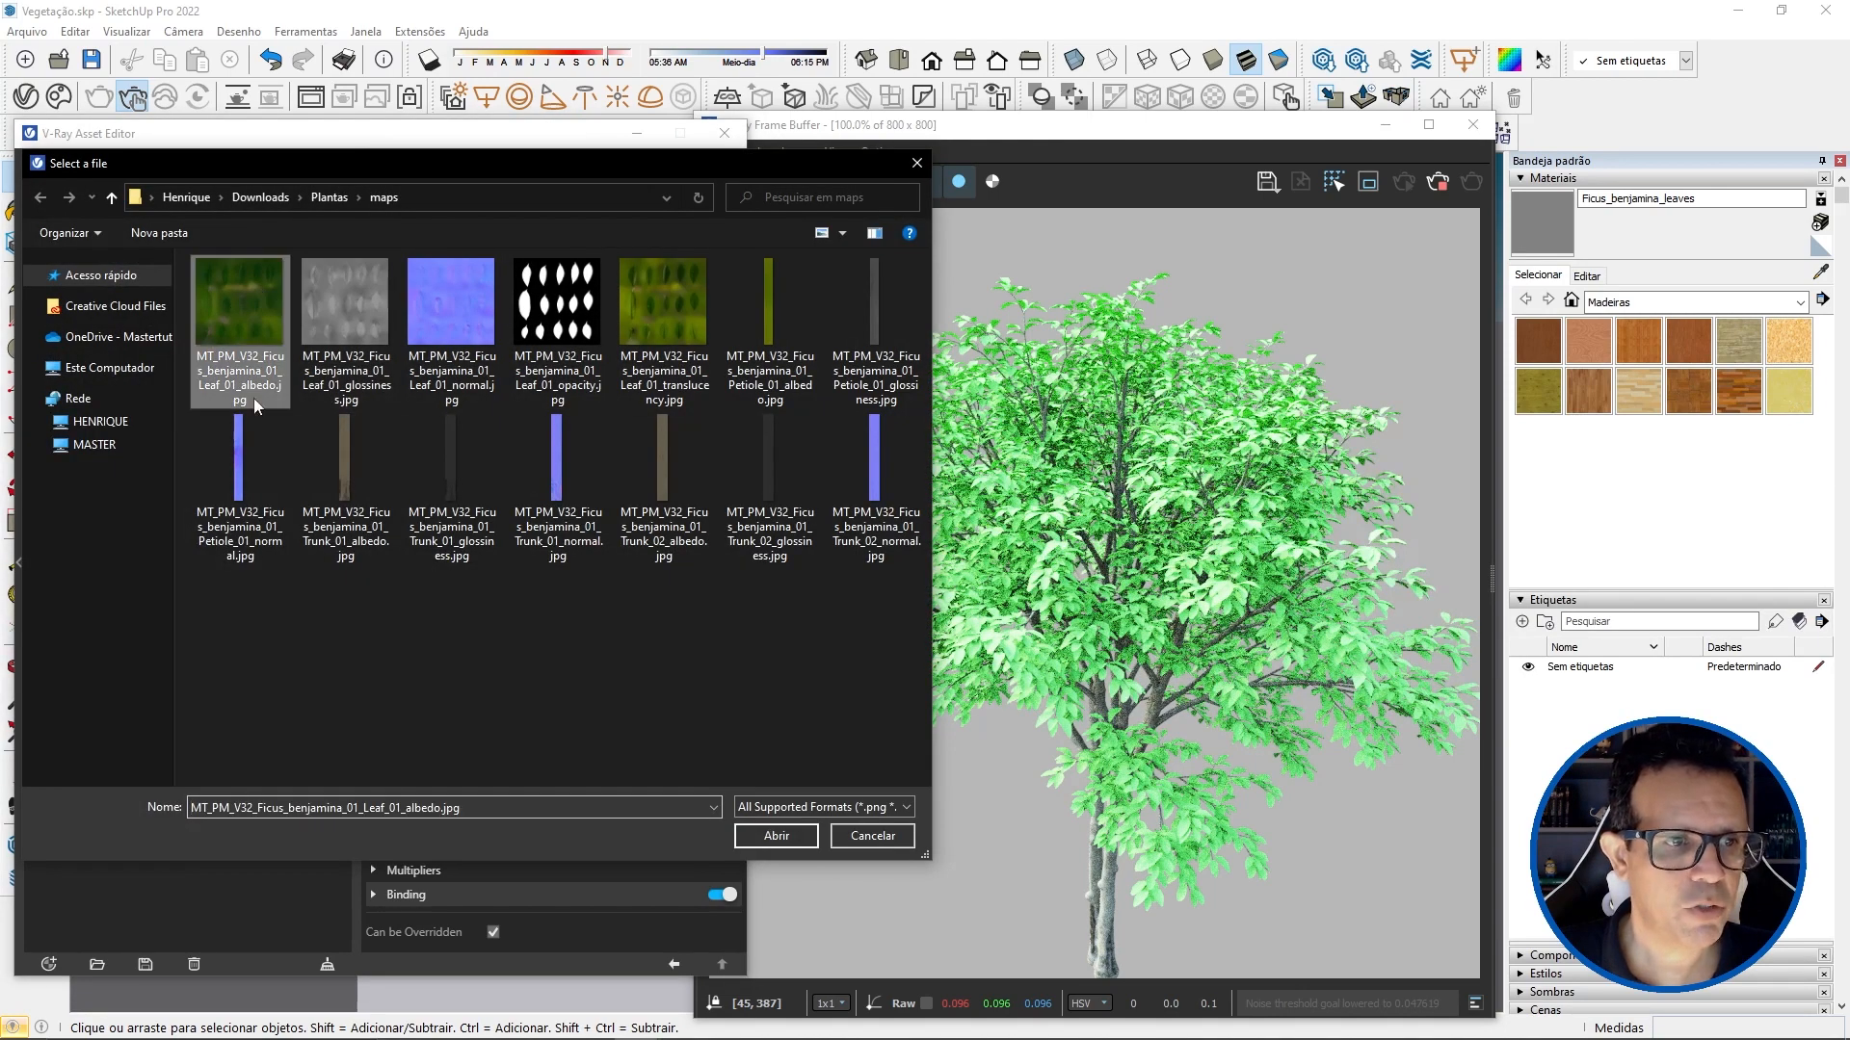
pyautogui.click(776, 835)
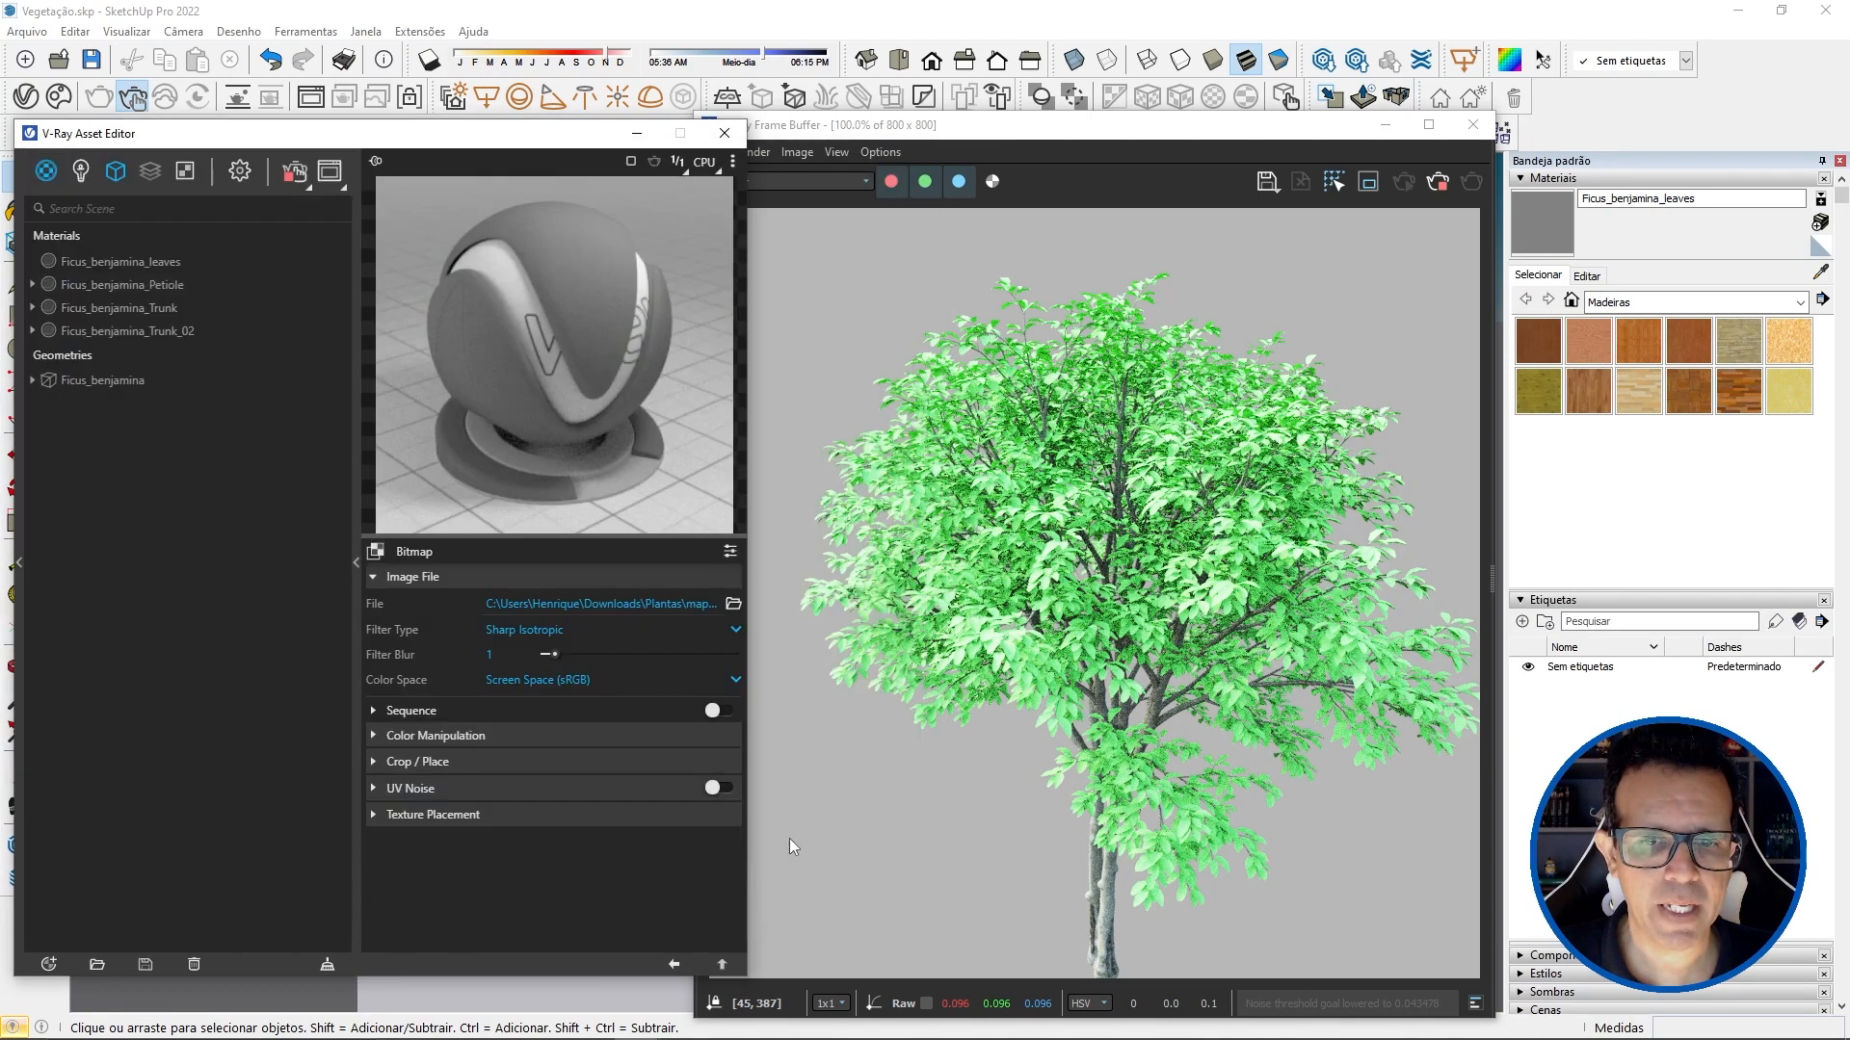
# Step: Check the material assignments of the Ficus_benjamina proxy mesh and view the leaf opacity image at full size
pyautogui.click(121, 383)
pyautogui.moveTo(150, 260); pyautogui.dragTo(724, 802)
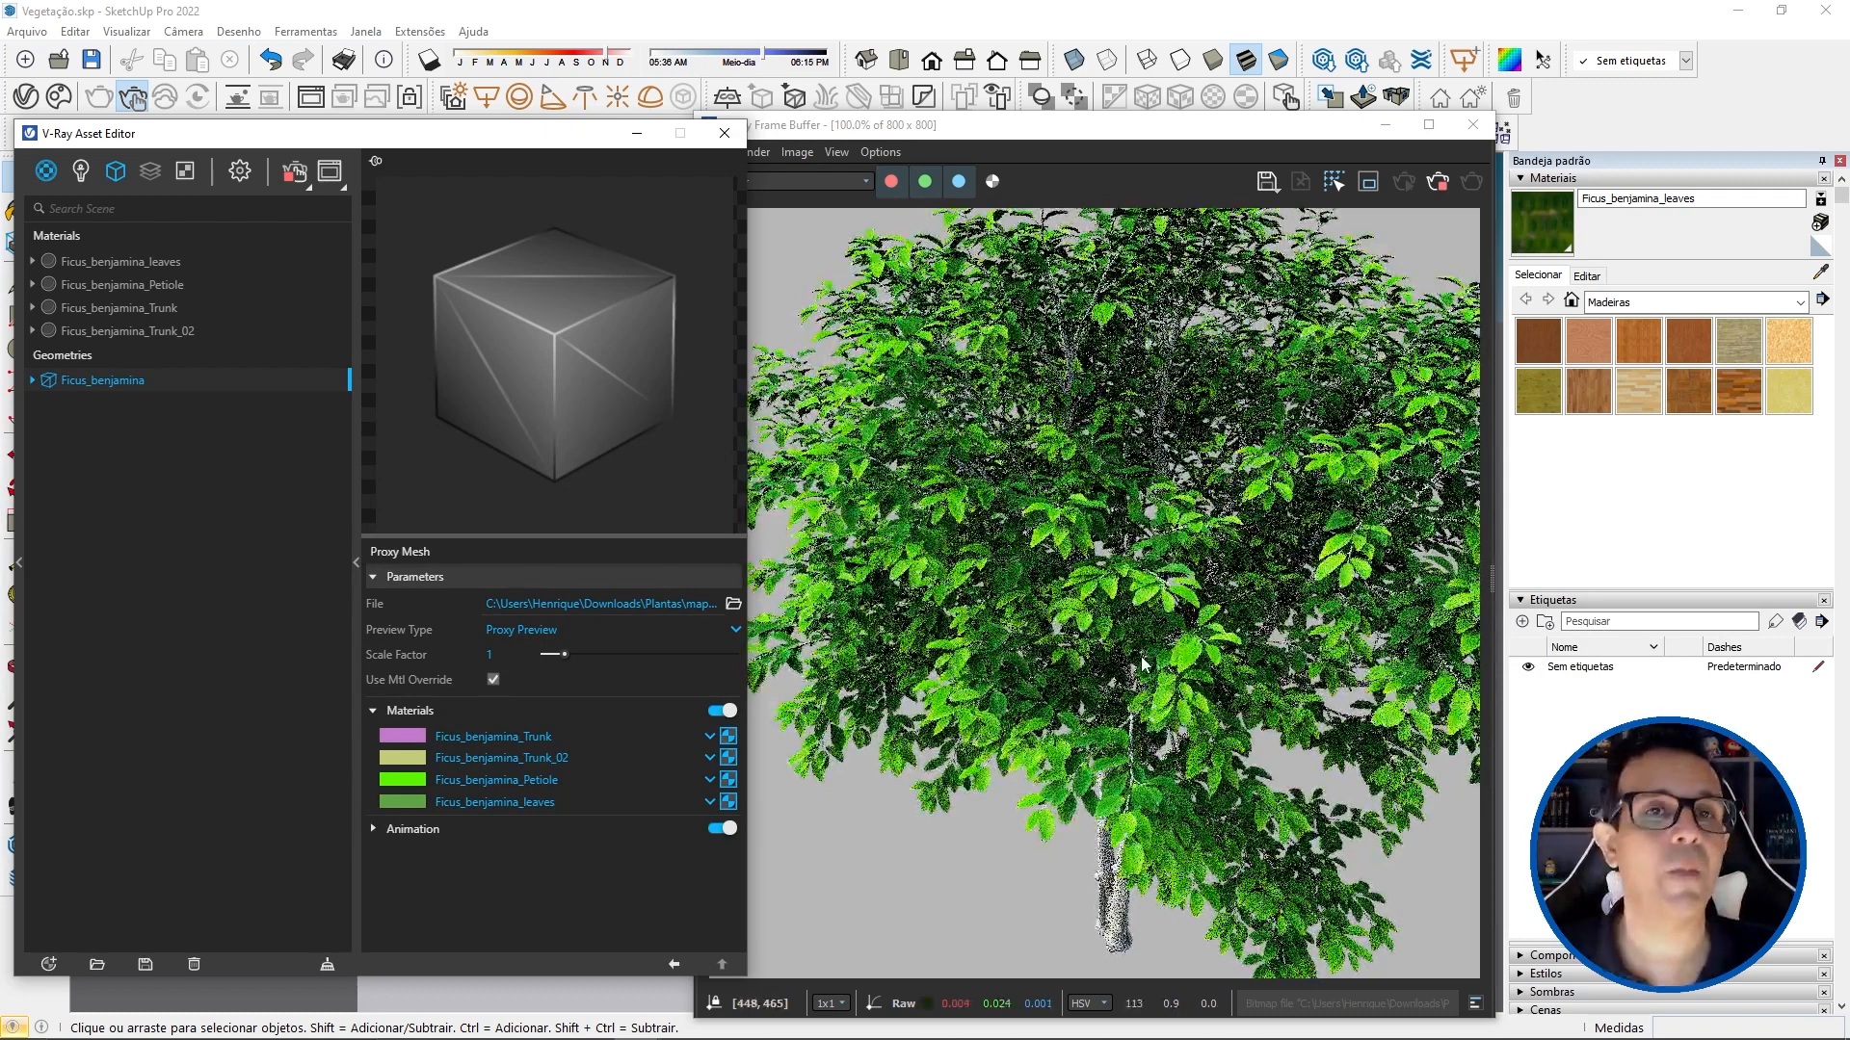
pyautogui.click(1122, 590)
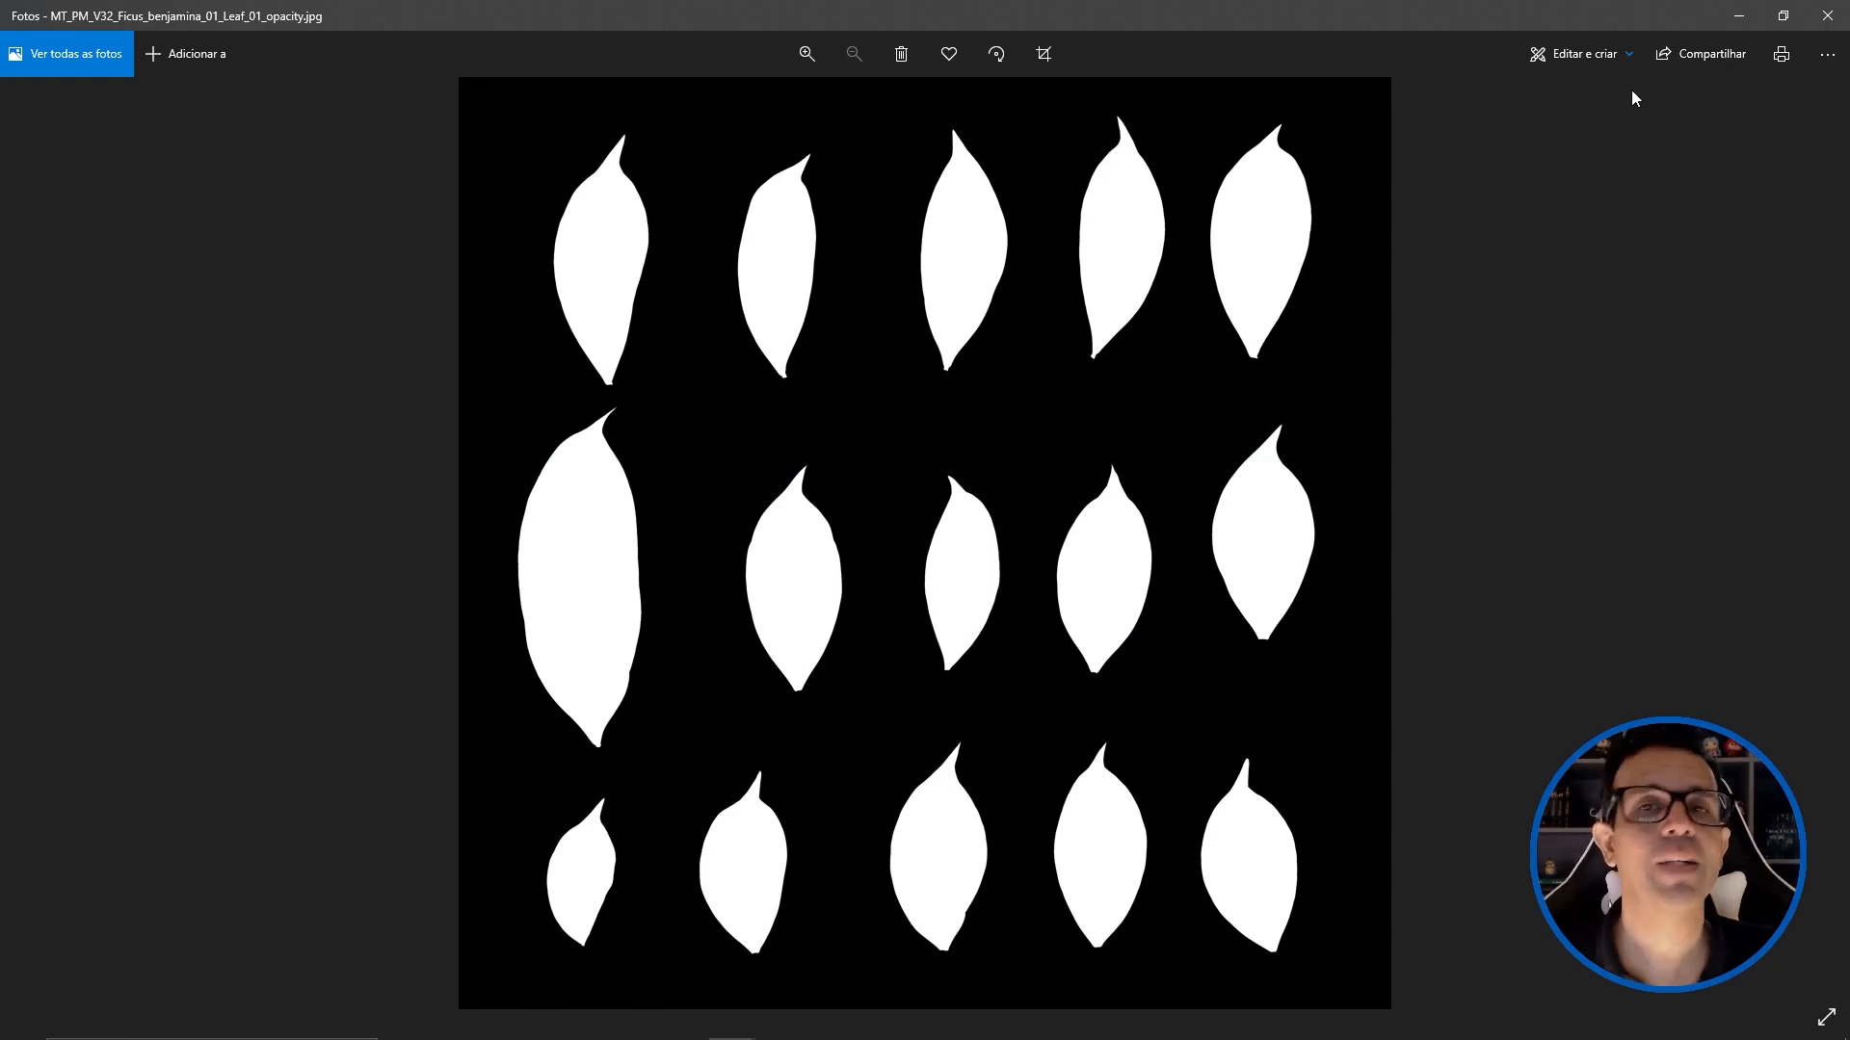
pyautogui.click(1826, 17)
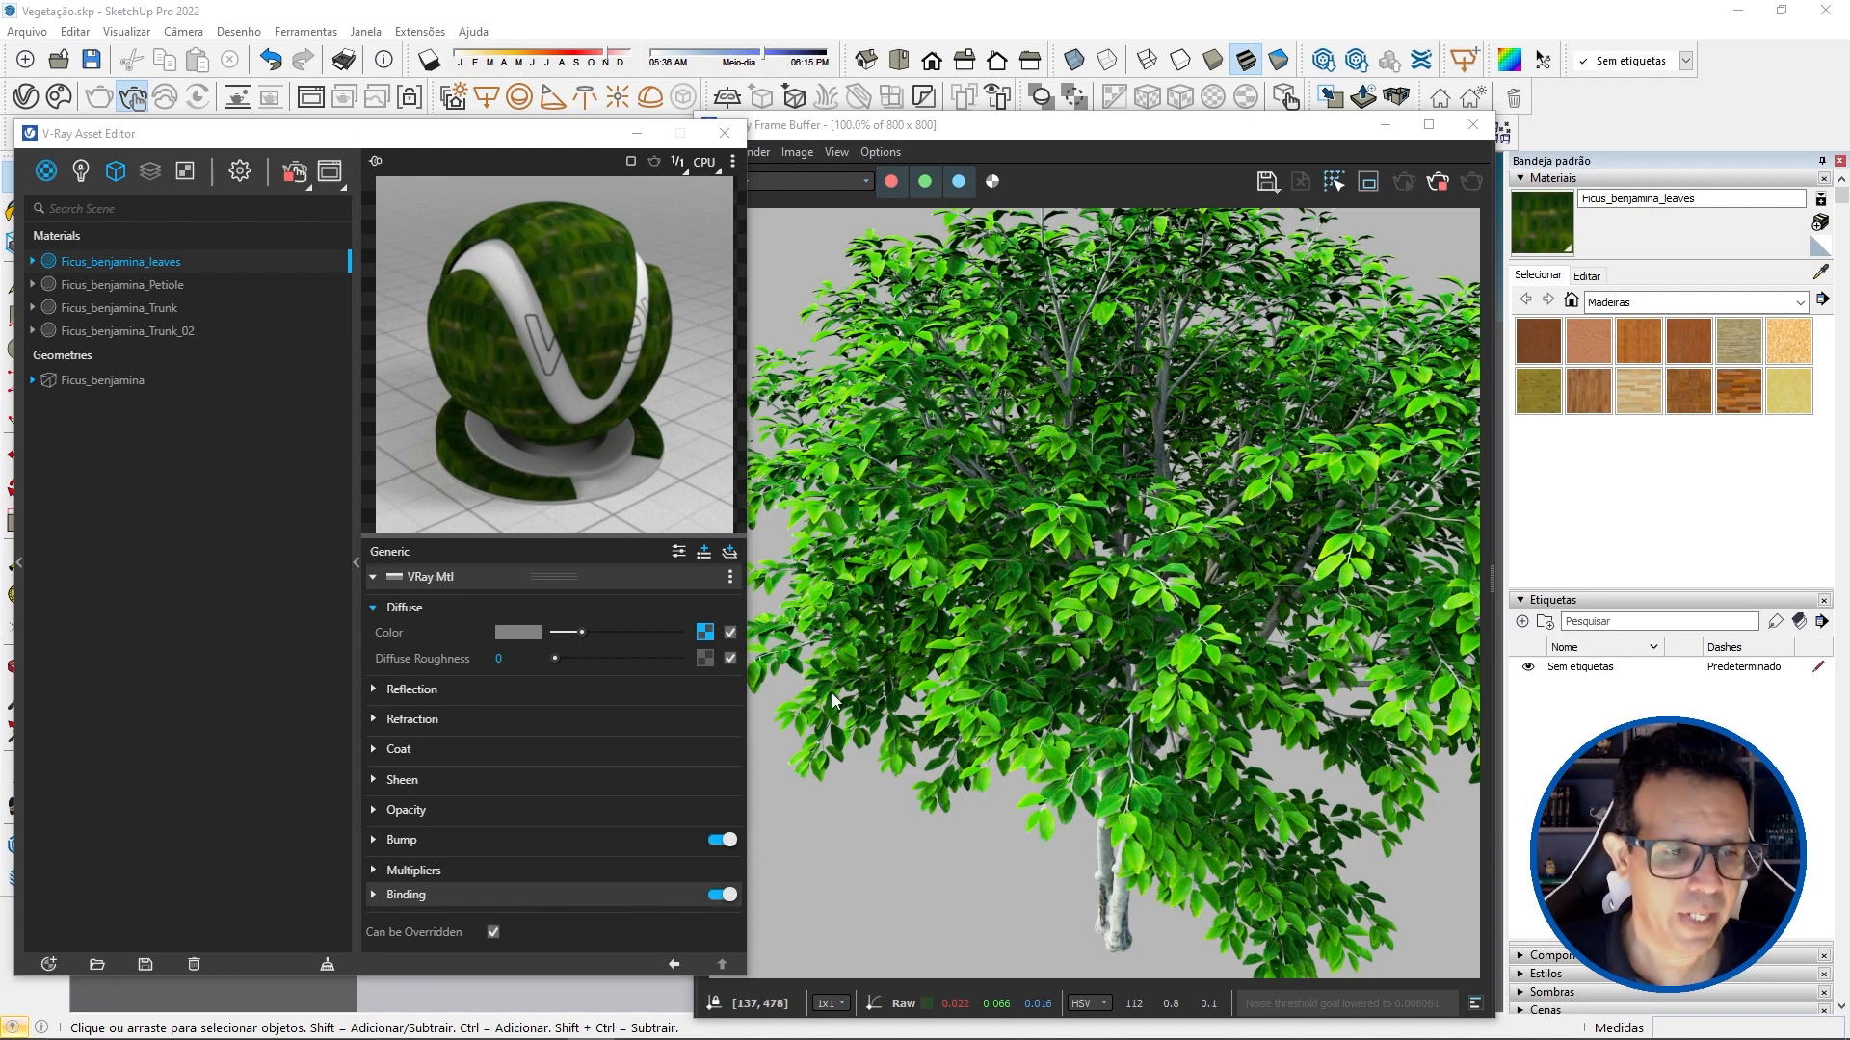
# Step: Load MT_PM_V32_Ficus_benjamina_01_Leaf_01_opacity.jpg as a bitmap in the opacity of the Ficus_benjamina_leaves material
pyautogui.click(456, 814)
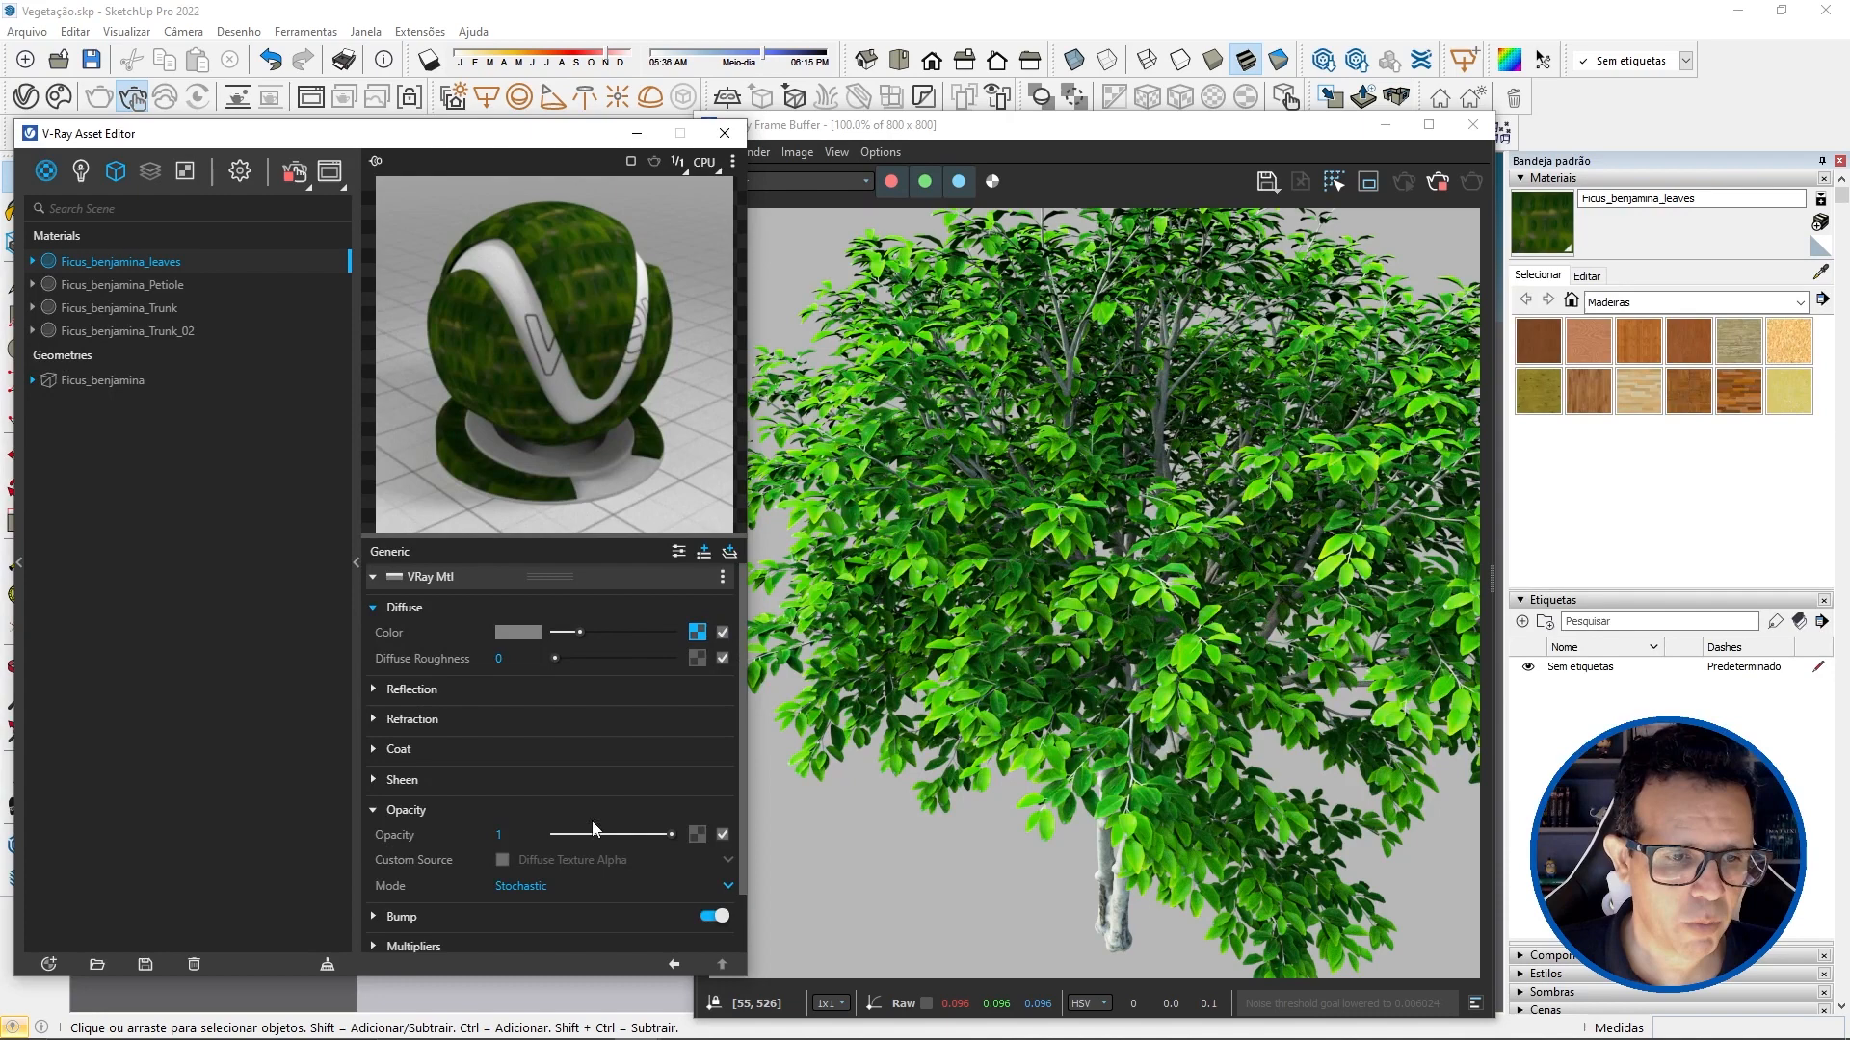
pyautogui.click(696, 834)
pyautogui.click(645, 185)
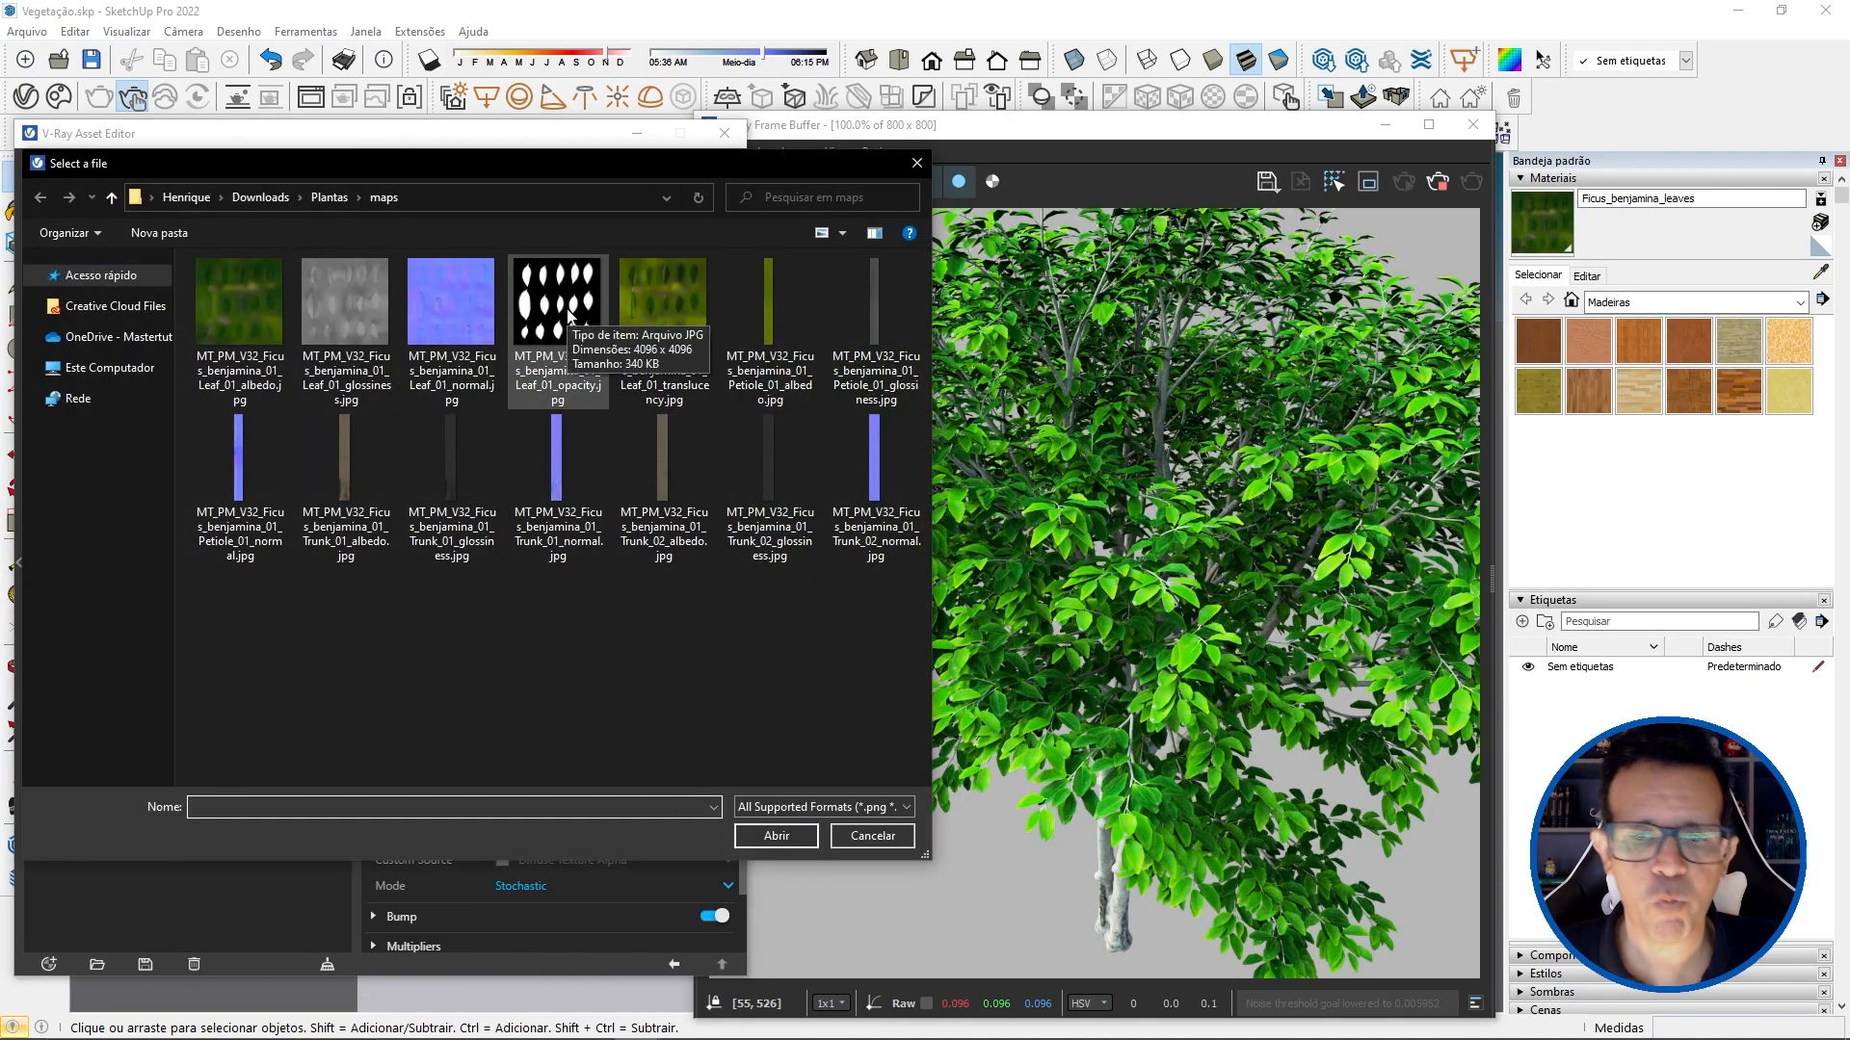
pyautogui.doubleClick(569, 316)
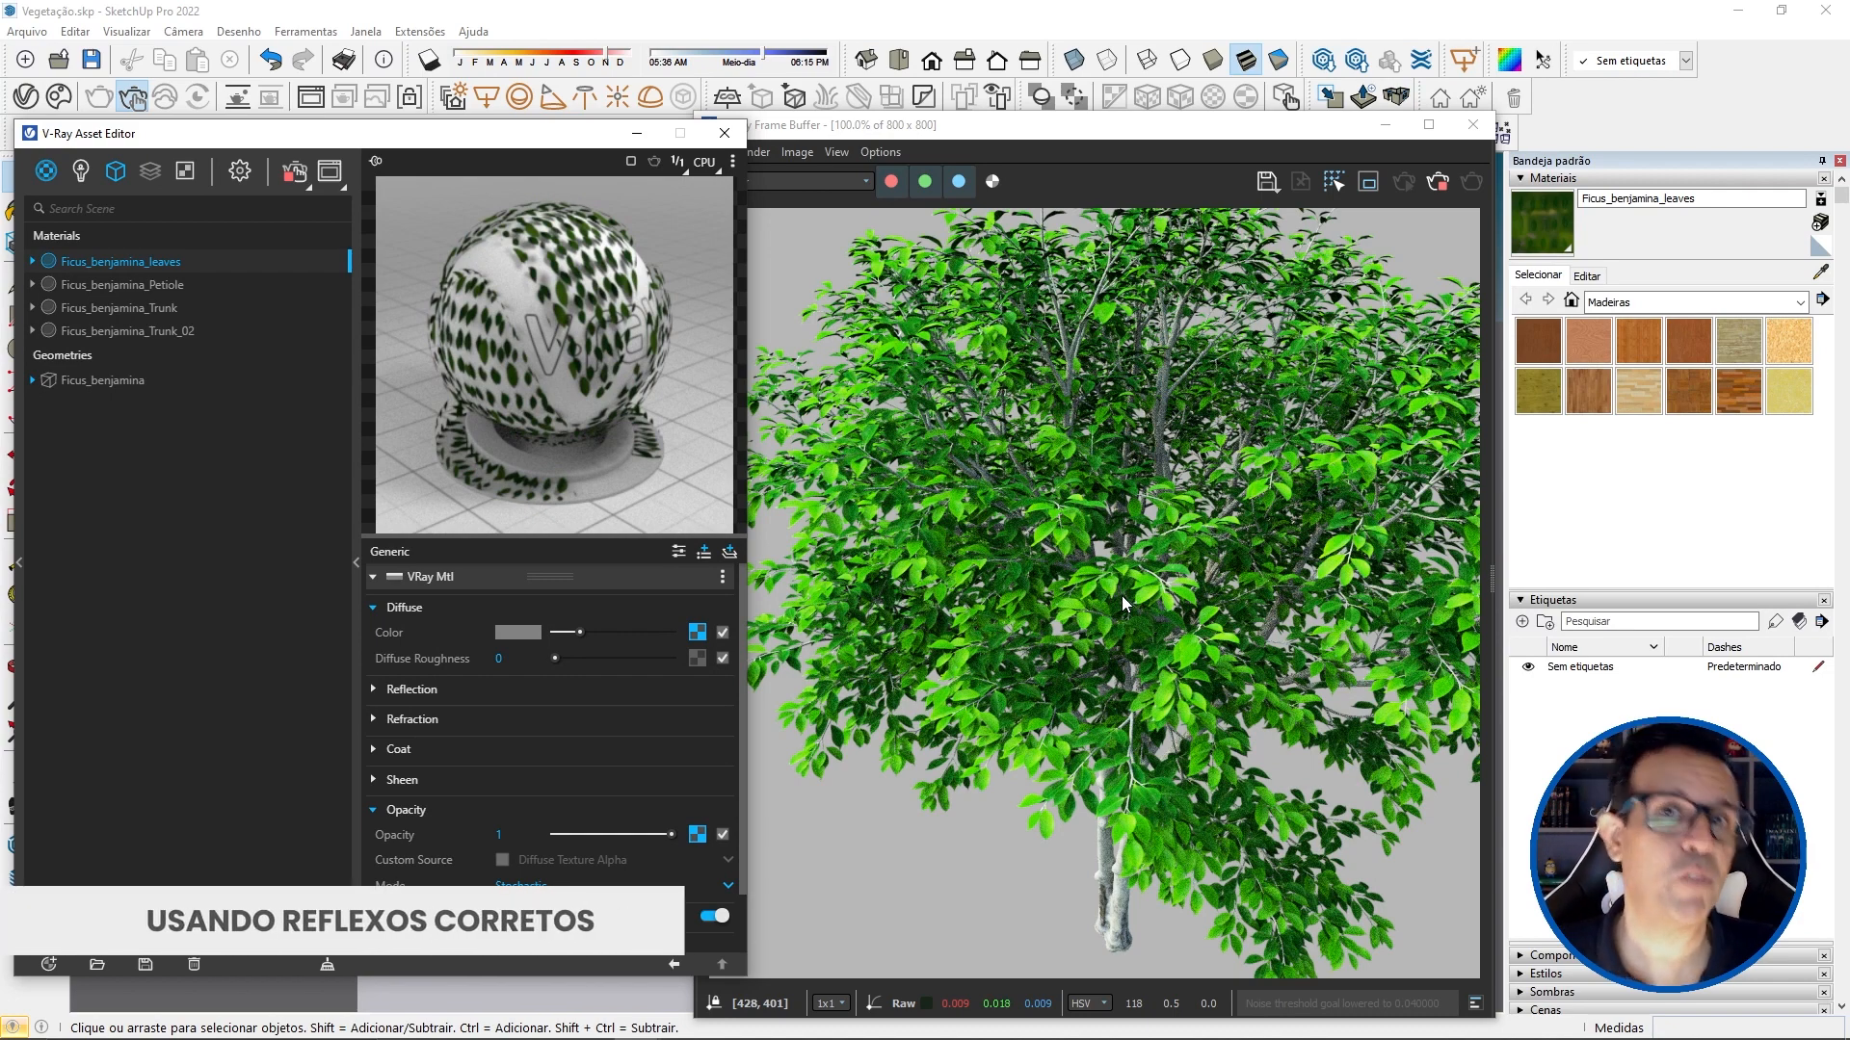
# Step: Set the refraction IOR of the Ficus_benjamina_leaves material to 1.5 and collapse its refraction and opacity settings
pyautogui.click(489, 718)
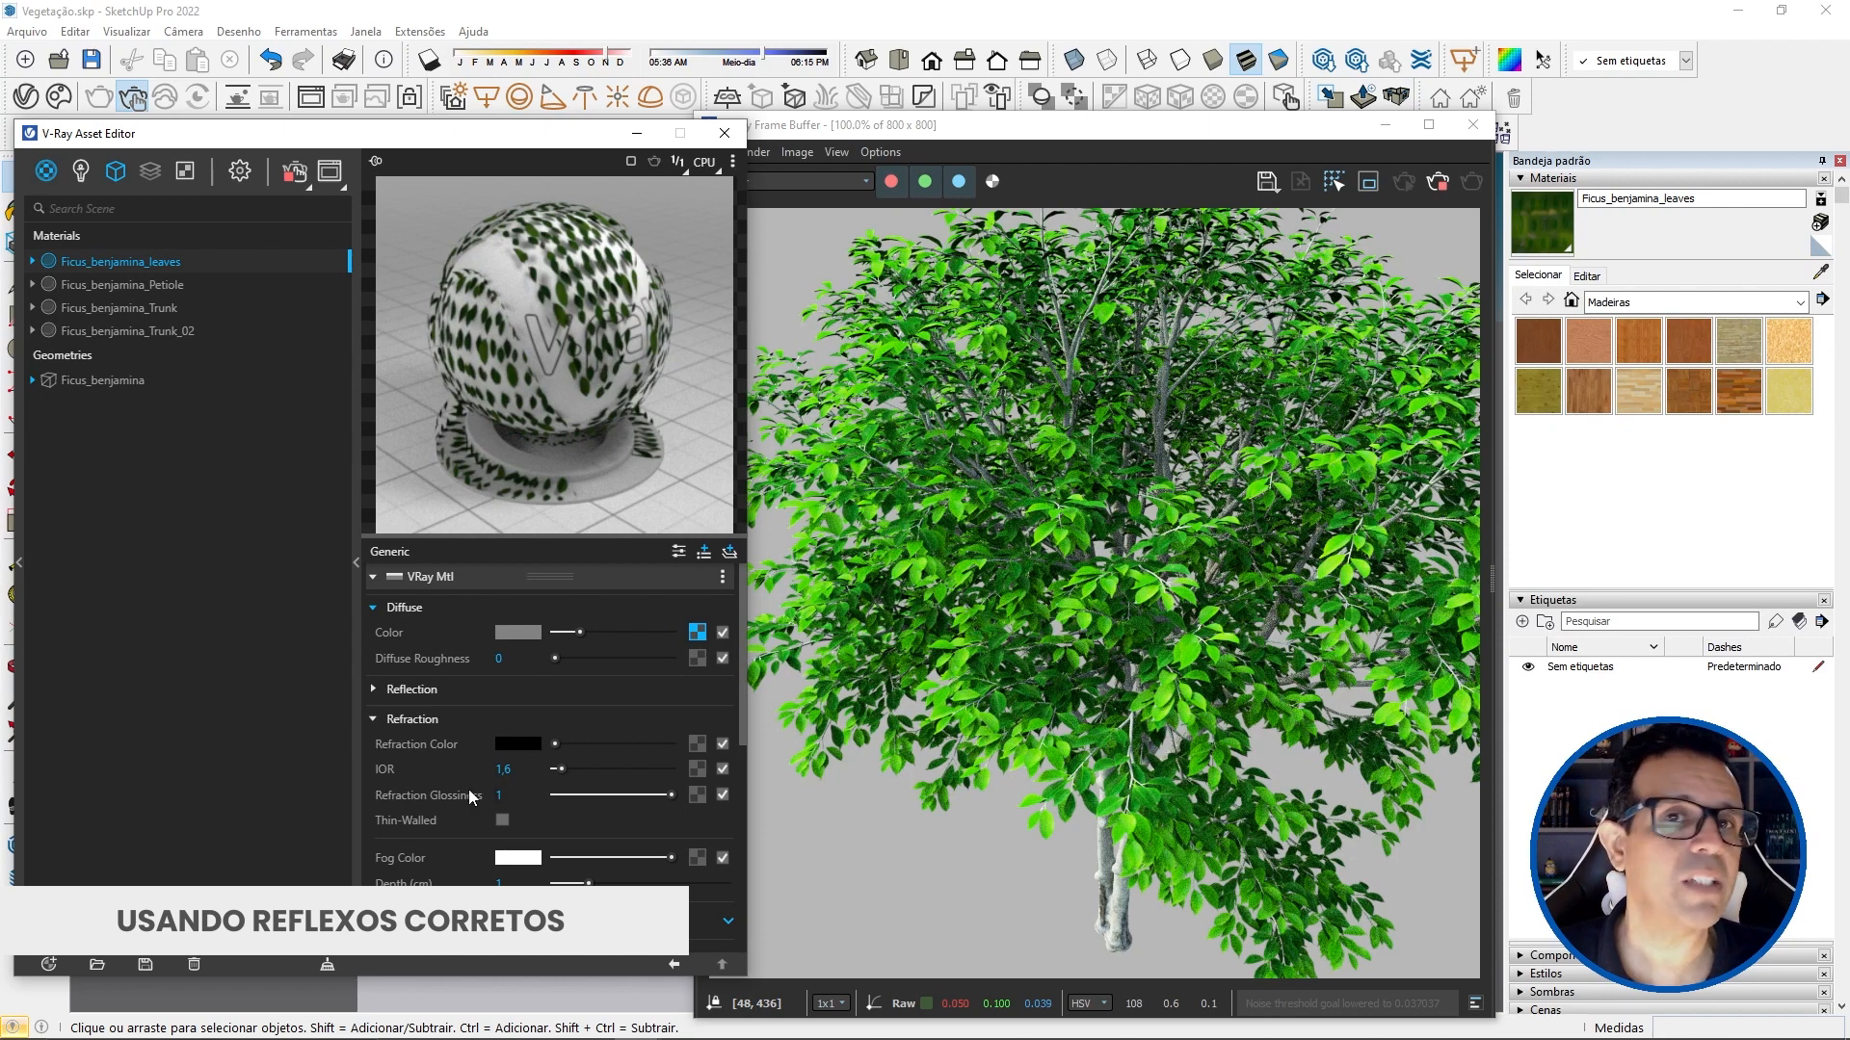
pyautogui.doubleClick(507, 769)
pyautogui.write('5')
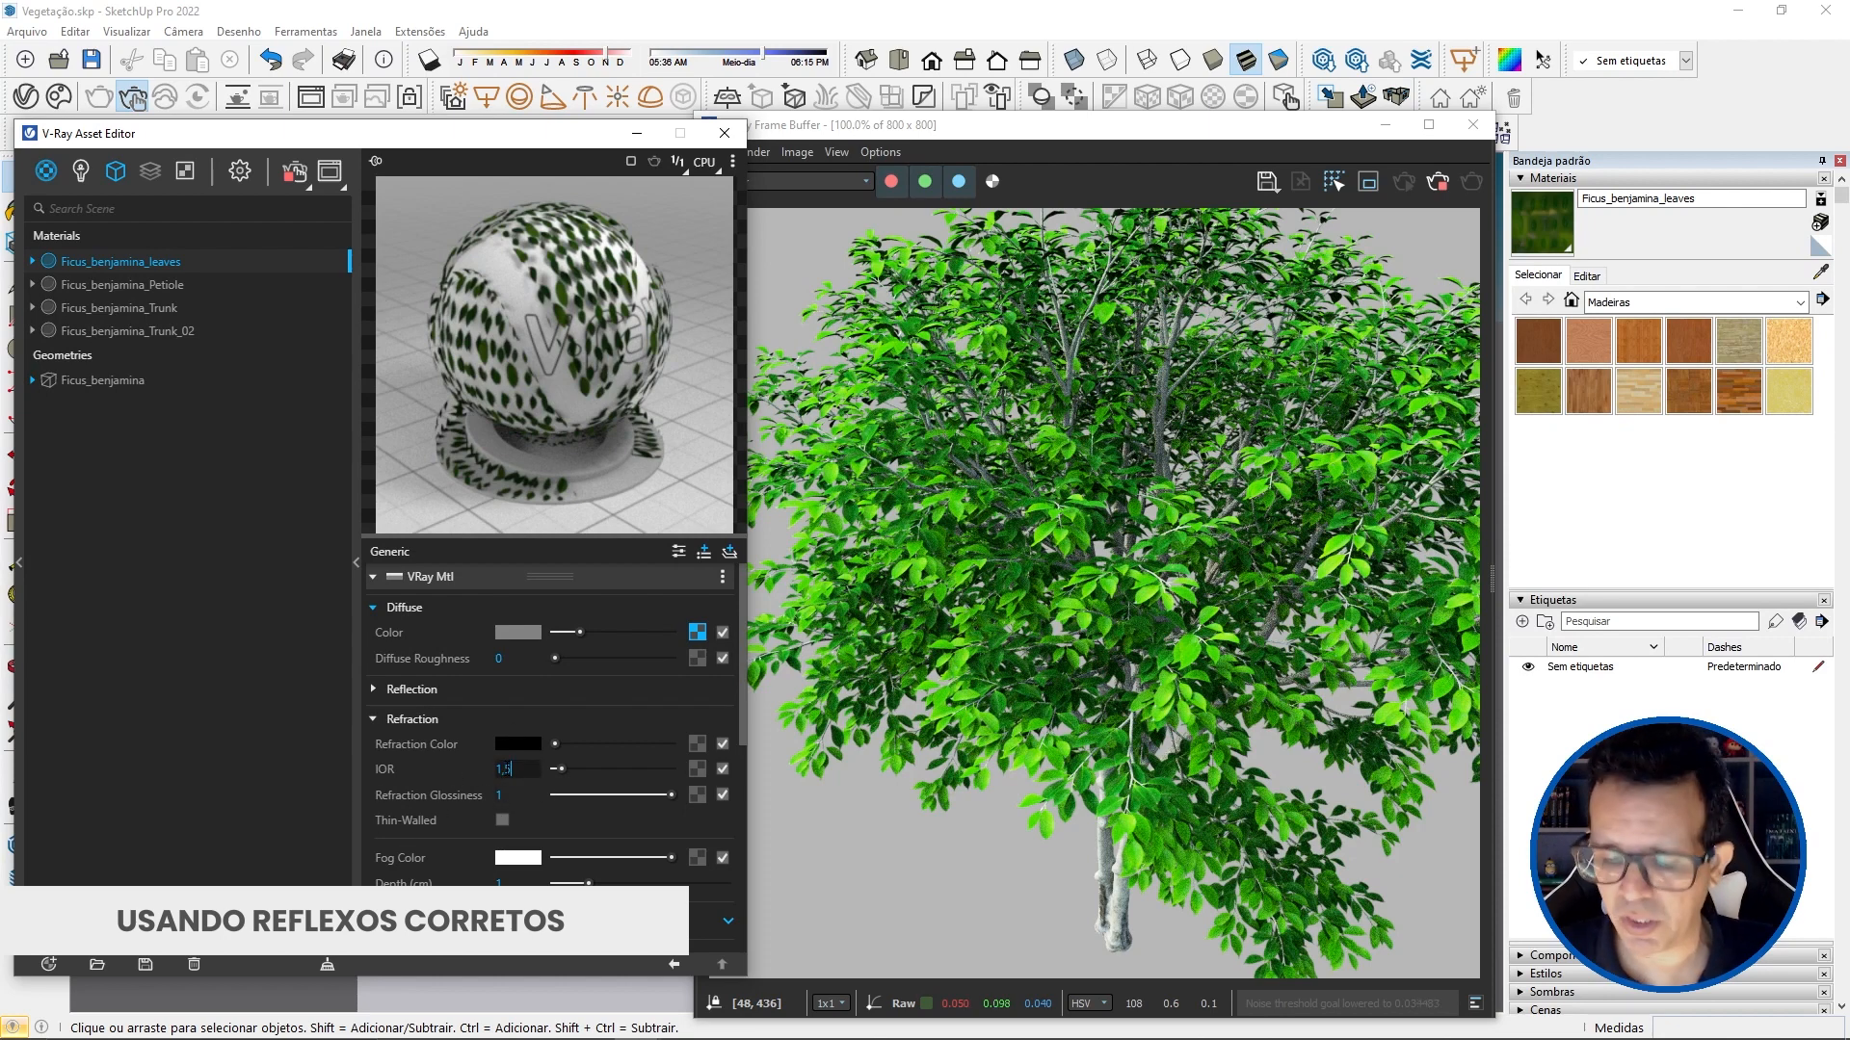
pyautogui.press('Return')
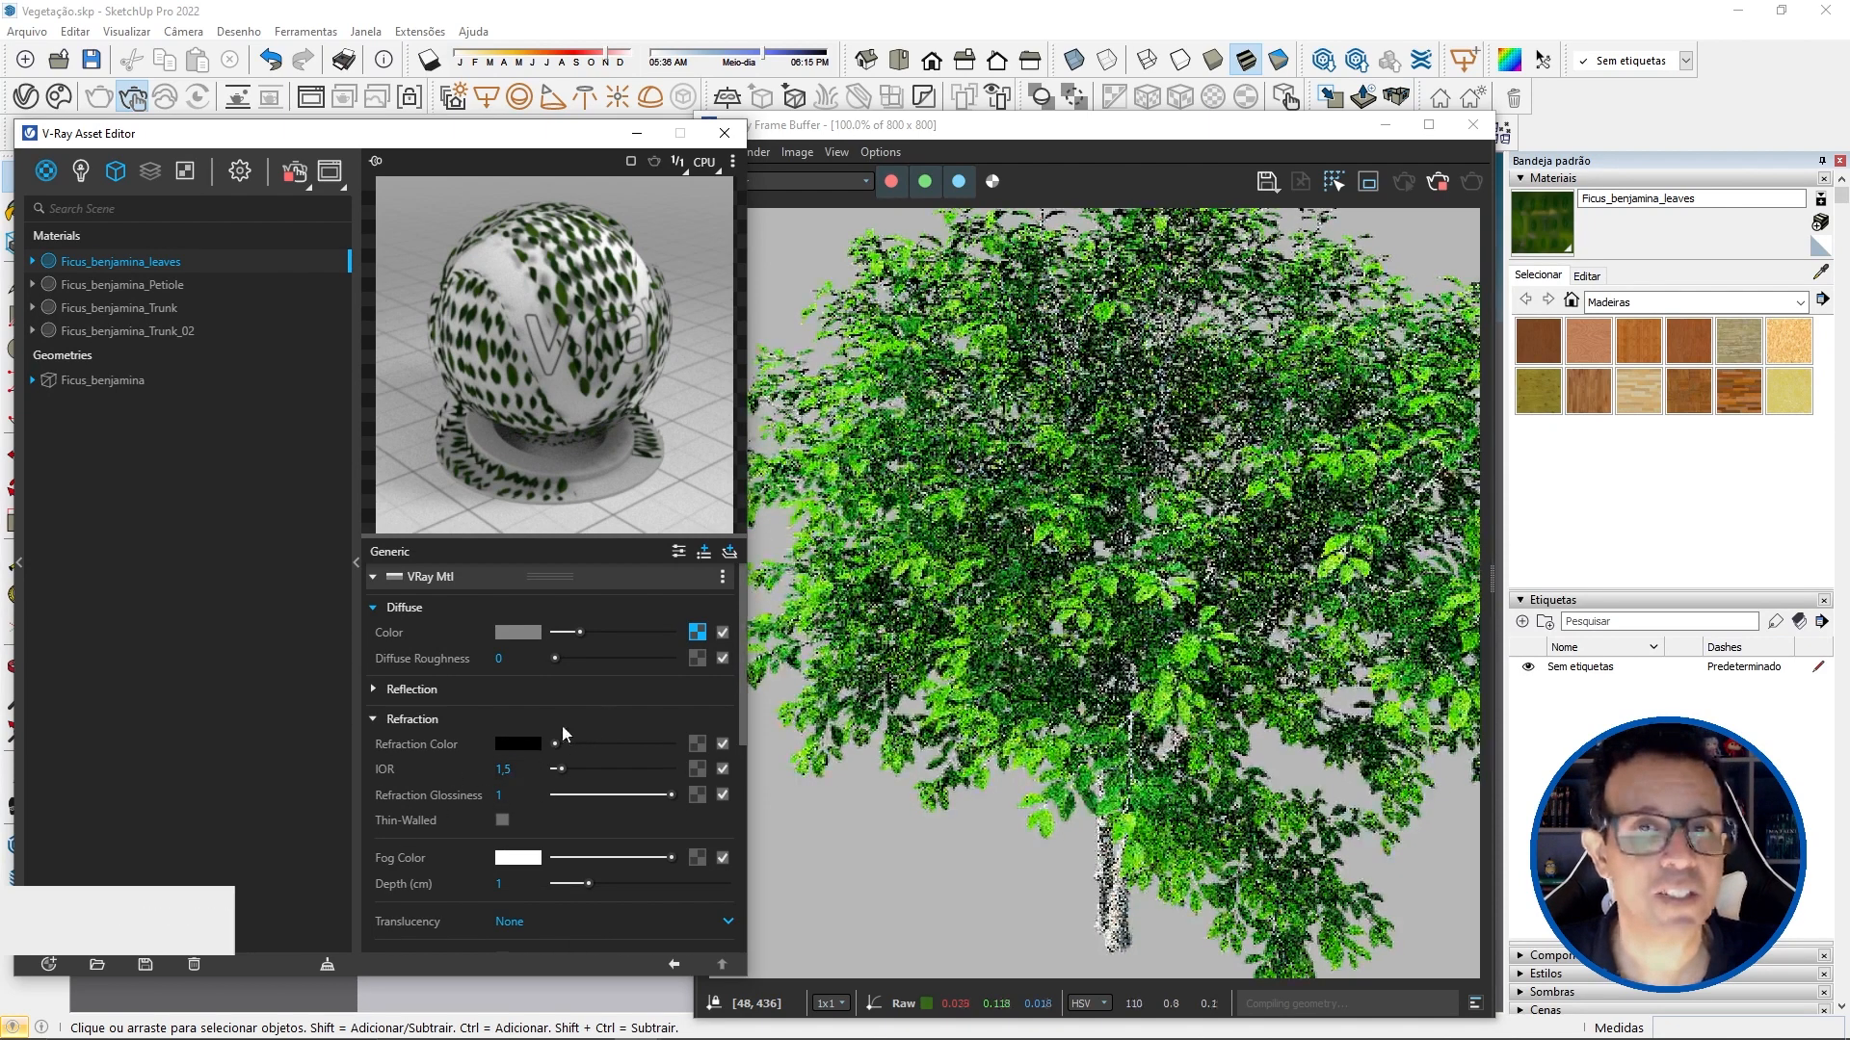
pyautogui.click(563, 720)
pyautogui.click(537, 811)
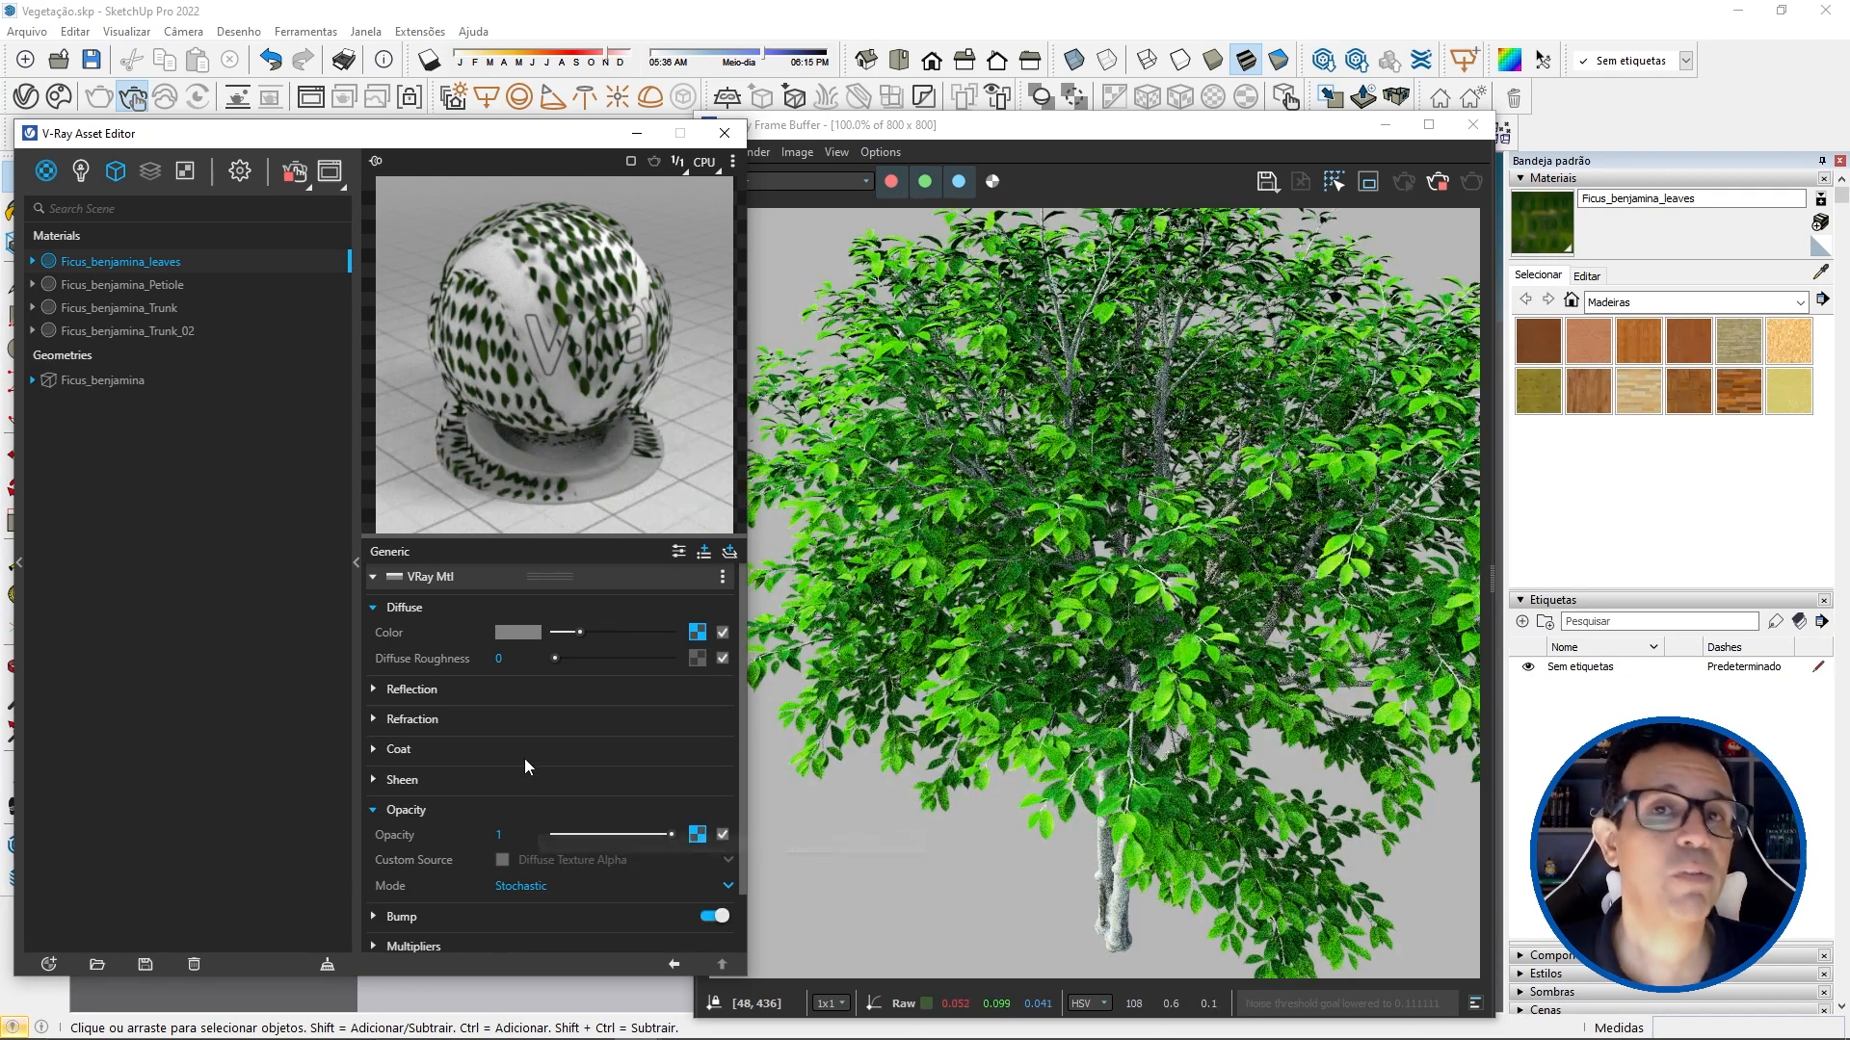
# Step: Try a saturated green as the Reflection Color of the Ficus_benjamina_leaves material
pyautogui.click(456, 691)
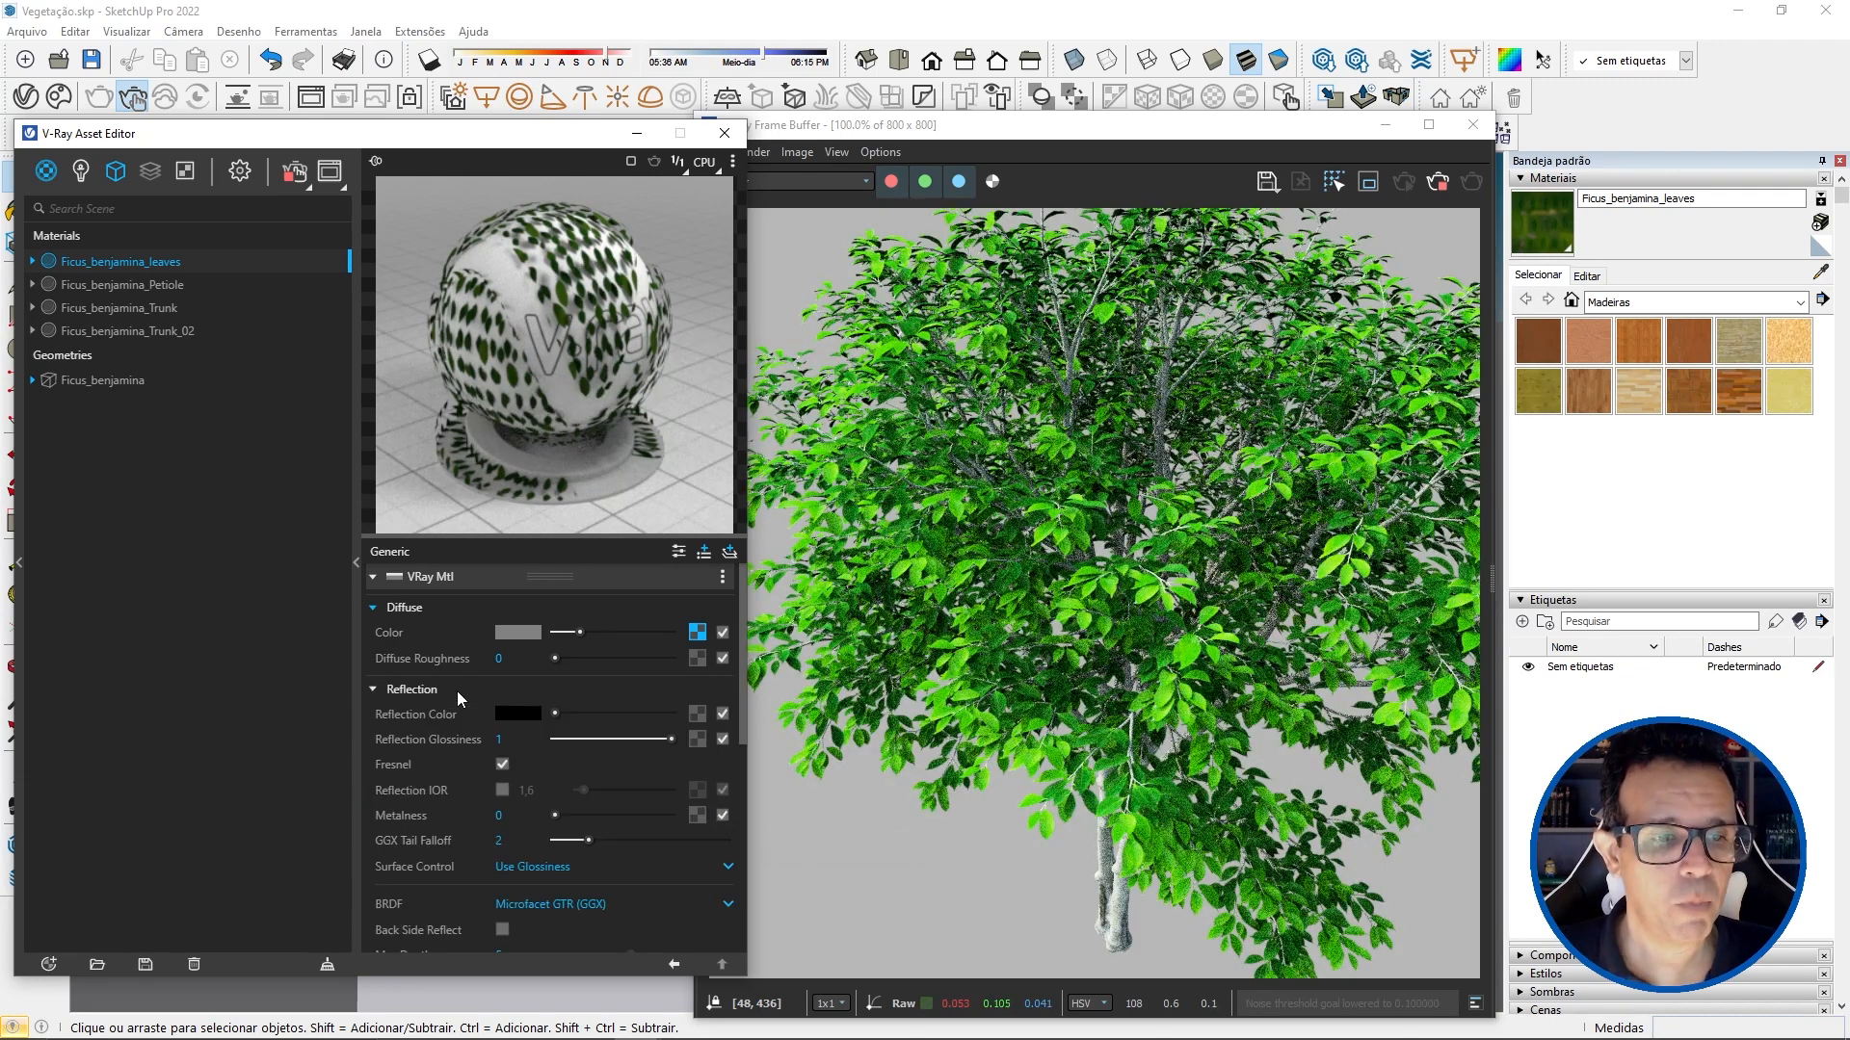
pyautogui.click(529, 713)
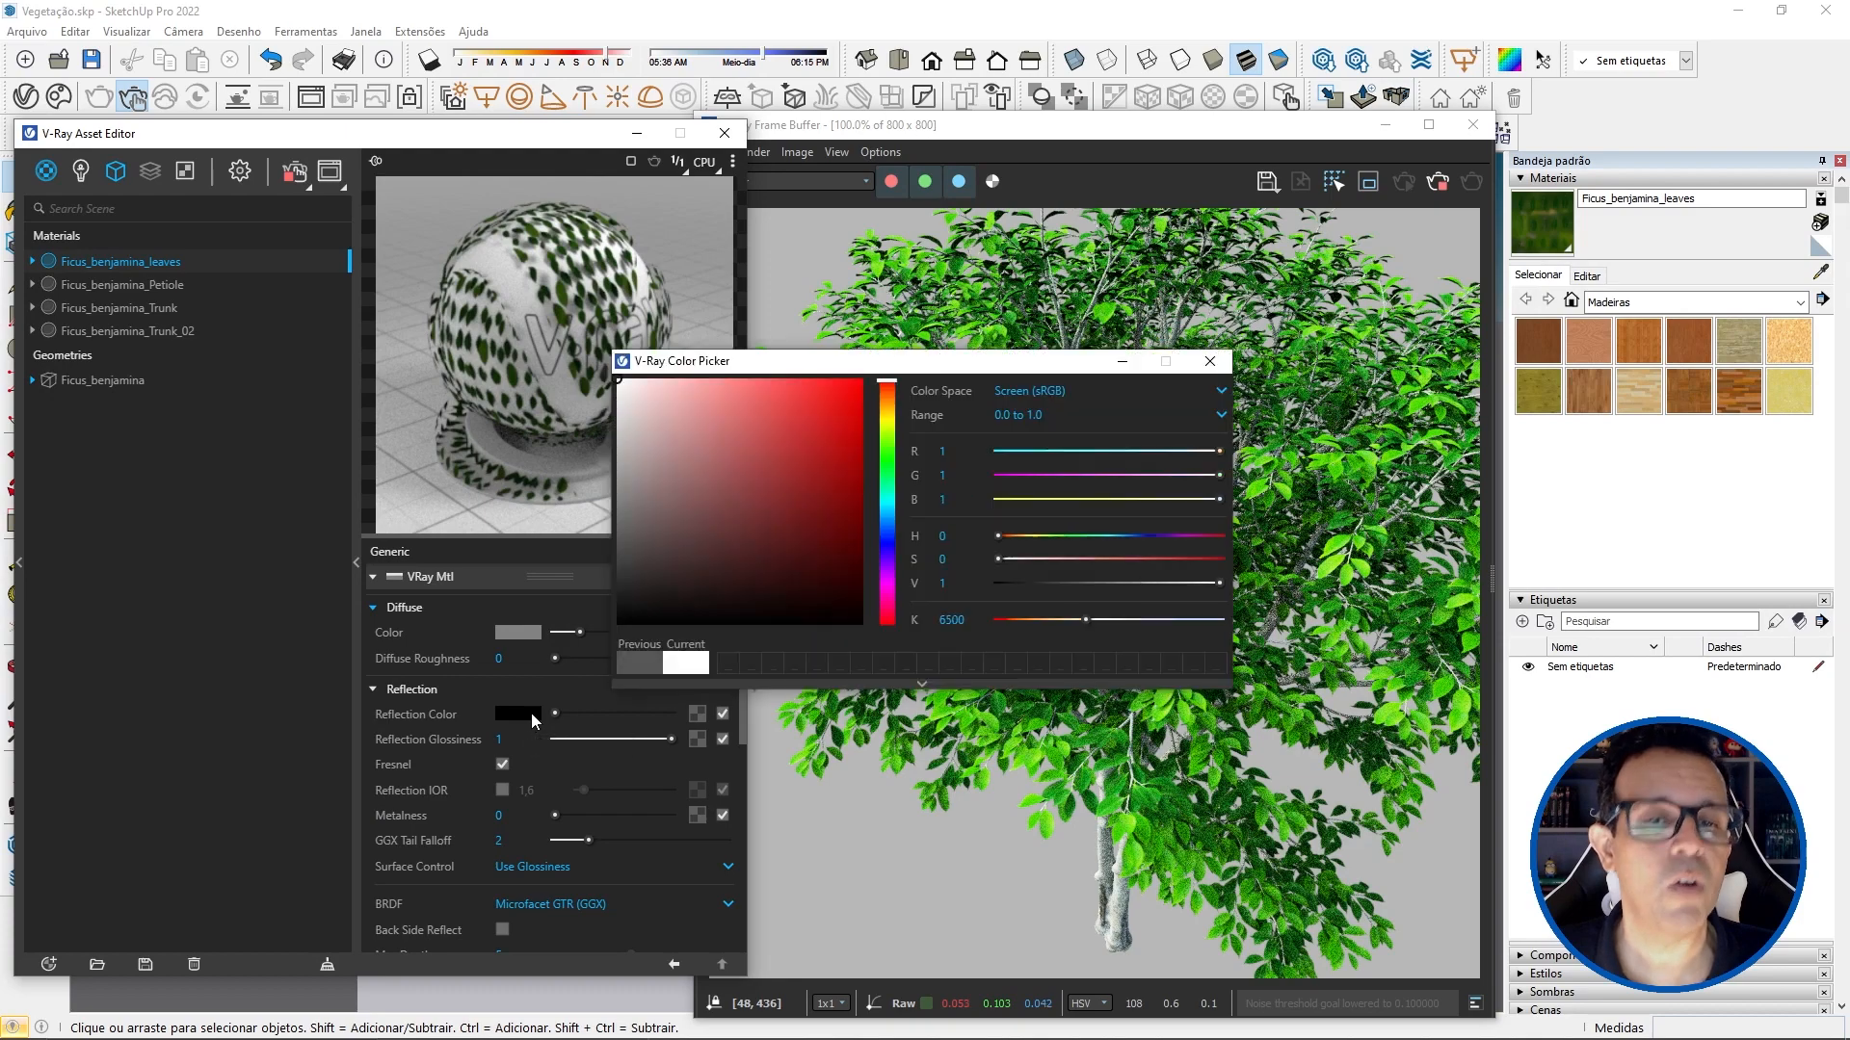
pyautogui.click(886, 459)
pyautogui.moveTo(814, 458); pyautogui.dragTo(798, 424)
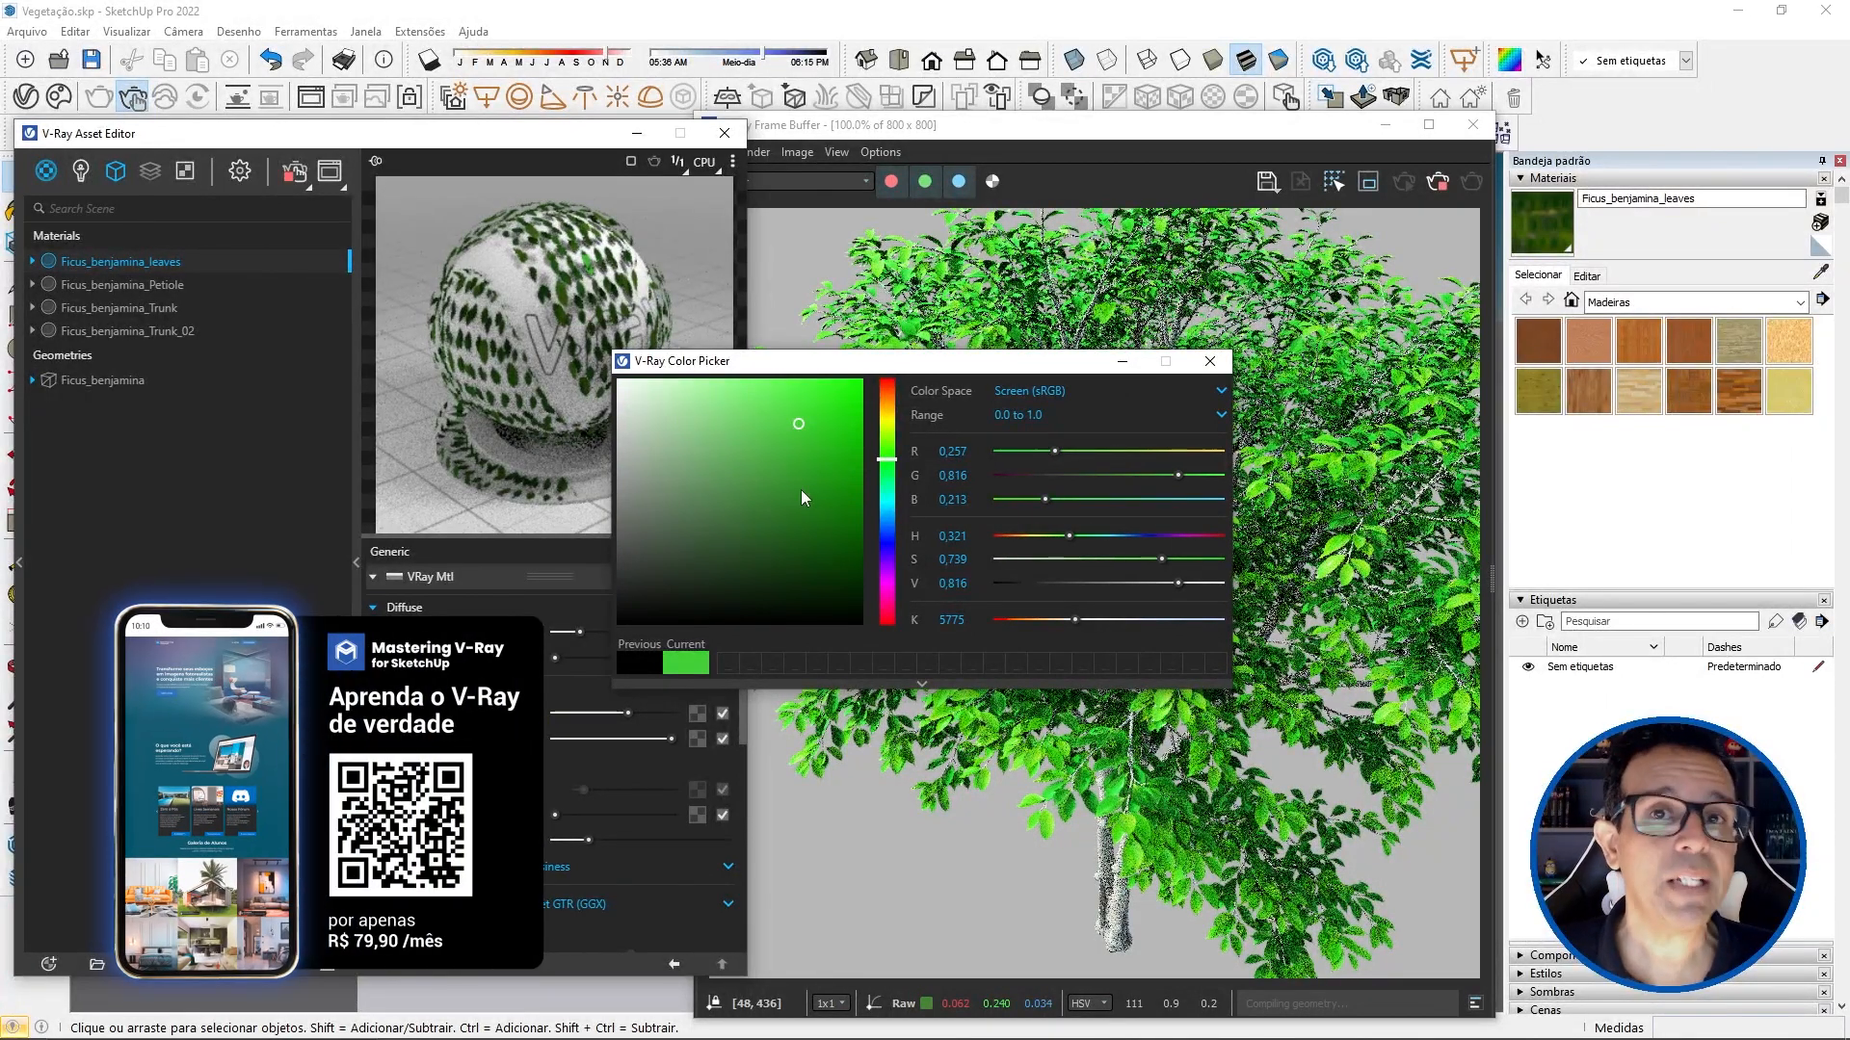
pyautogui.click(1209, 362)
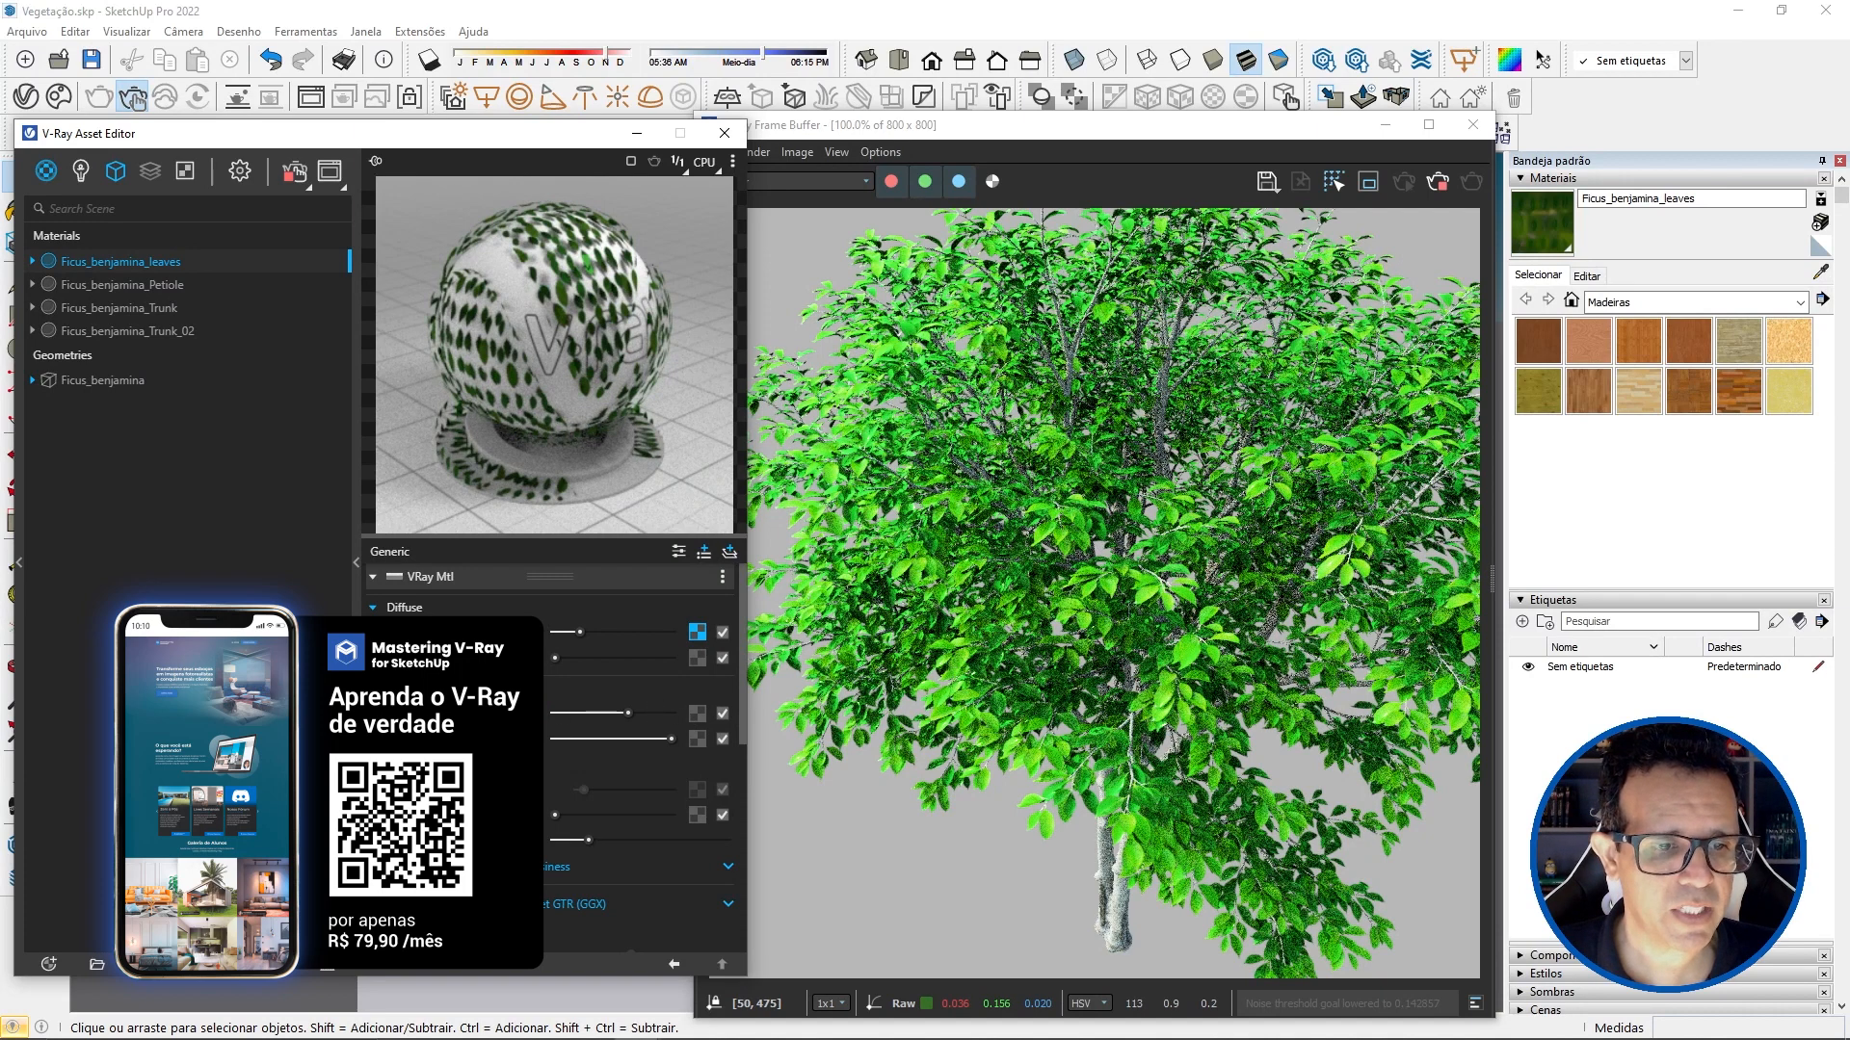
# Step: Set the Reflection Color of the Ficus_benjamina_leaves material to pure white
pyautogui.click(519, 713)
pyautogui.moveTo(647, 599); pyautogui.dragTo(574, 368)
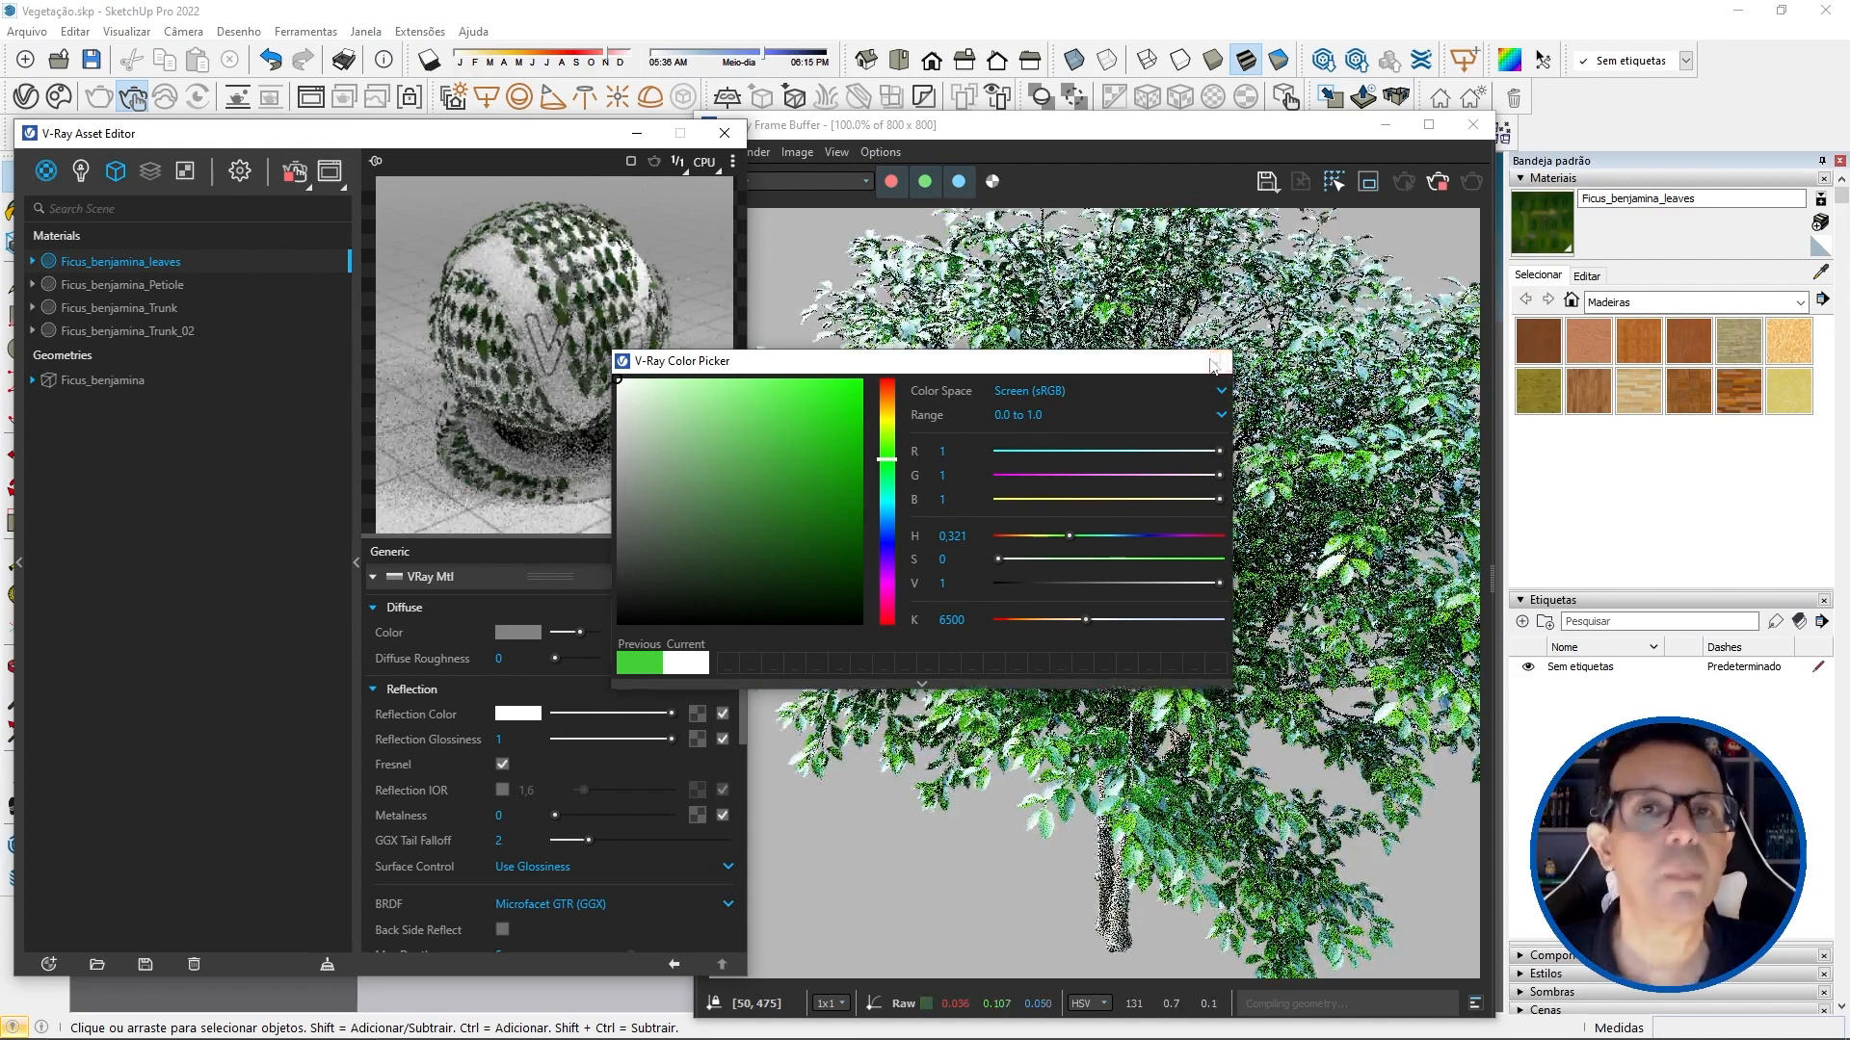
pyautogui.click(1211, 362)
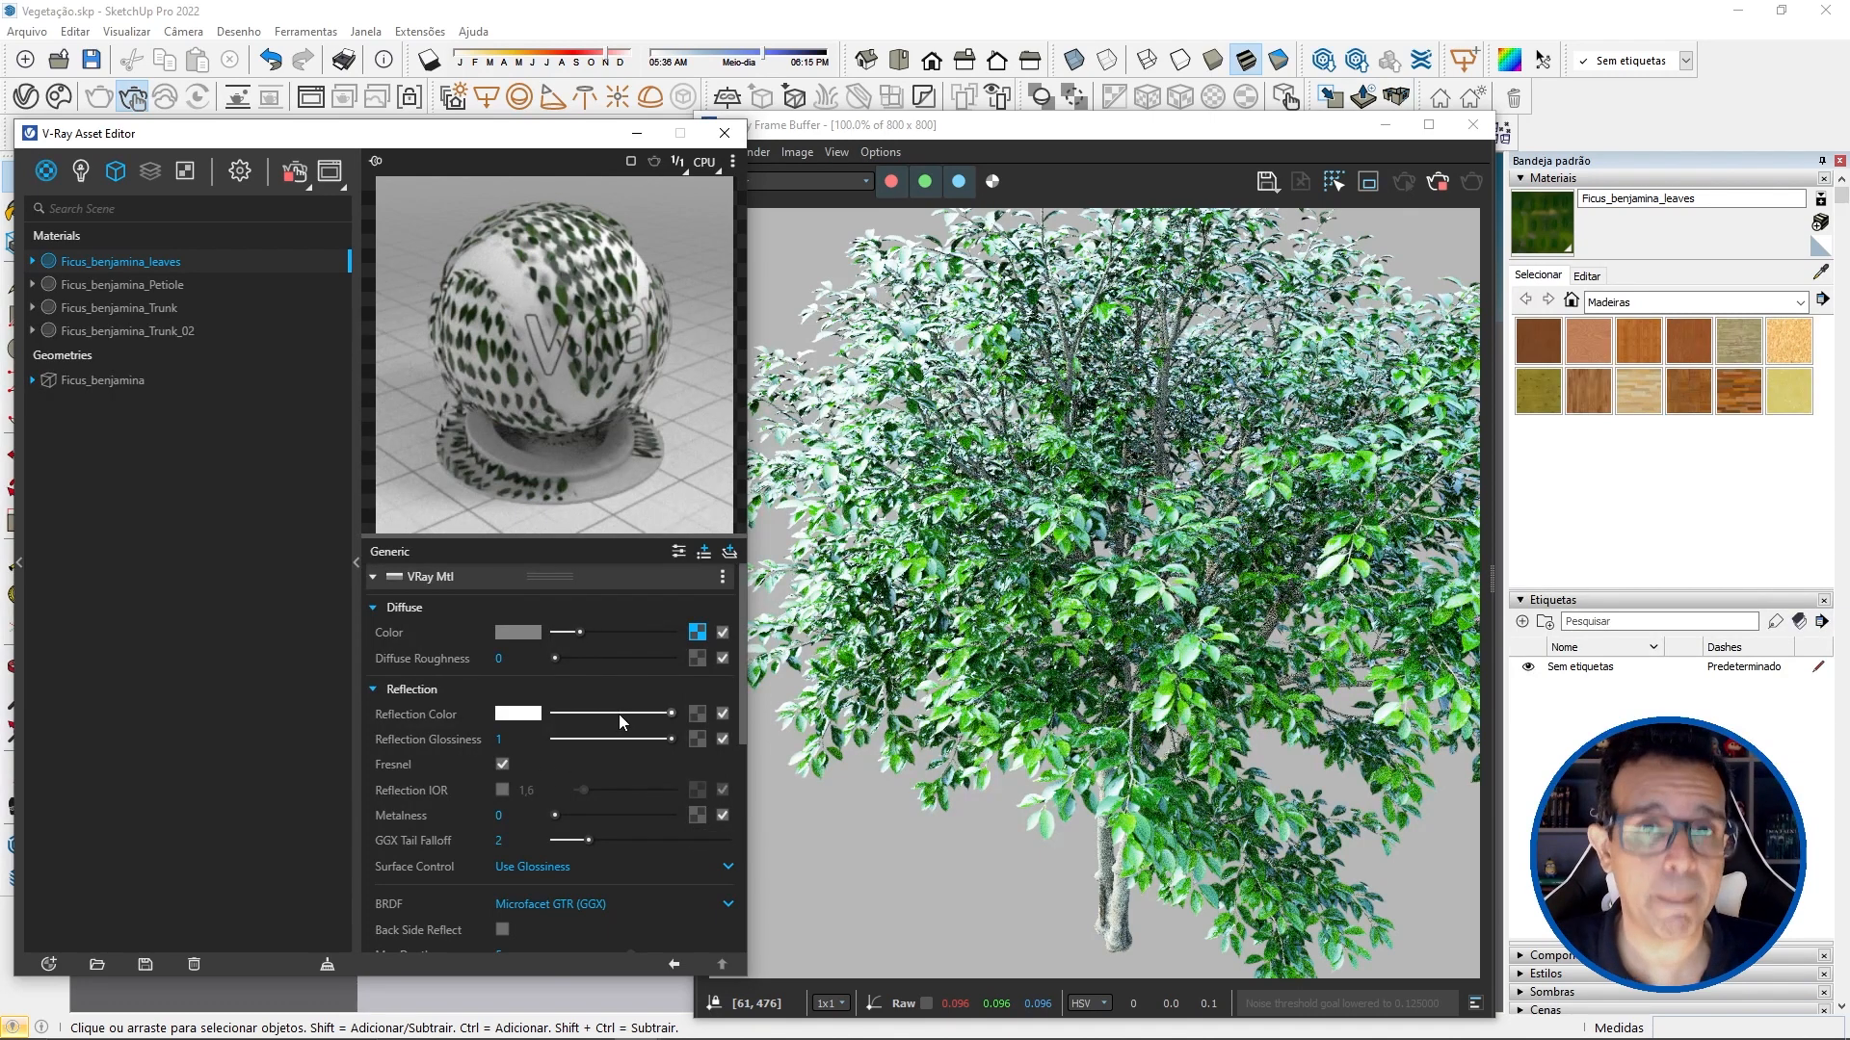
# Step: Load MT_PM_V32_Ficus_benjamina_01_Leaf_01_glossiness.jpg as a bitmap in the Reflection Glossiness of the leaves material
pyautogui.click(690, 736)
pyautogui.click(620, 183)
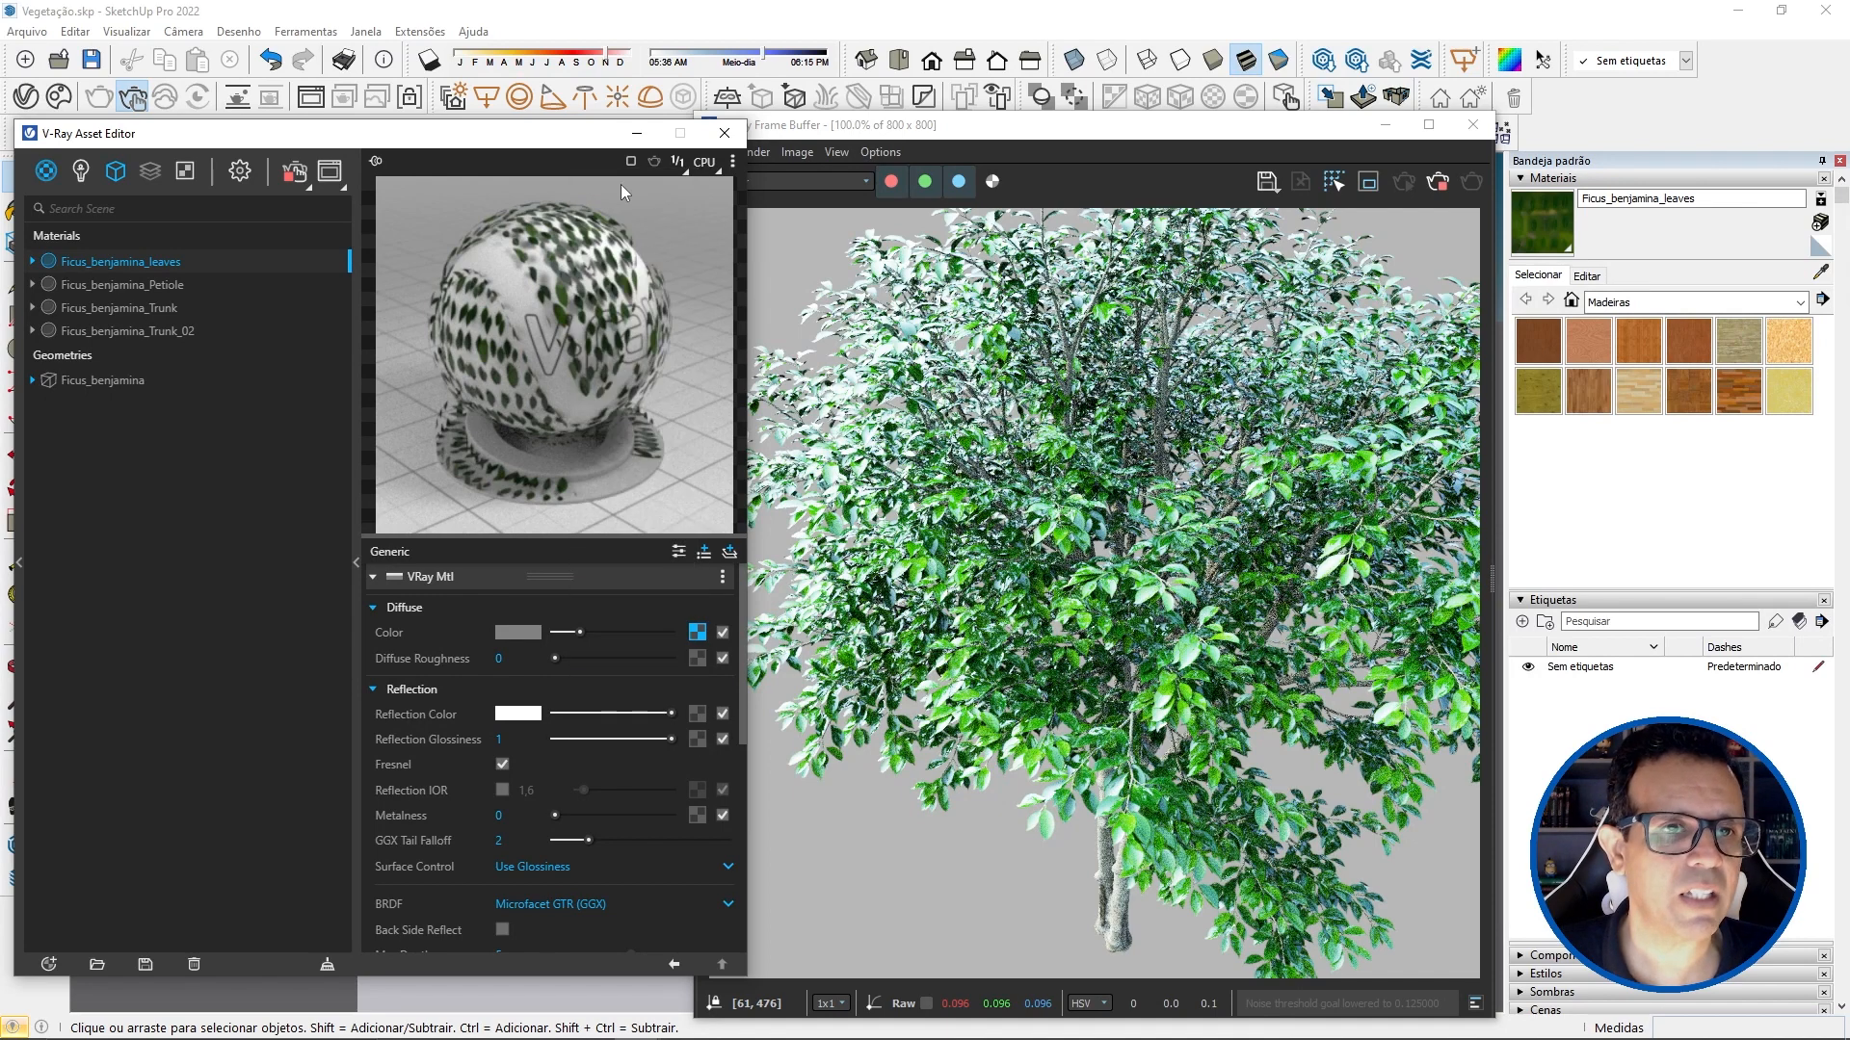
pyautogui.click(358, 322)
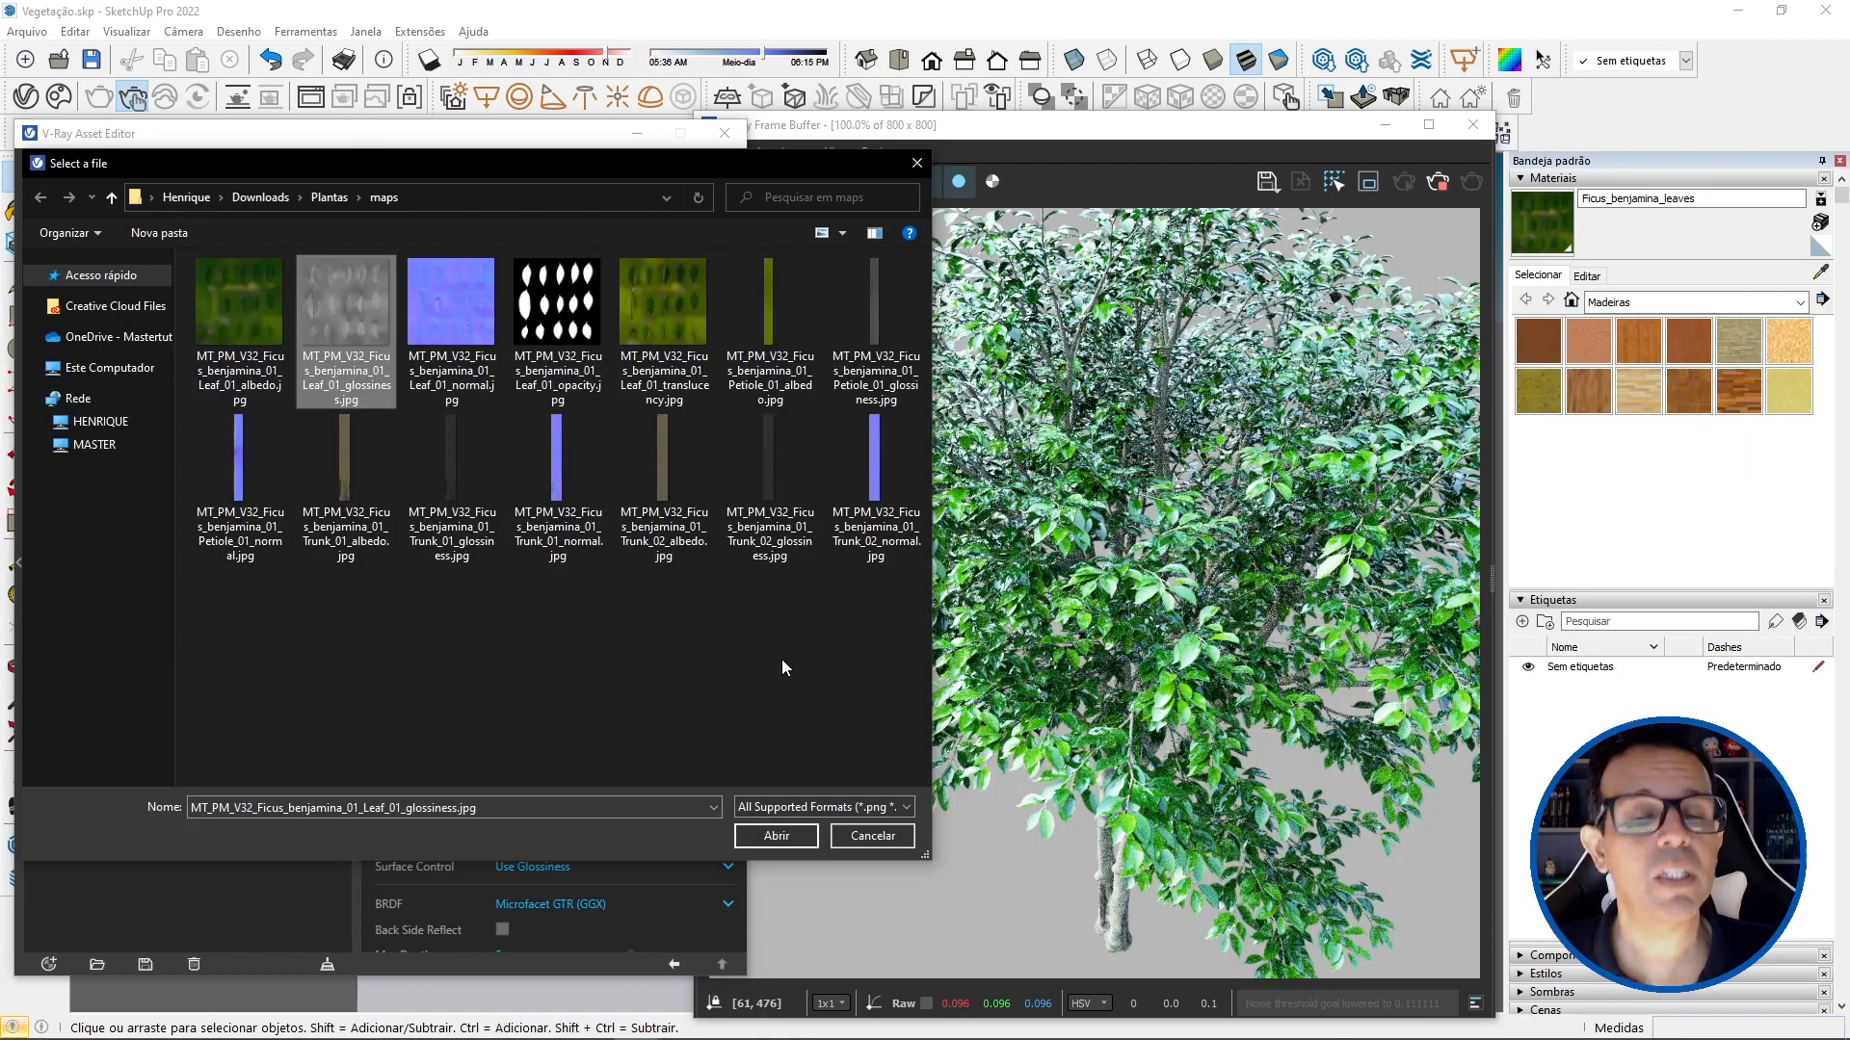
pyautogui.click(805, 834)
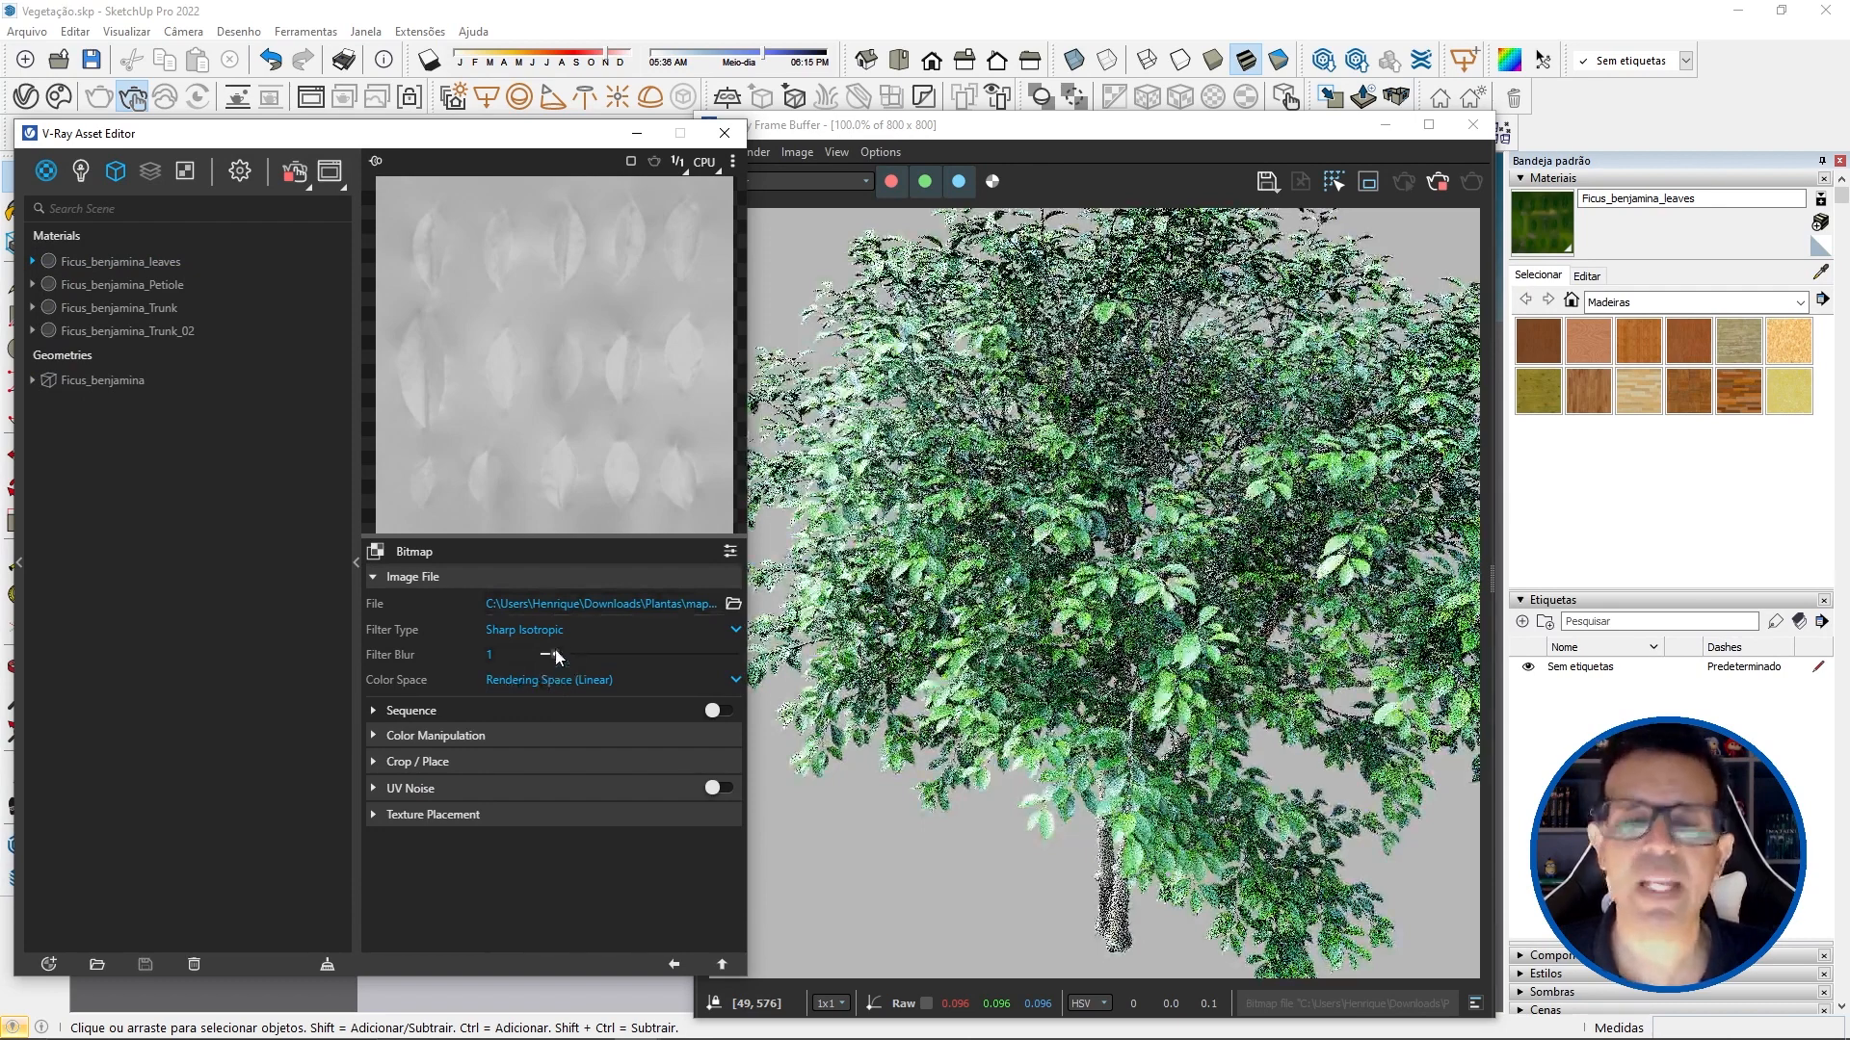
pyautogui.click(674, 966)
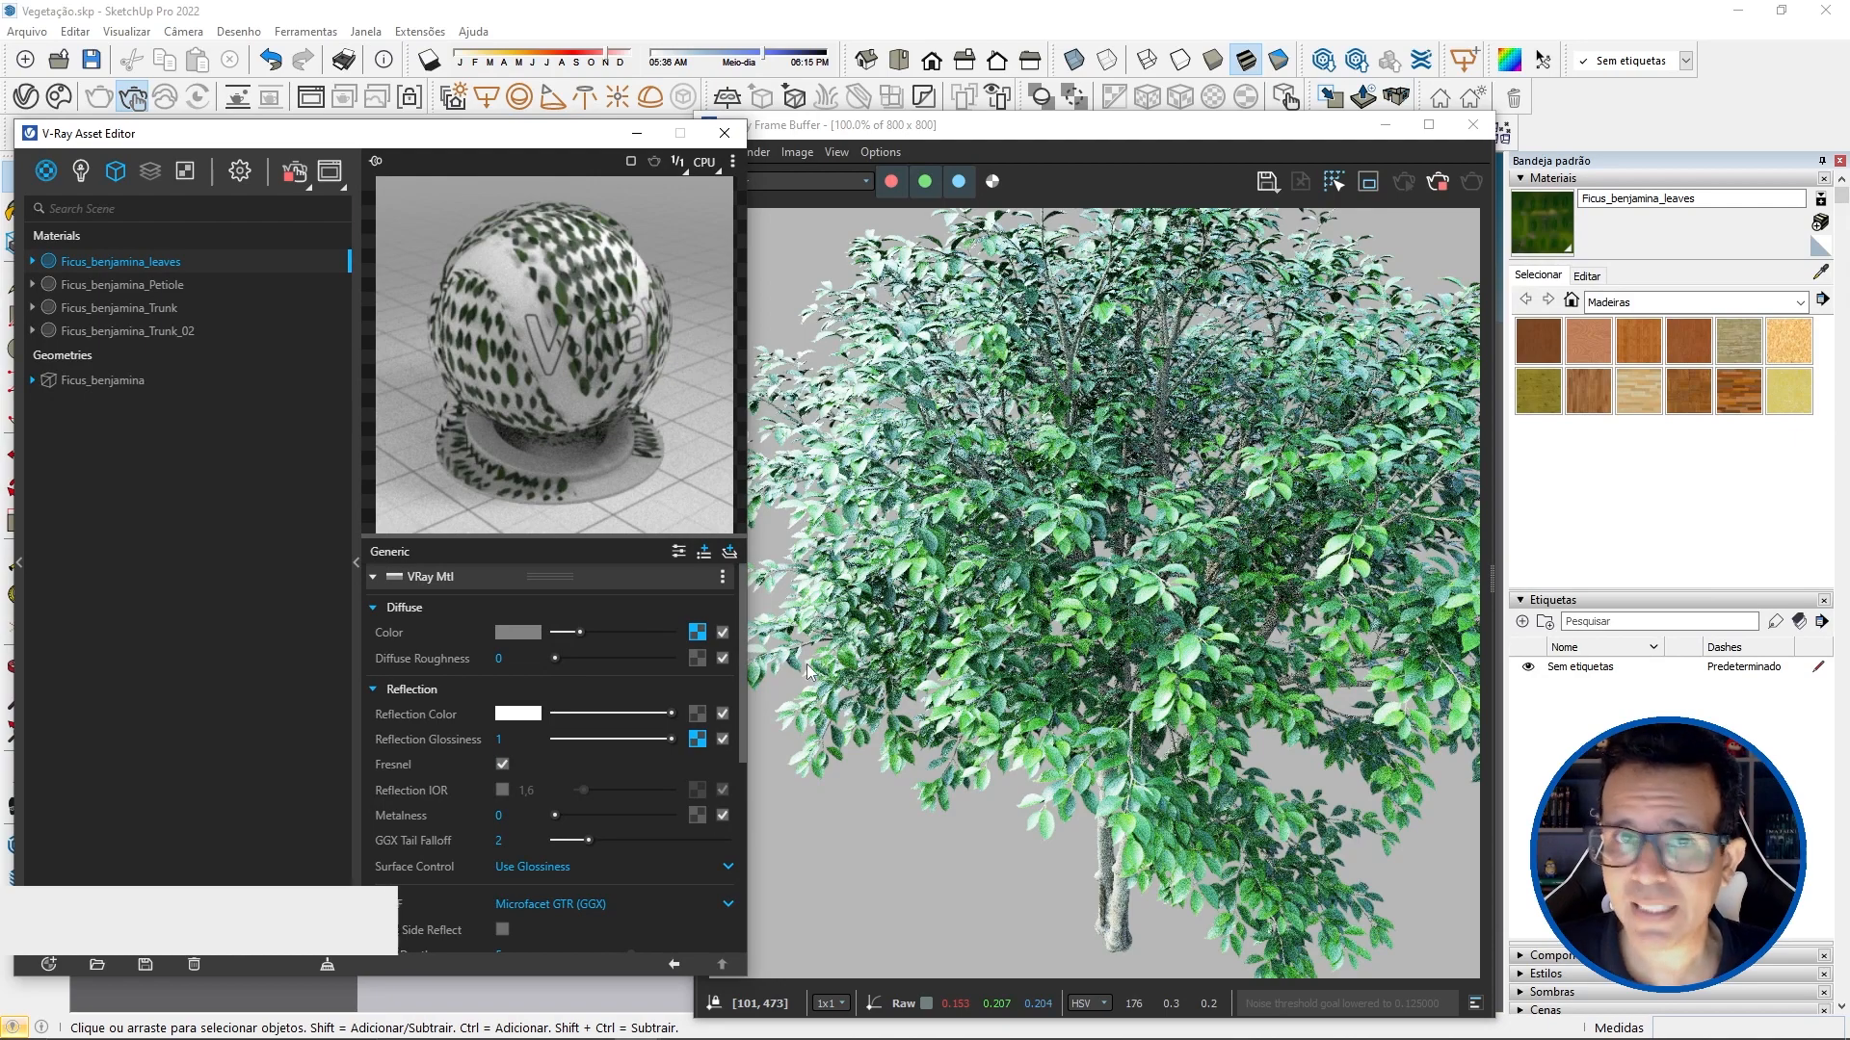
# Step: Set the bump mode of the leaves material to Normal Map and load MT_PM_V32_Ficus_benjamina_01_Leaf_01_normal.jpg as its bitmap
pyautogui.scroll(-3, 528, 715)
pyautogui.scroll(-3, 524, 709)
pyautogui.click(486, 846)
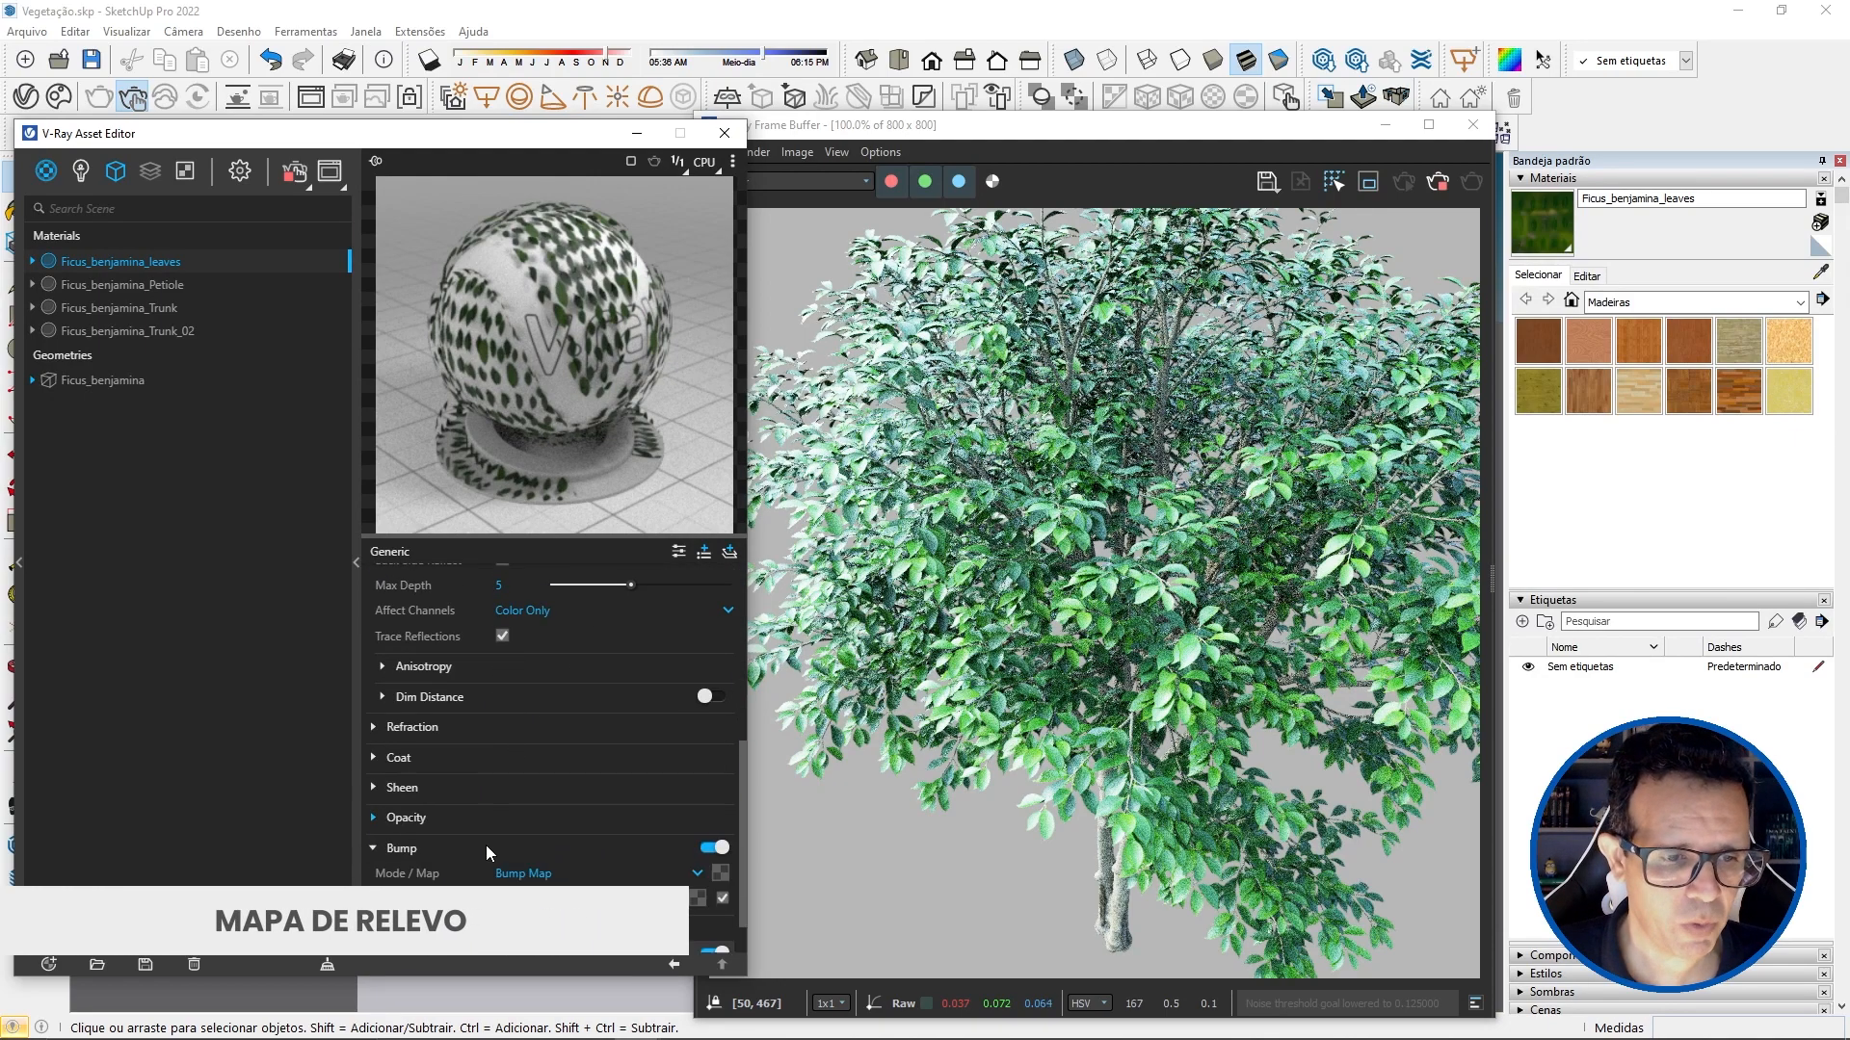
pyautogui.click(529, 875)
pyautogui.click(564, 927)
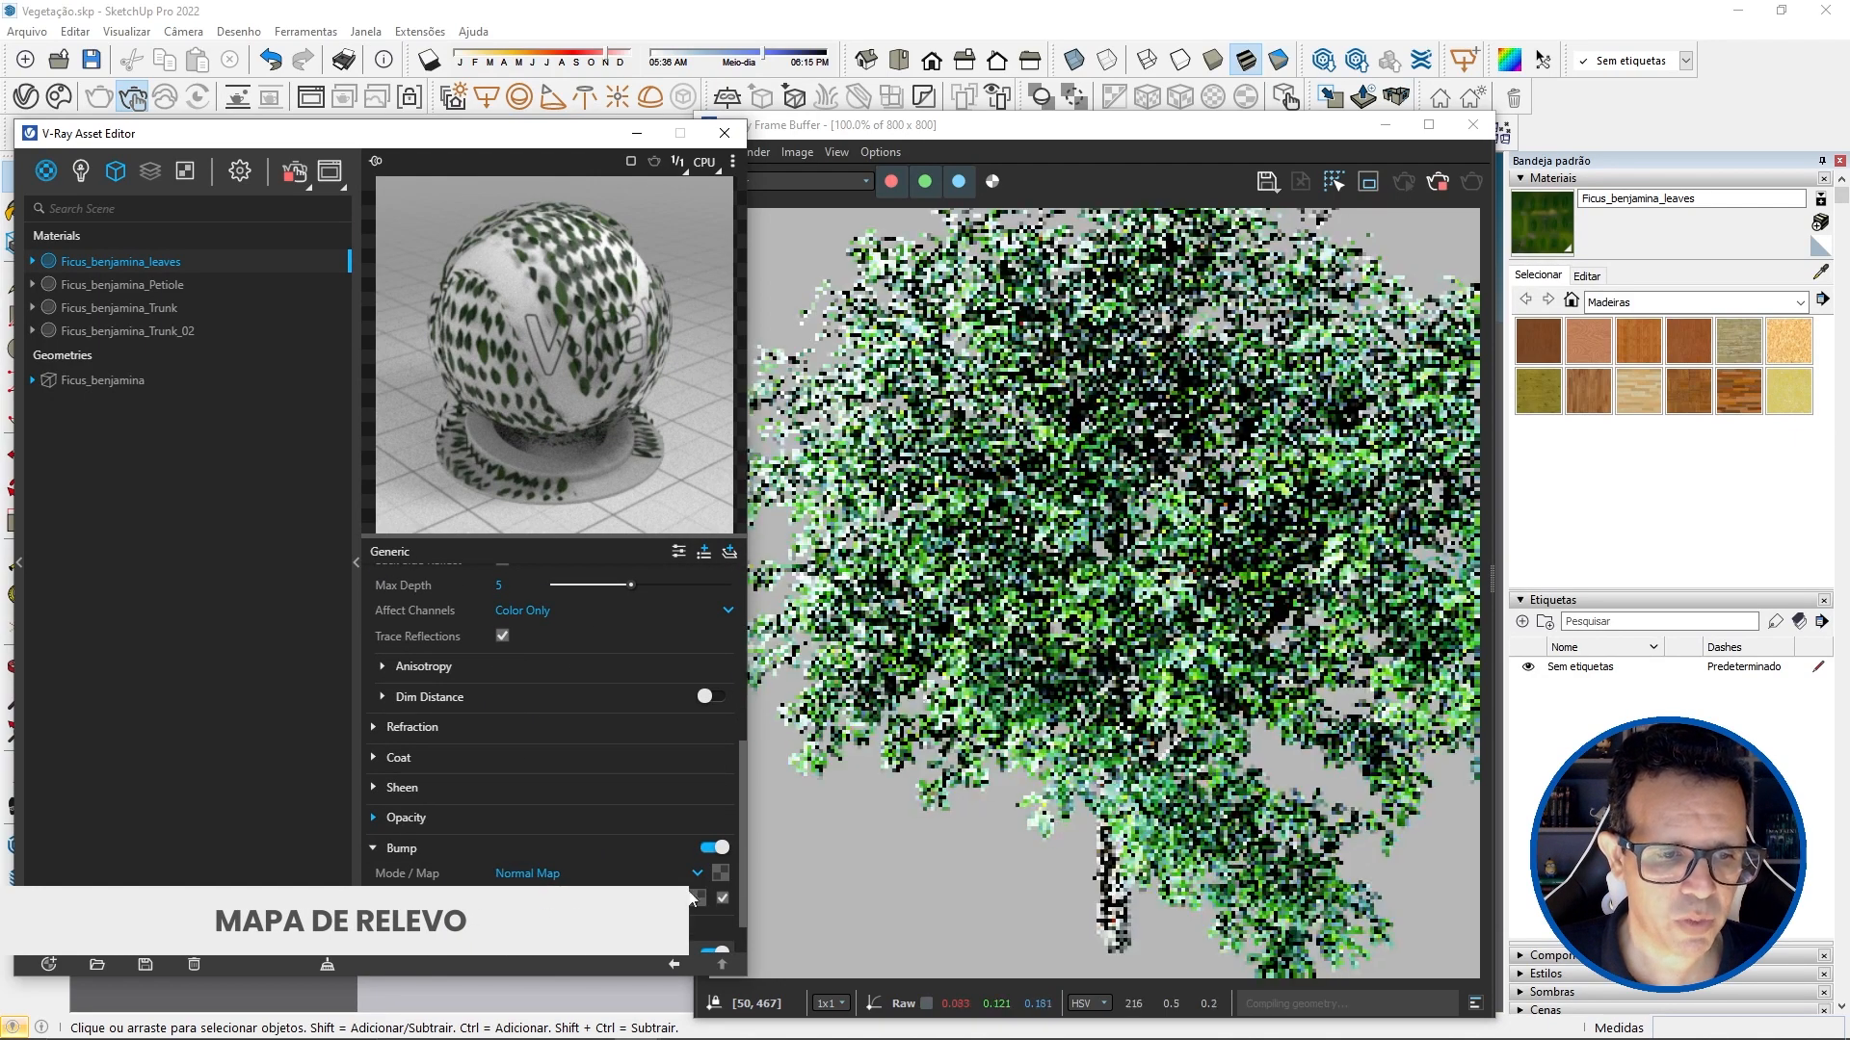
pyautogui.click(721, 876)
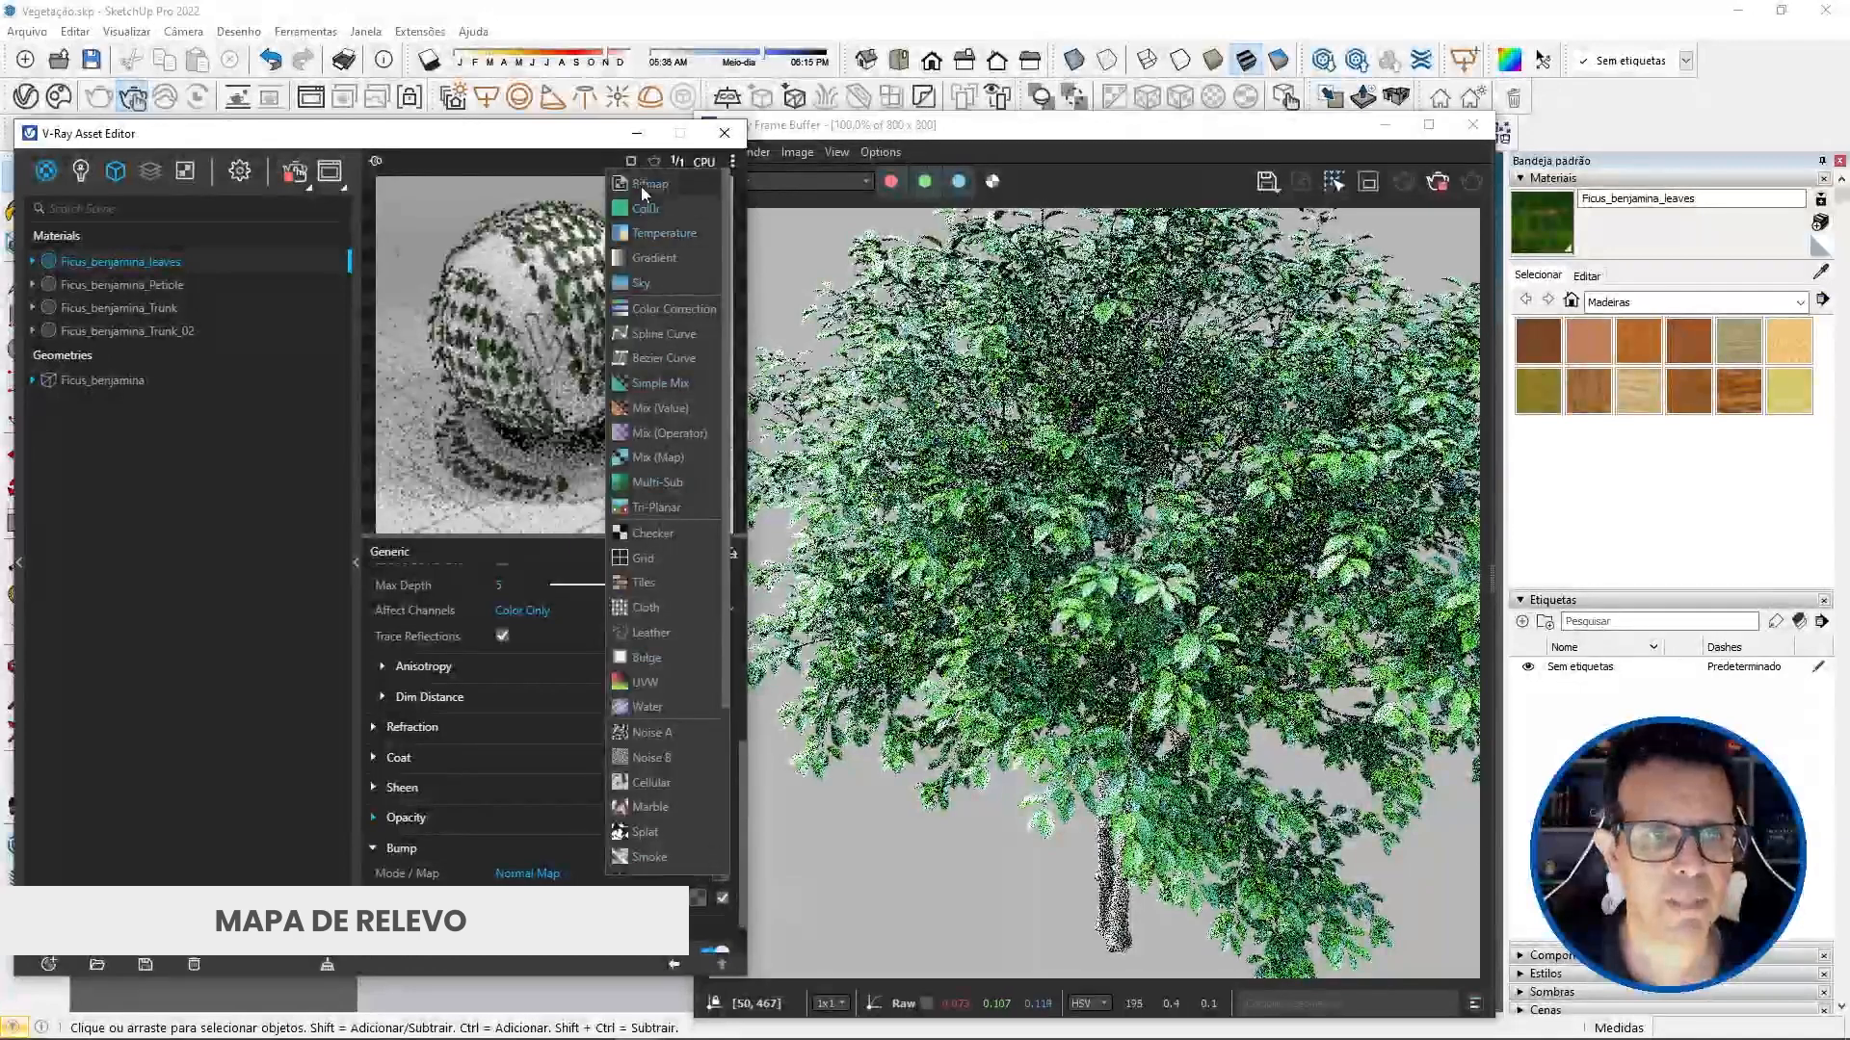
pyautogui.click(643, 179)
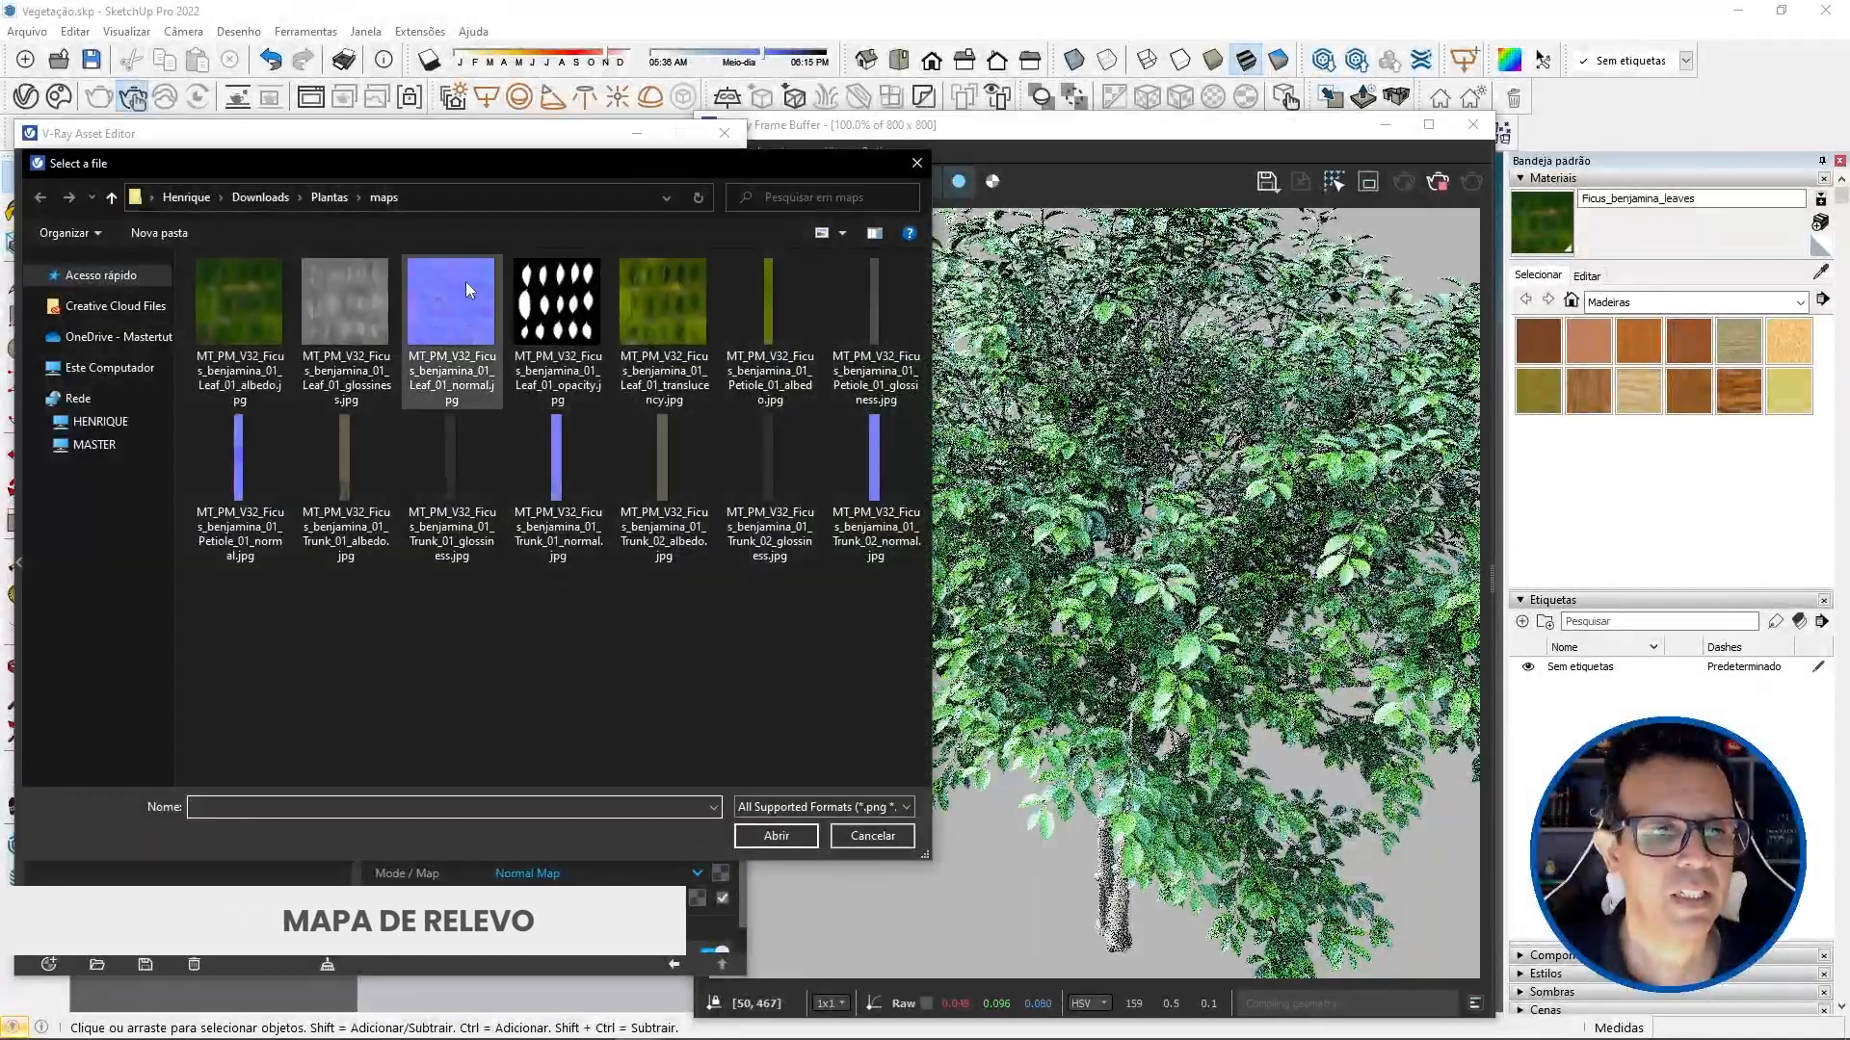
pyautogui.click(461, 283)
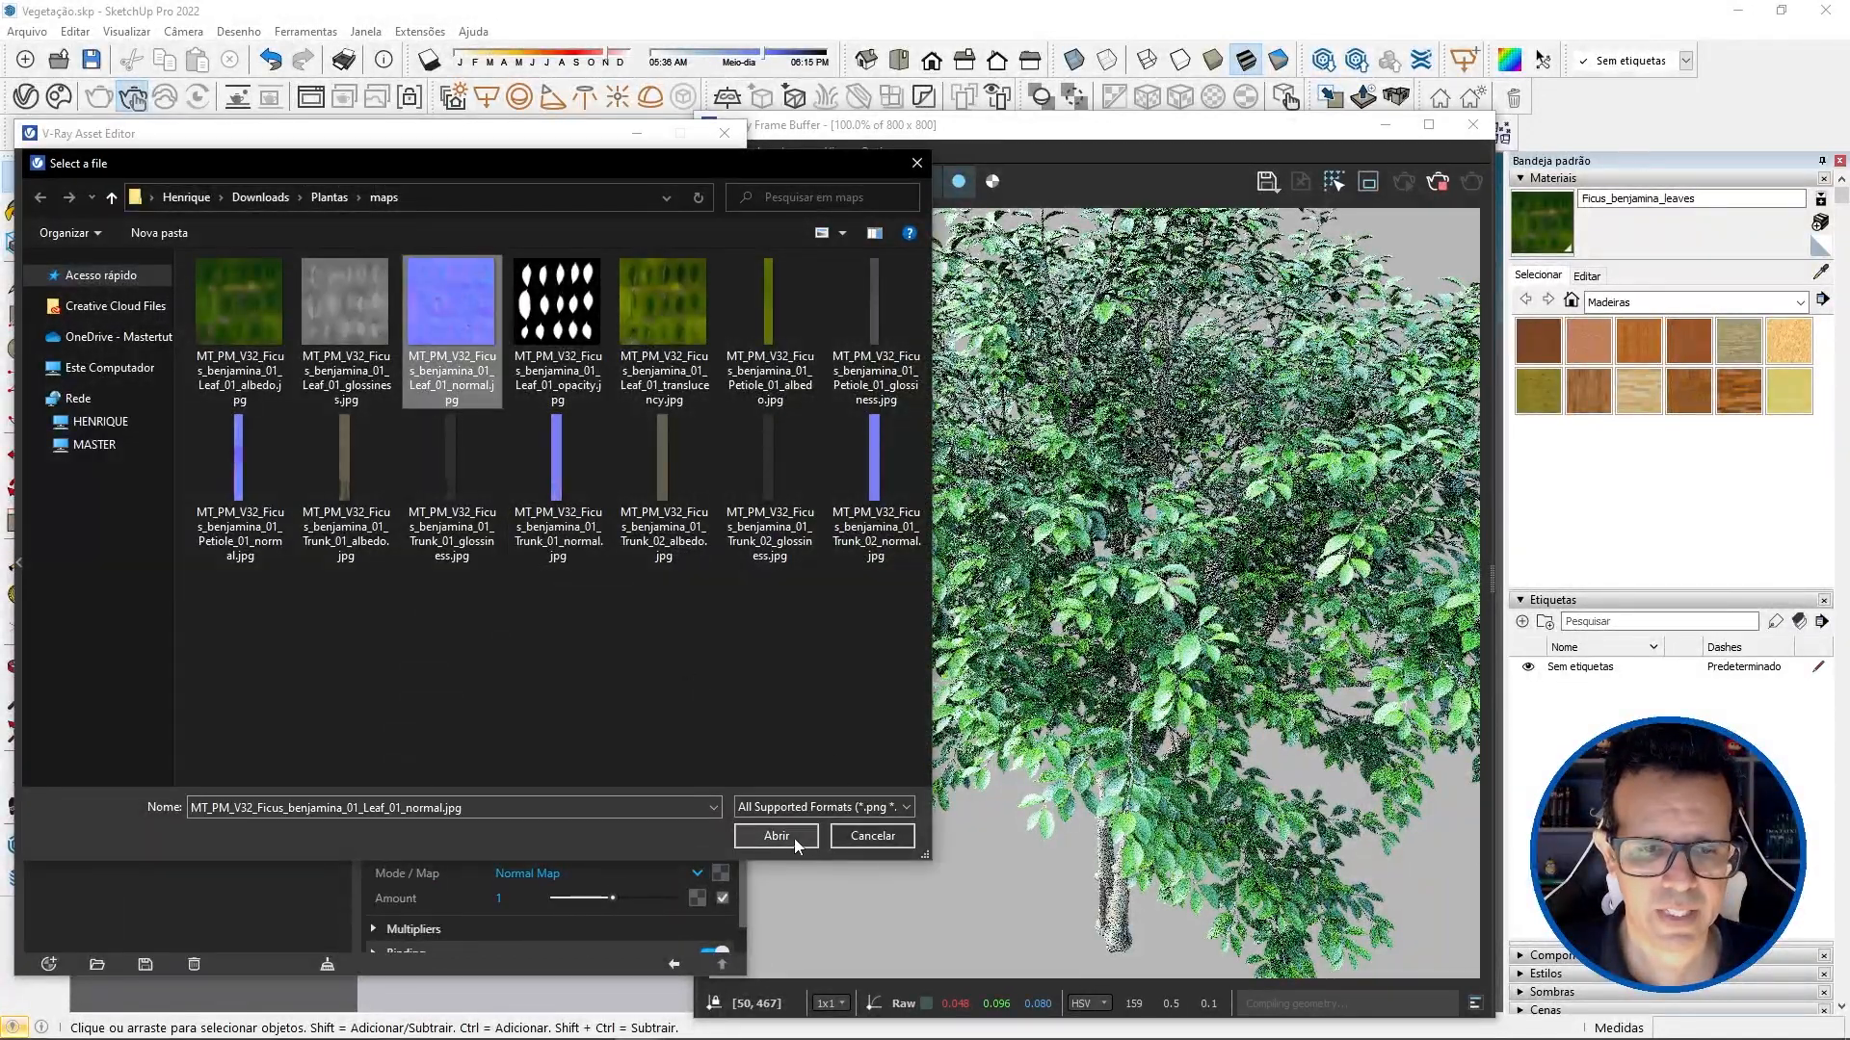
pyautogui.click(792, 837)
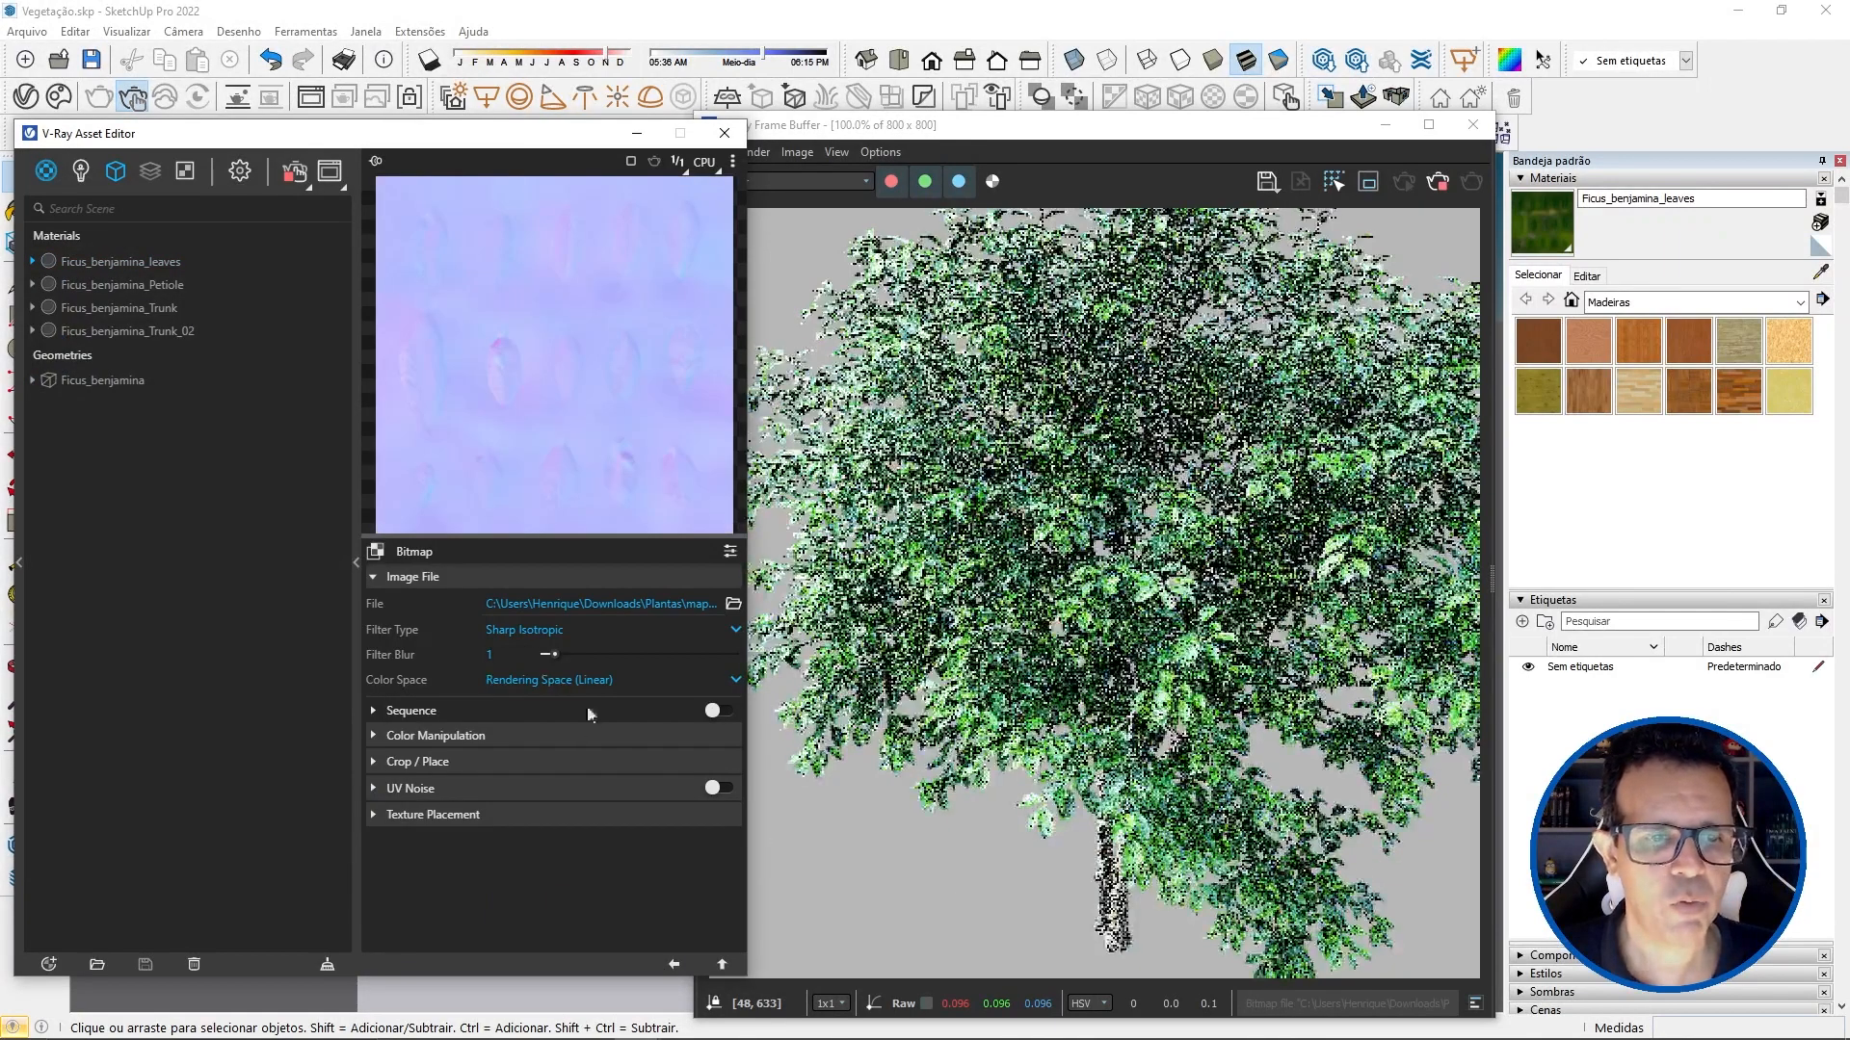
pyautogui.click(673, 964)
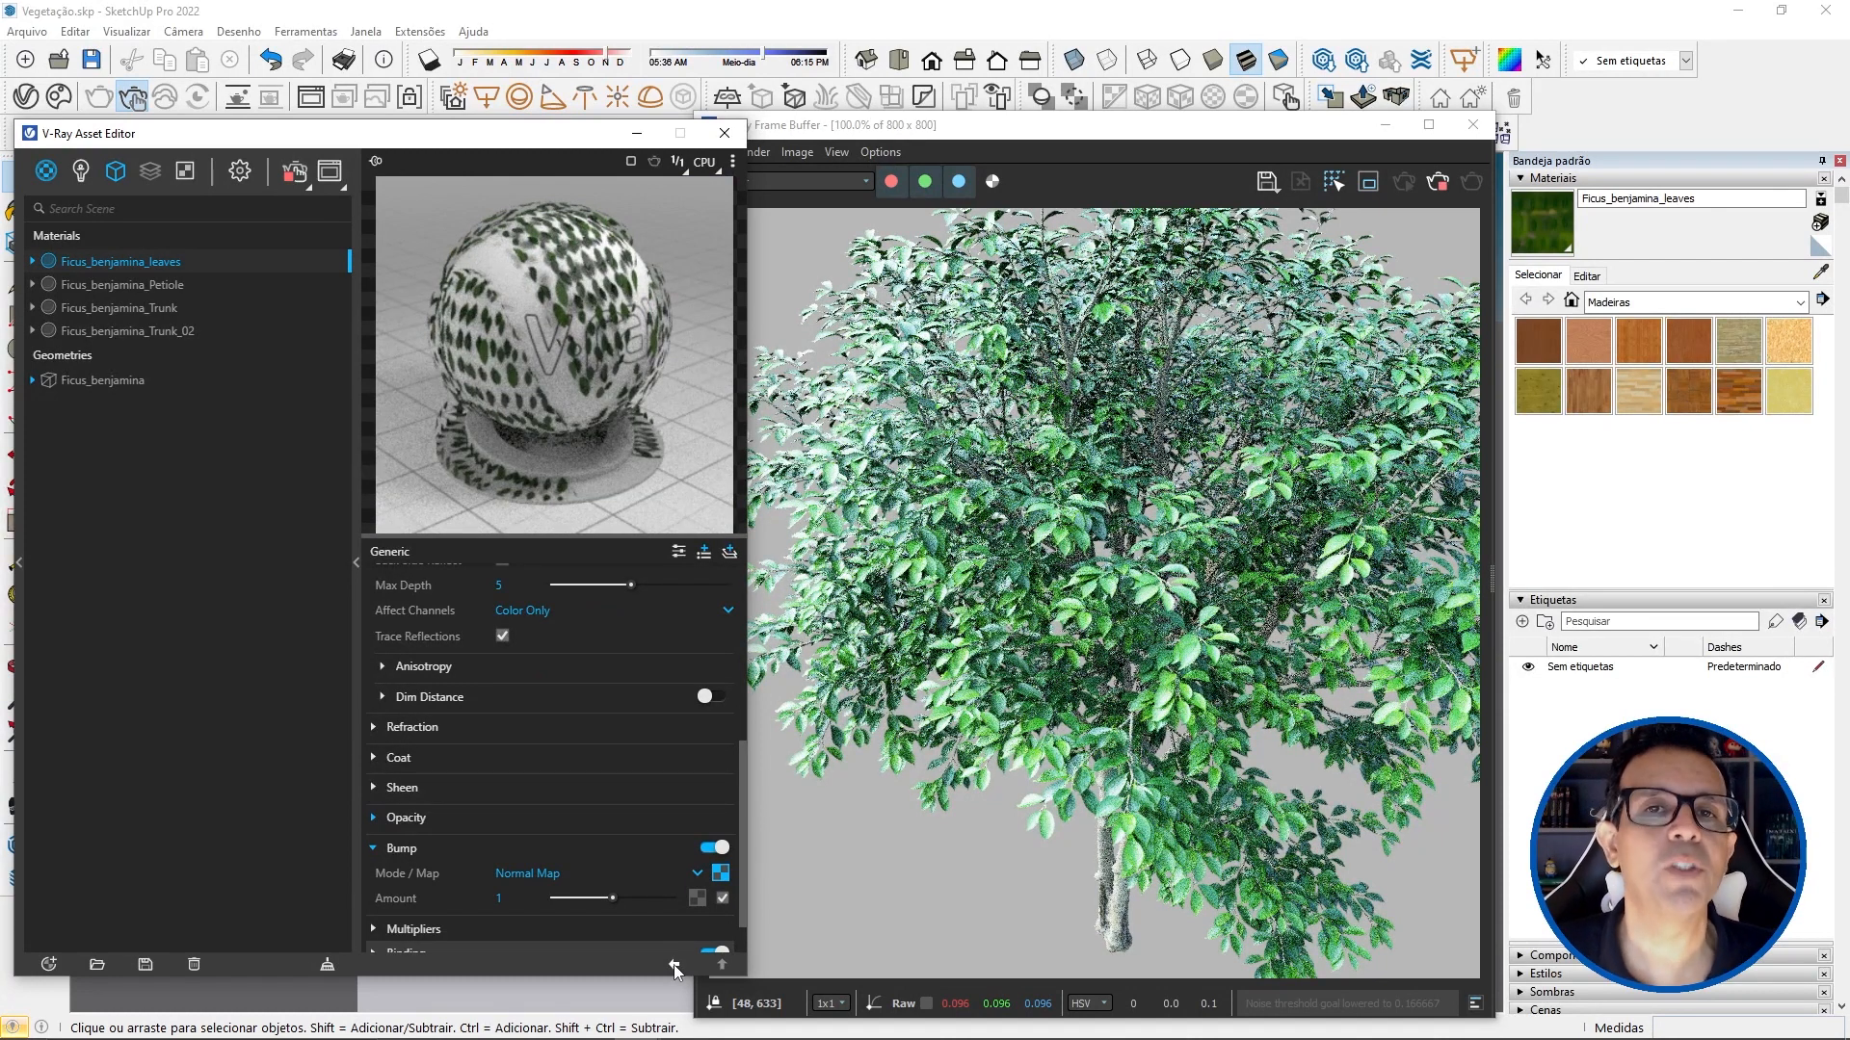
# Step: Enable Thin-Walled in the refraction settings of the leaves material and set its Translucency to SSS
pyautogui.click(673, 963)
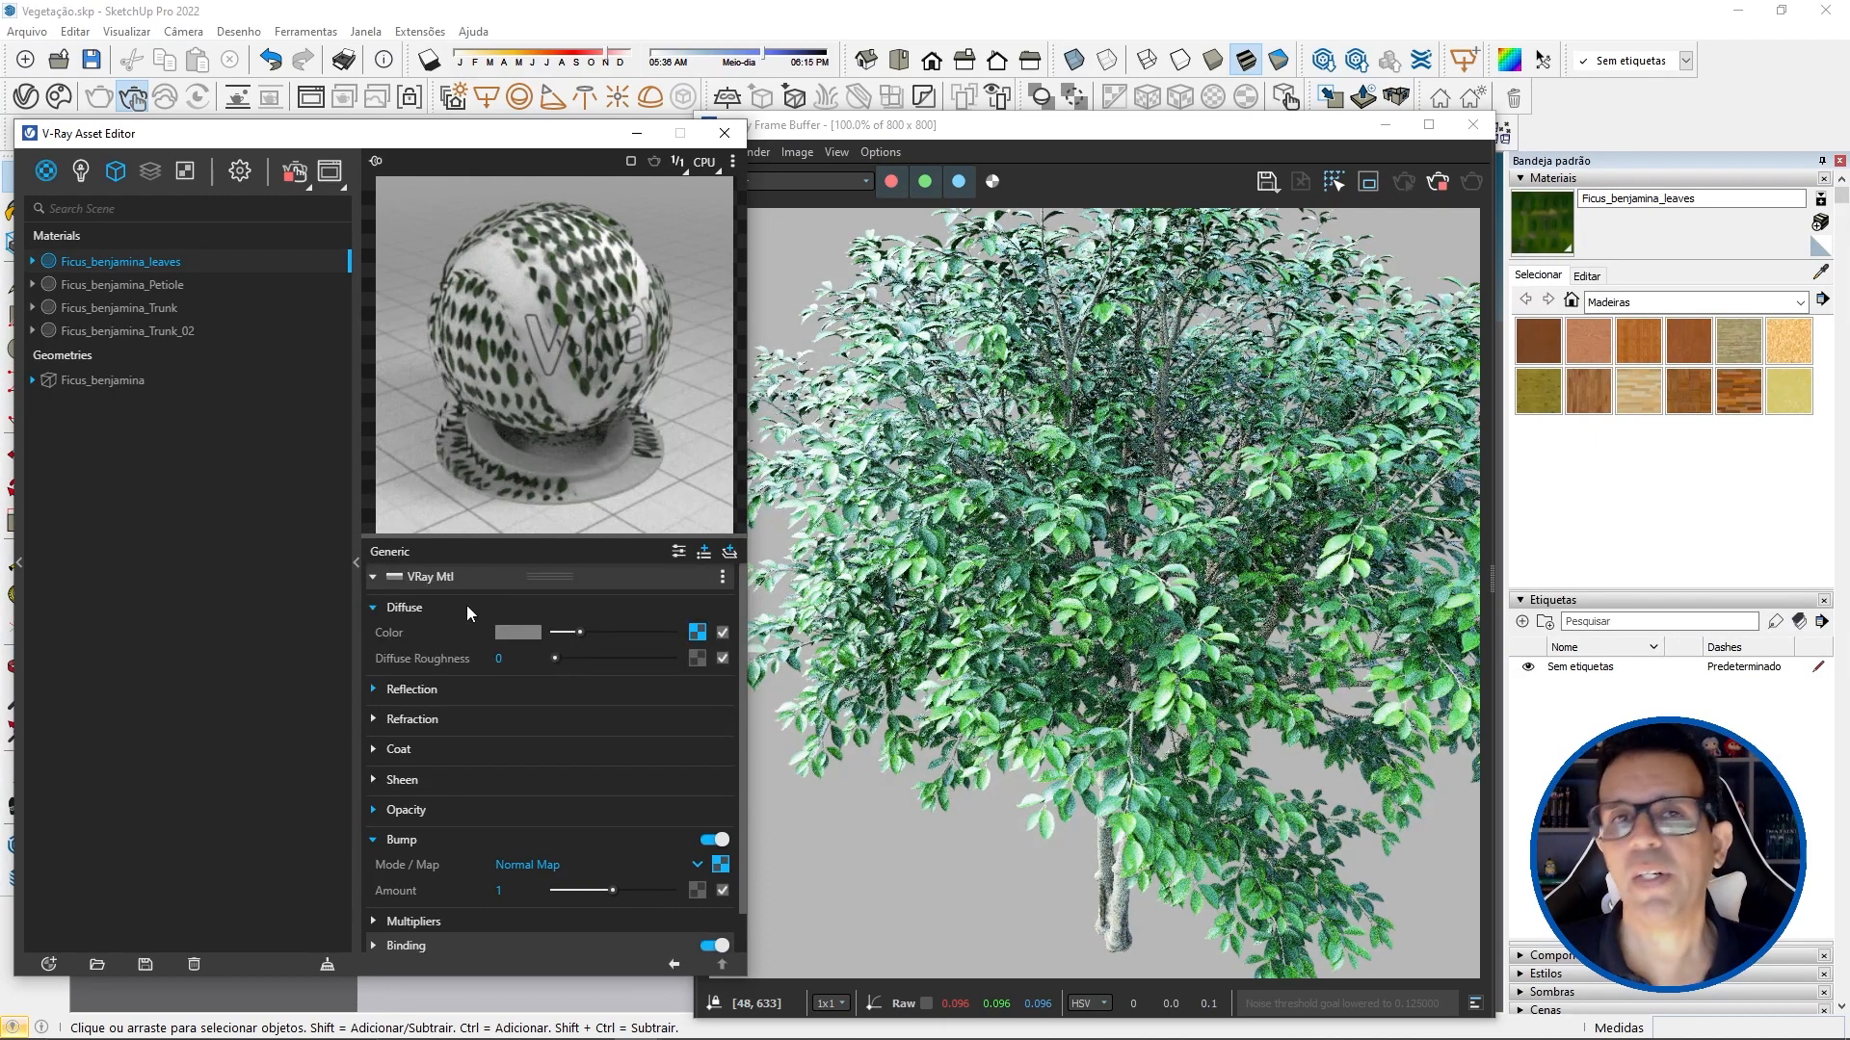
pyautogui.click(466, 606)
pyautogui.click(440, 790)
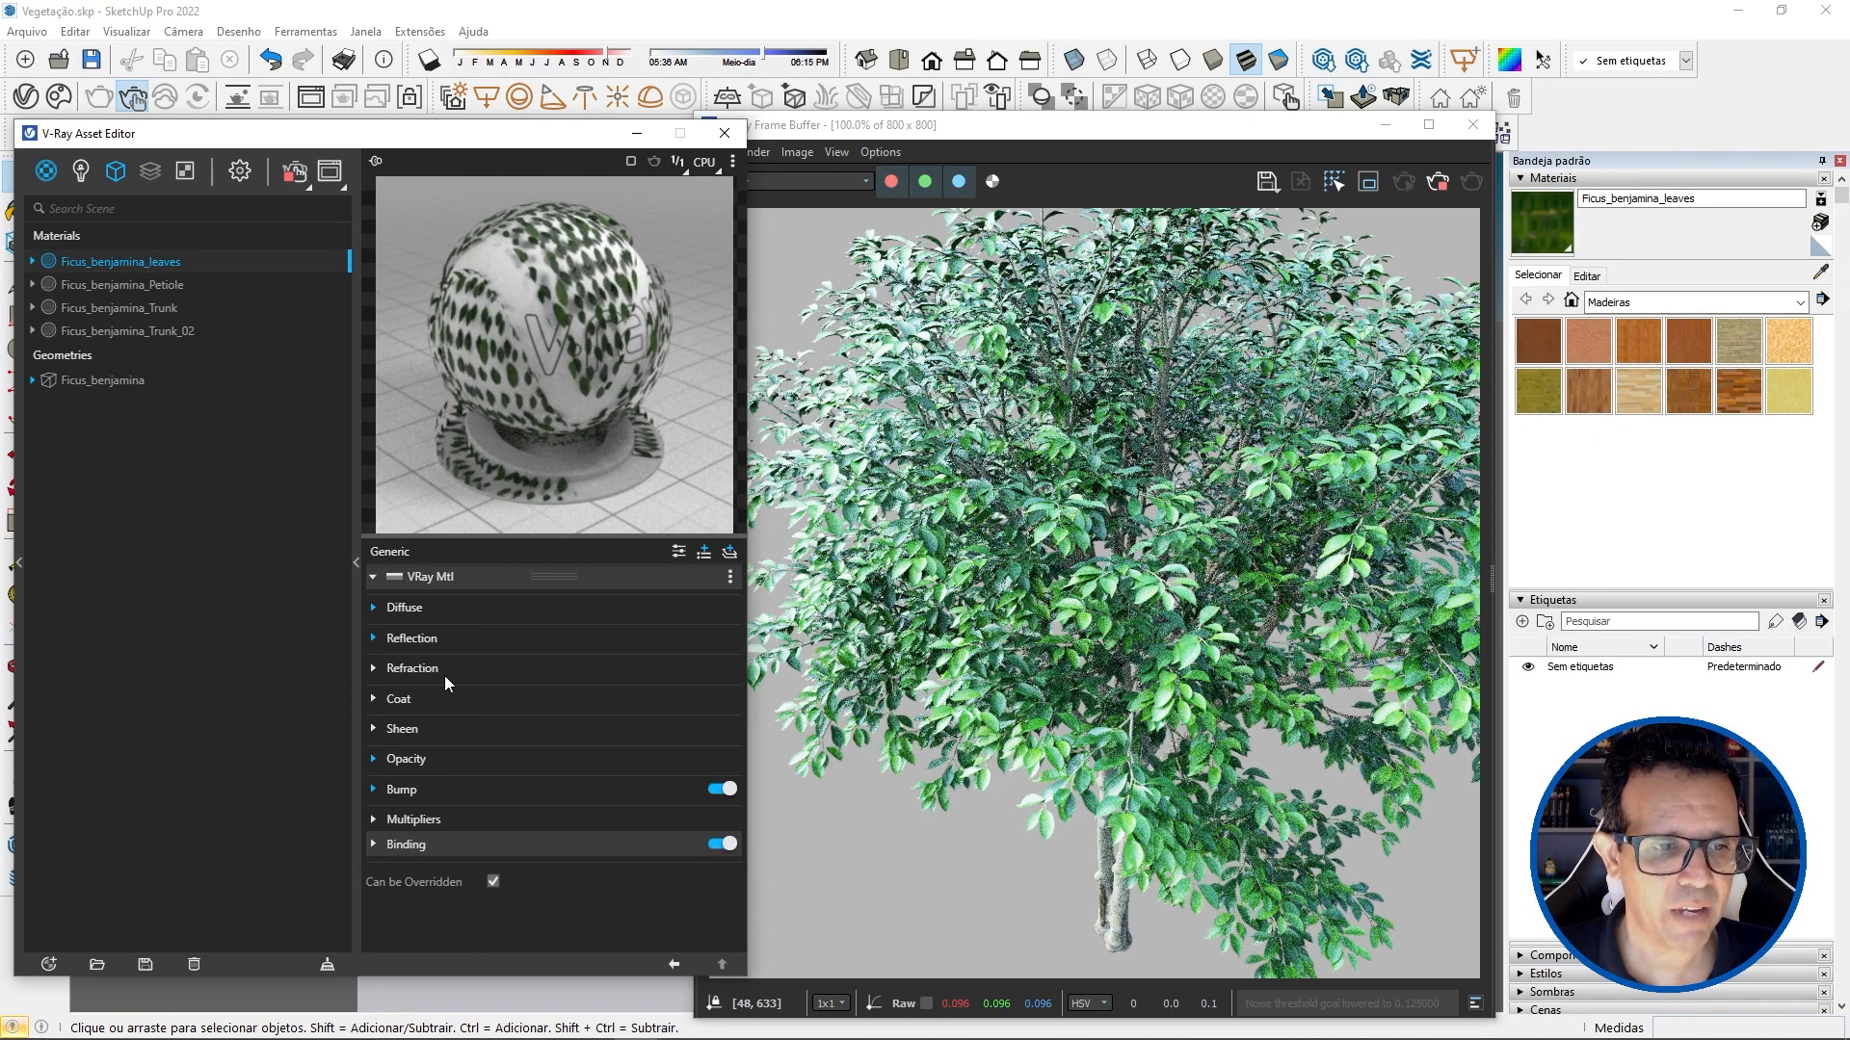
pyautogui.click(446, 668)
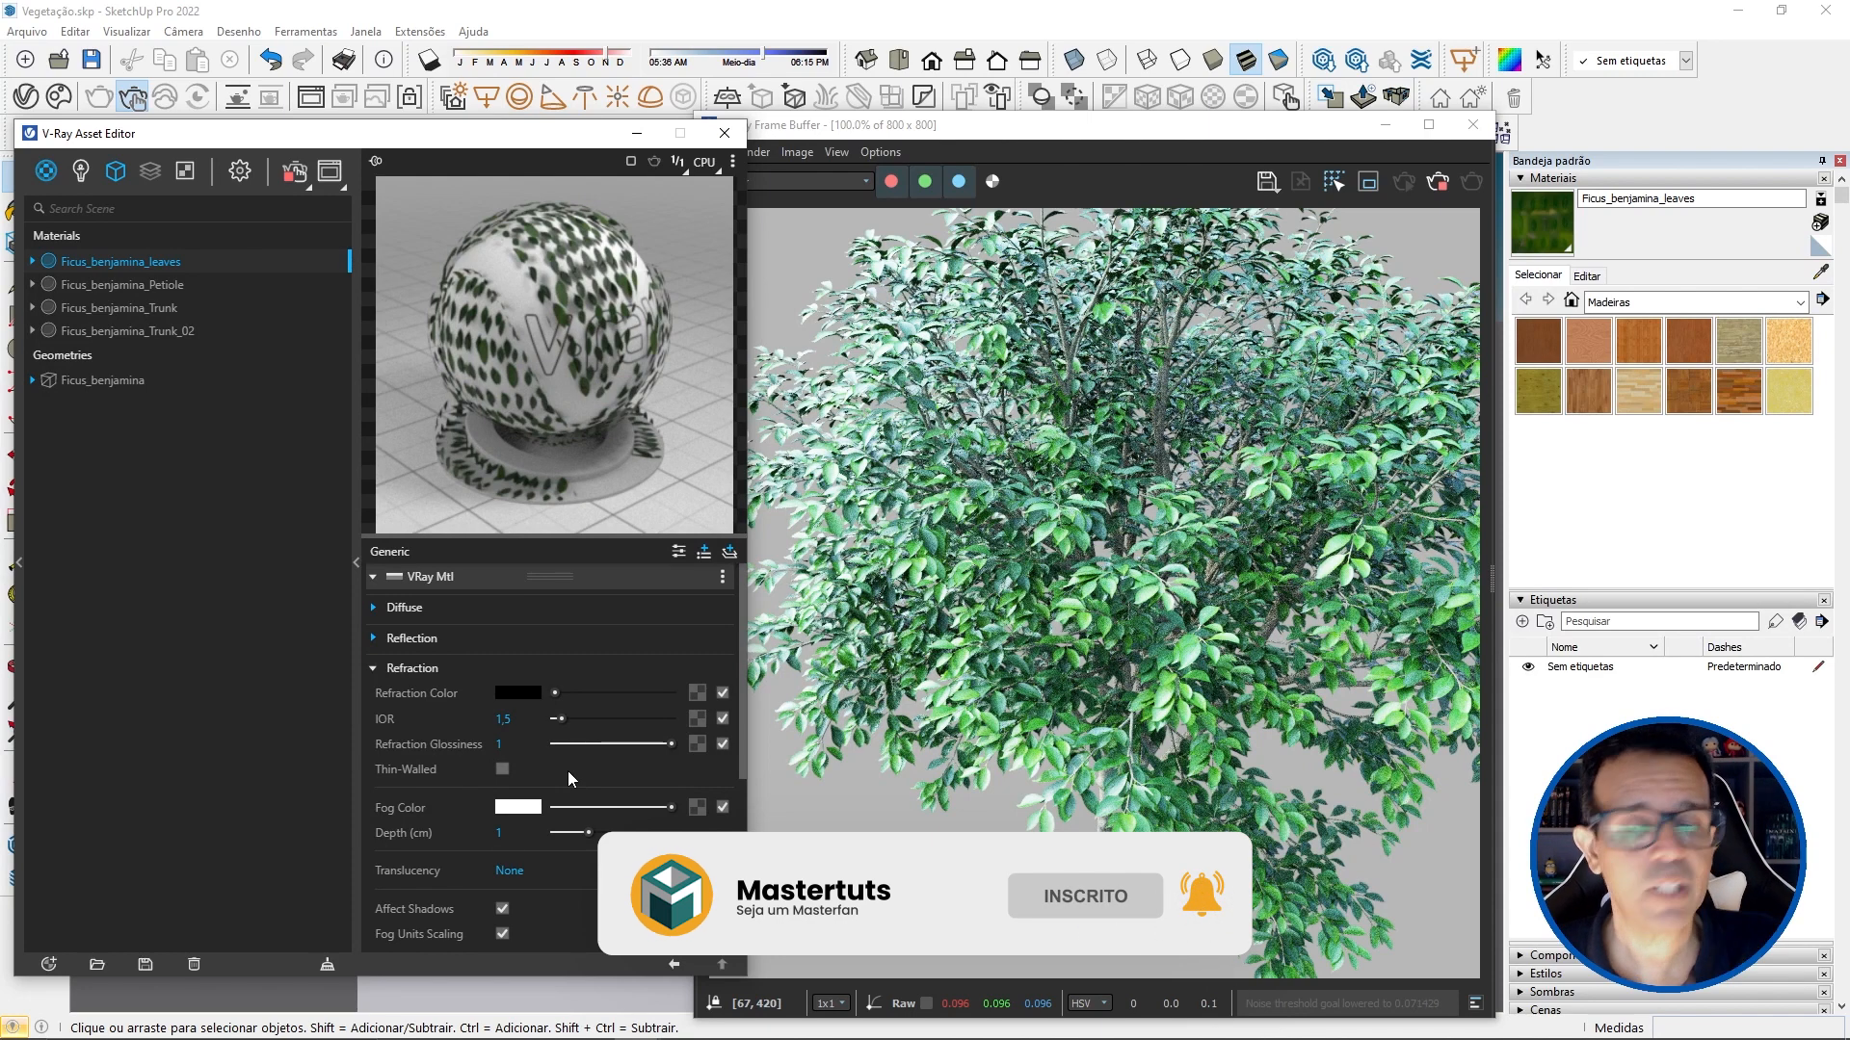
pyautogui.click(500, 768)
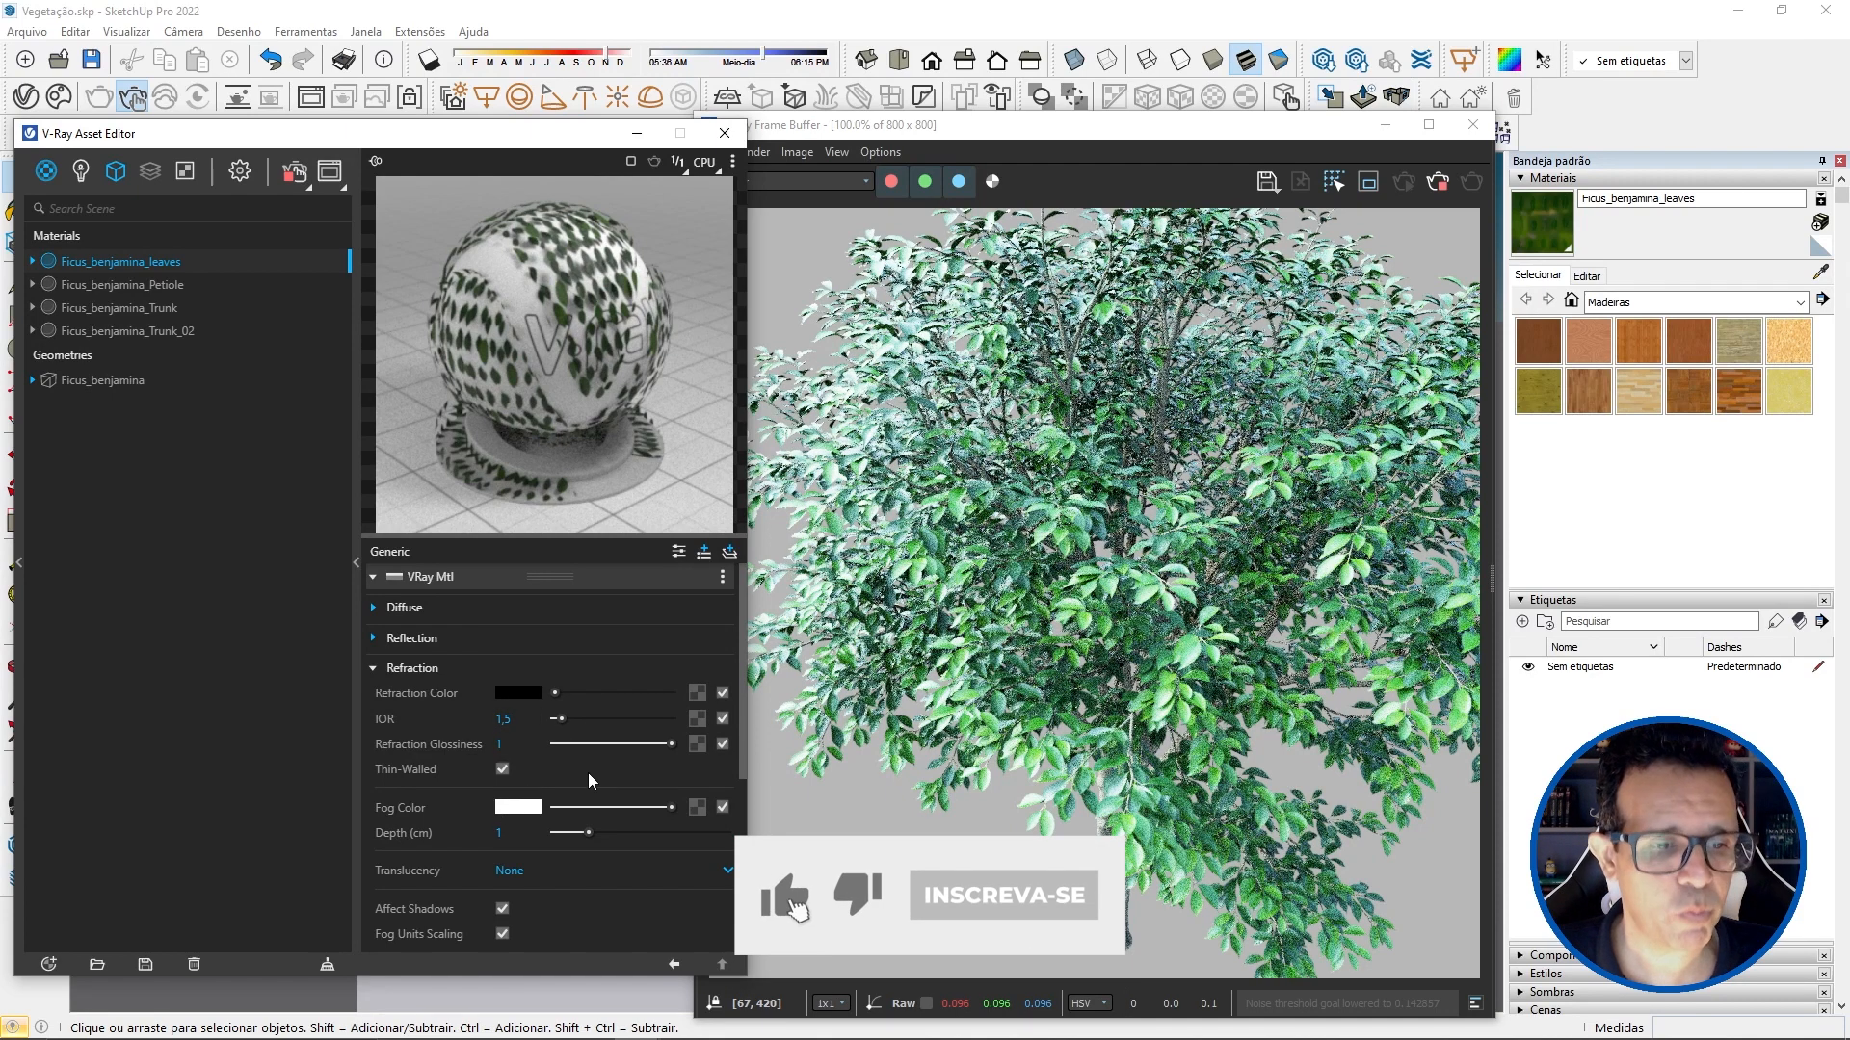
pyautogui.scroll(-4, 587, 773)
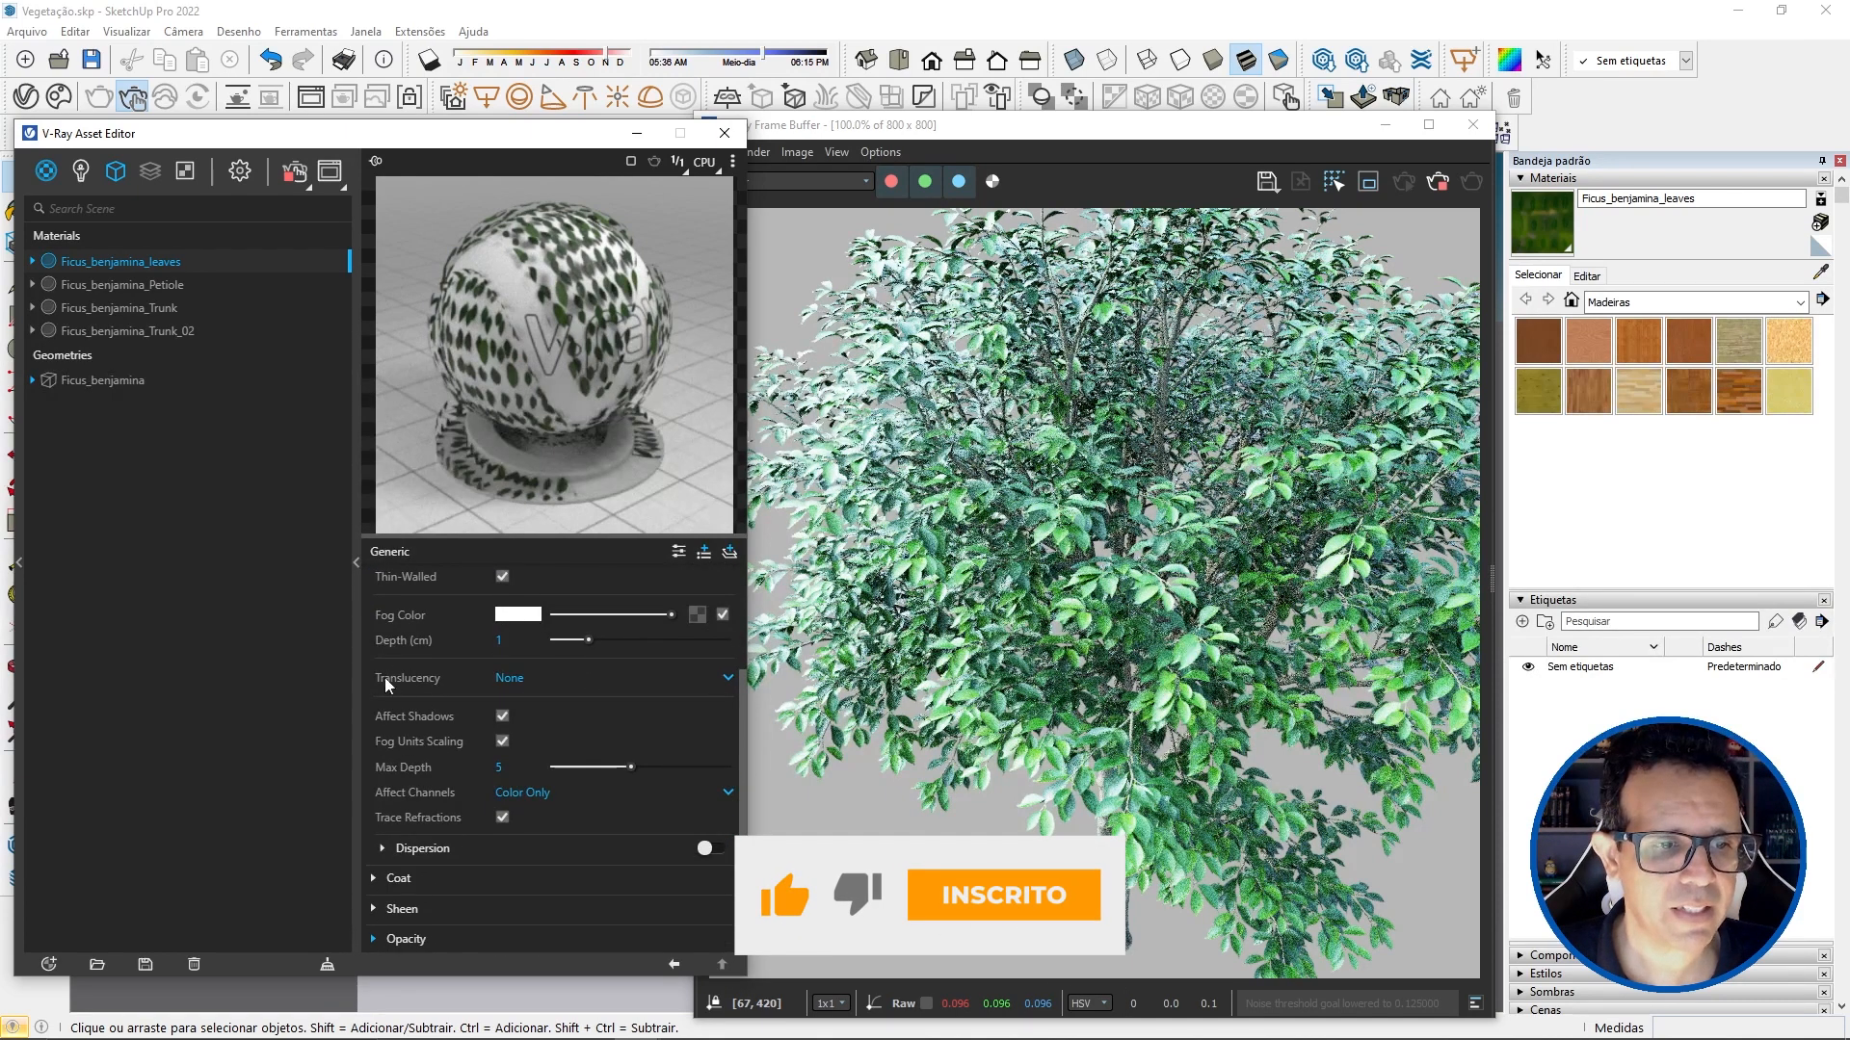
pyautogui.click(511, 678)
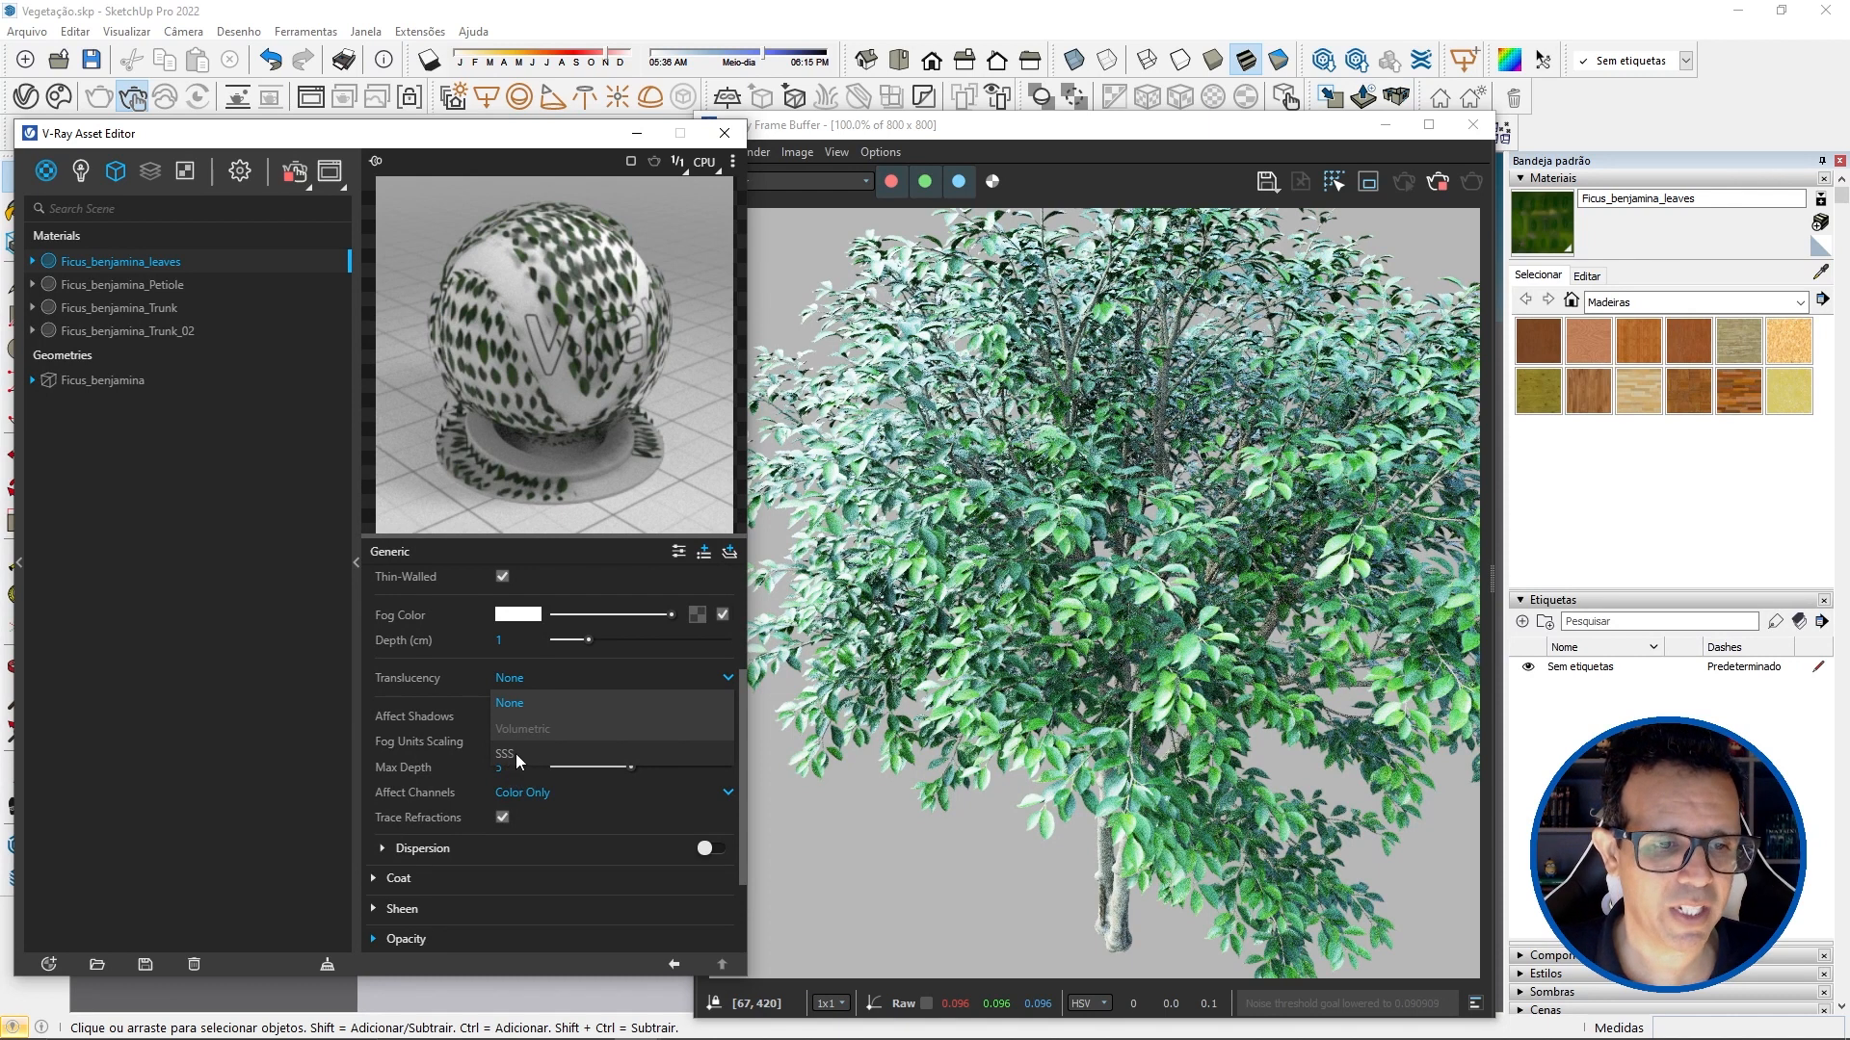
pyautogui.click(516, 755)
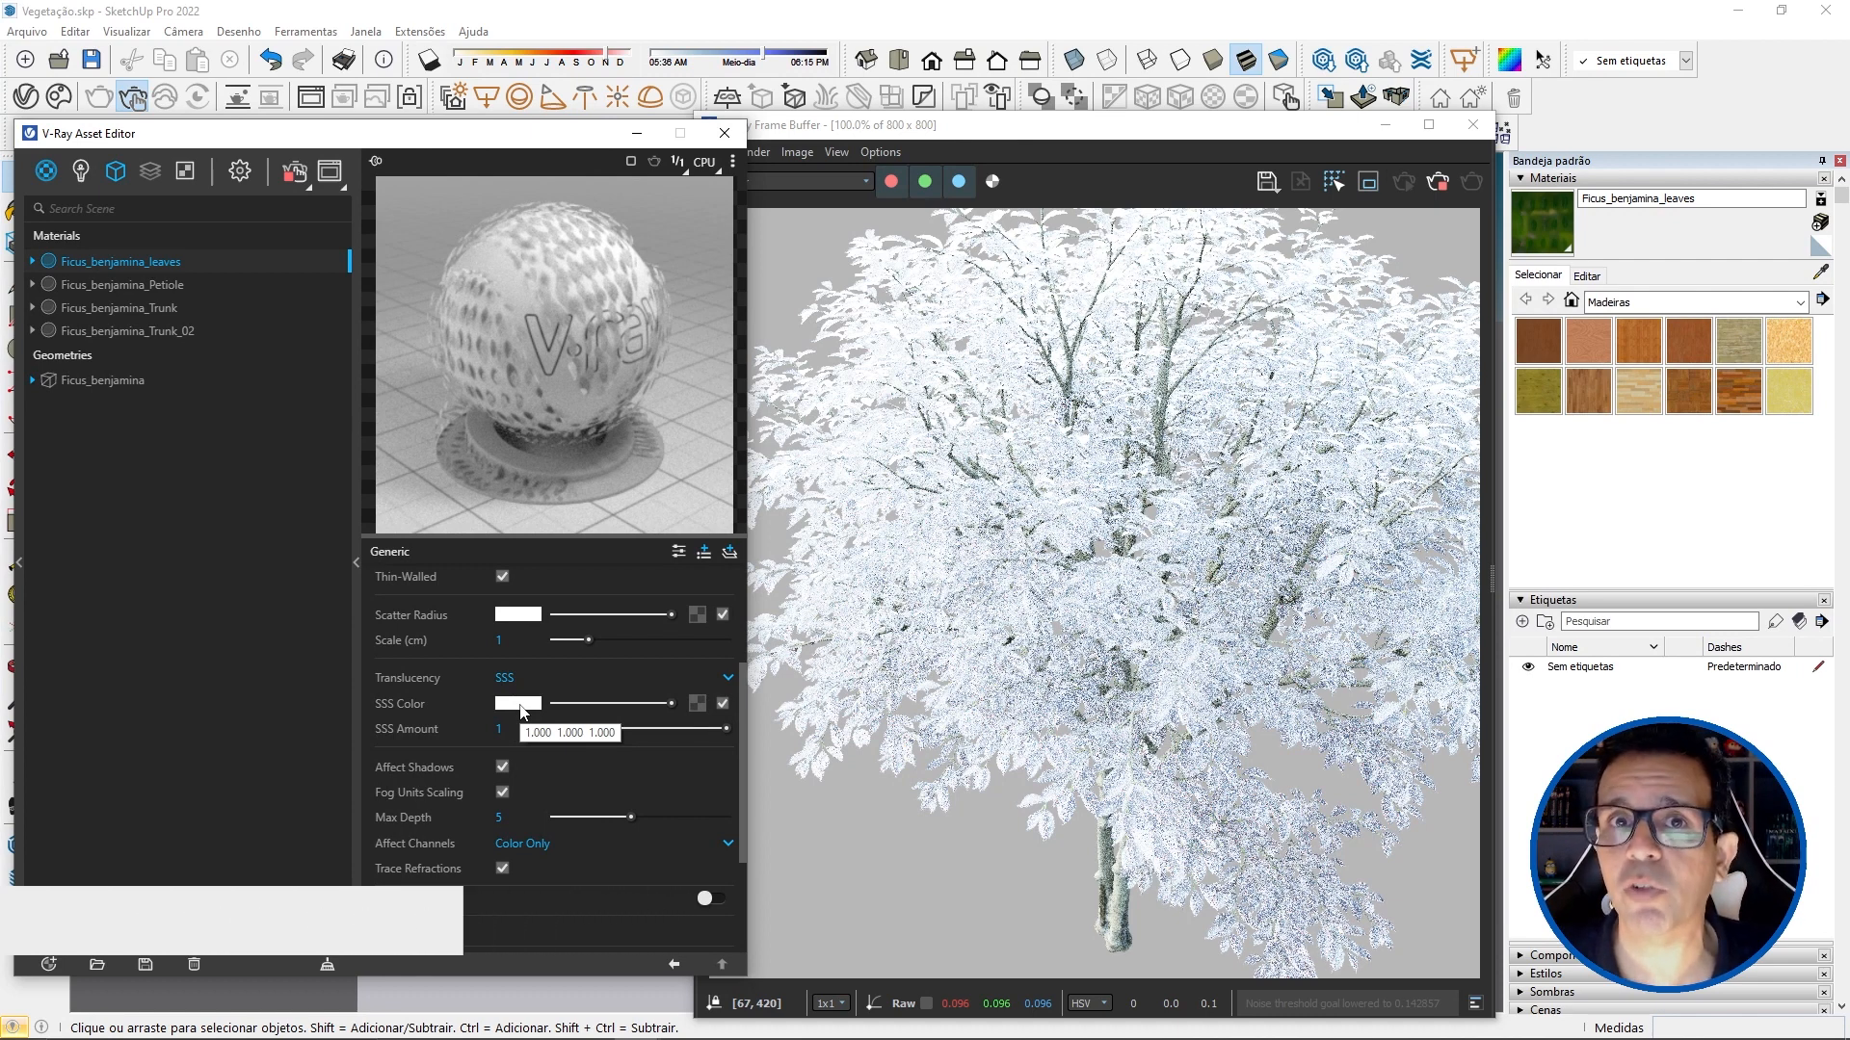
# Step: Set the SSS Color to a yellow-green with a hue of about 0.2 and reduce the SSS Amount to 0.37
pyautogui.click(524, 705)
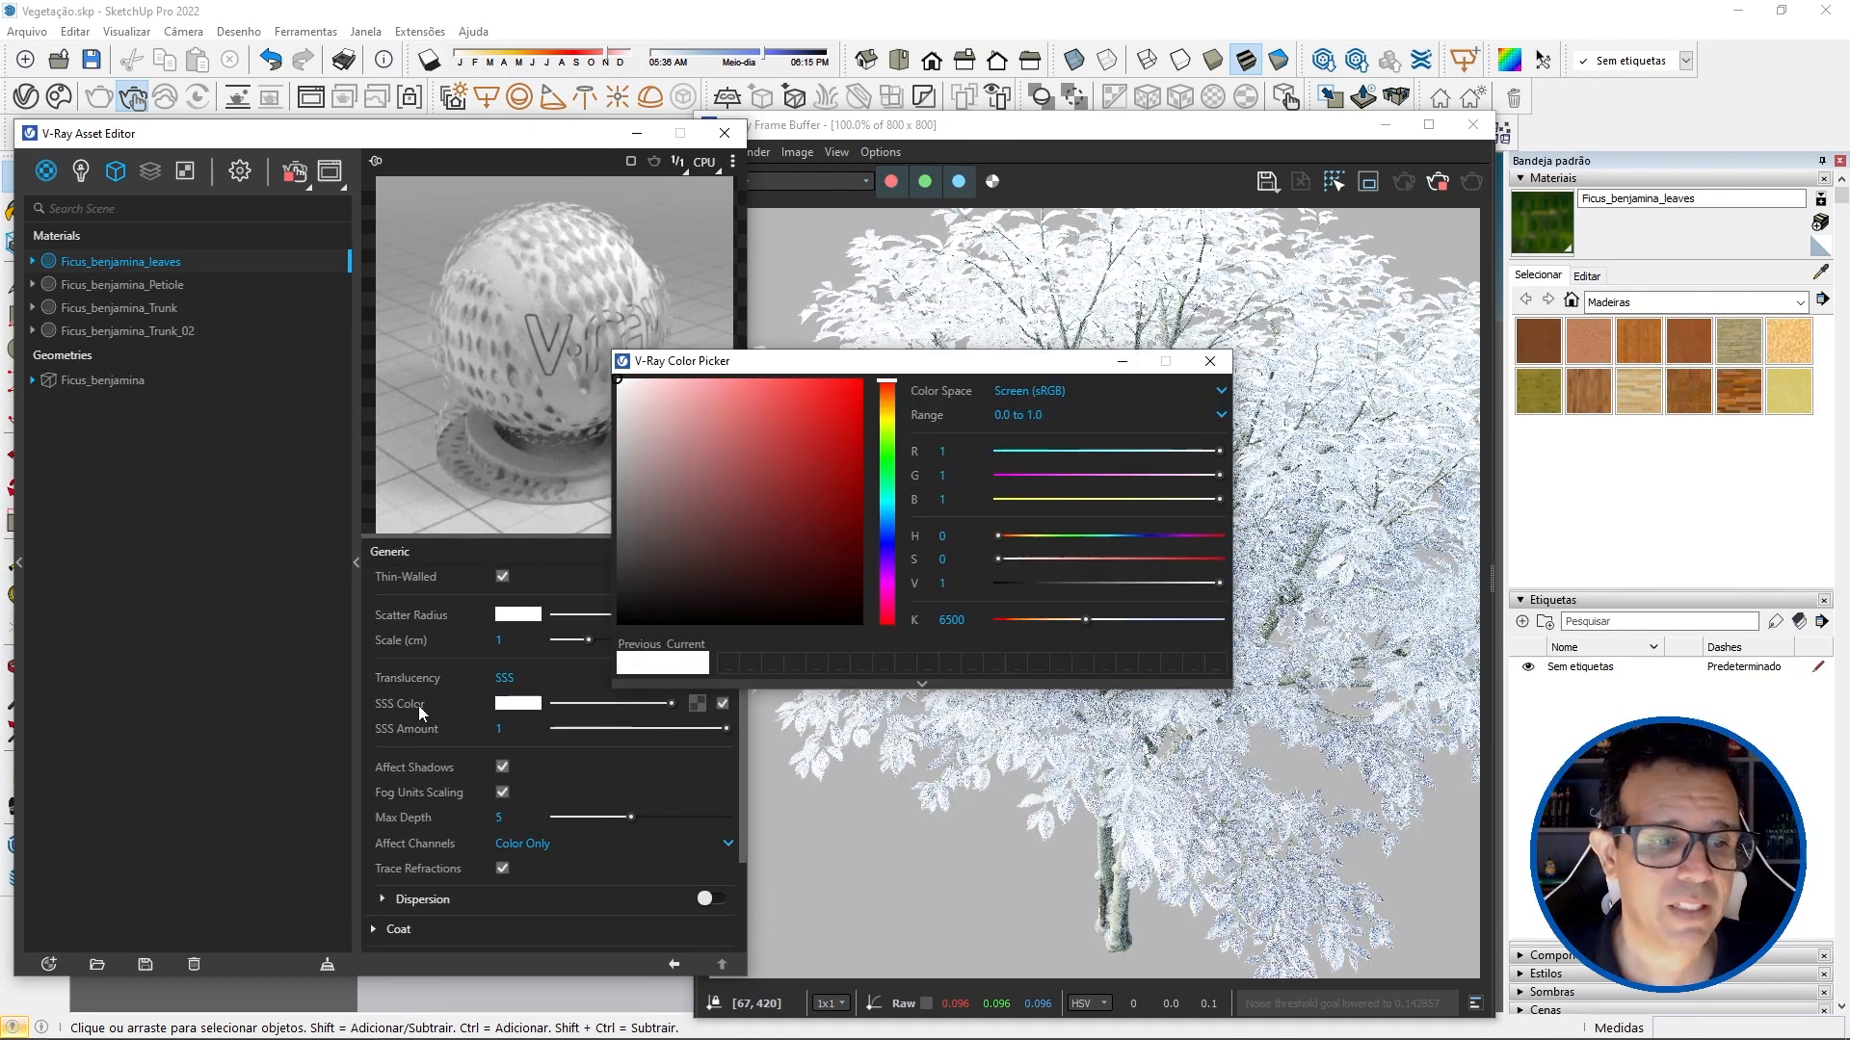
pyautogui.click(888, 453)
pyautogui.moveTo(800, 479); pyautogui.dragTo(811, 419)
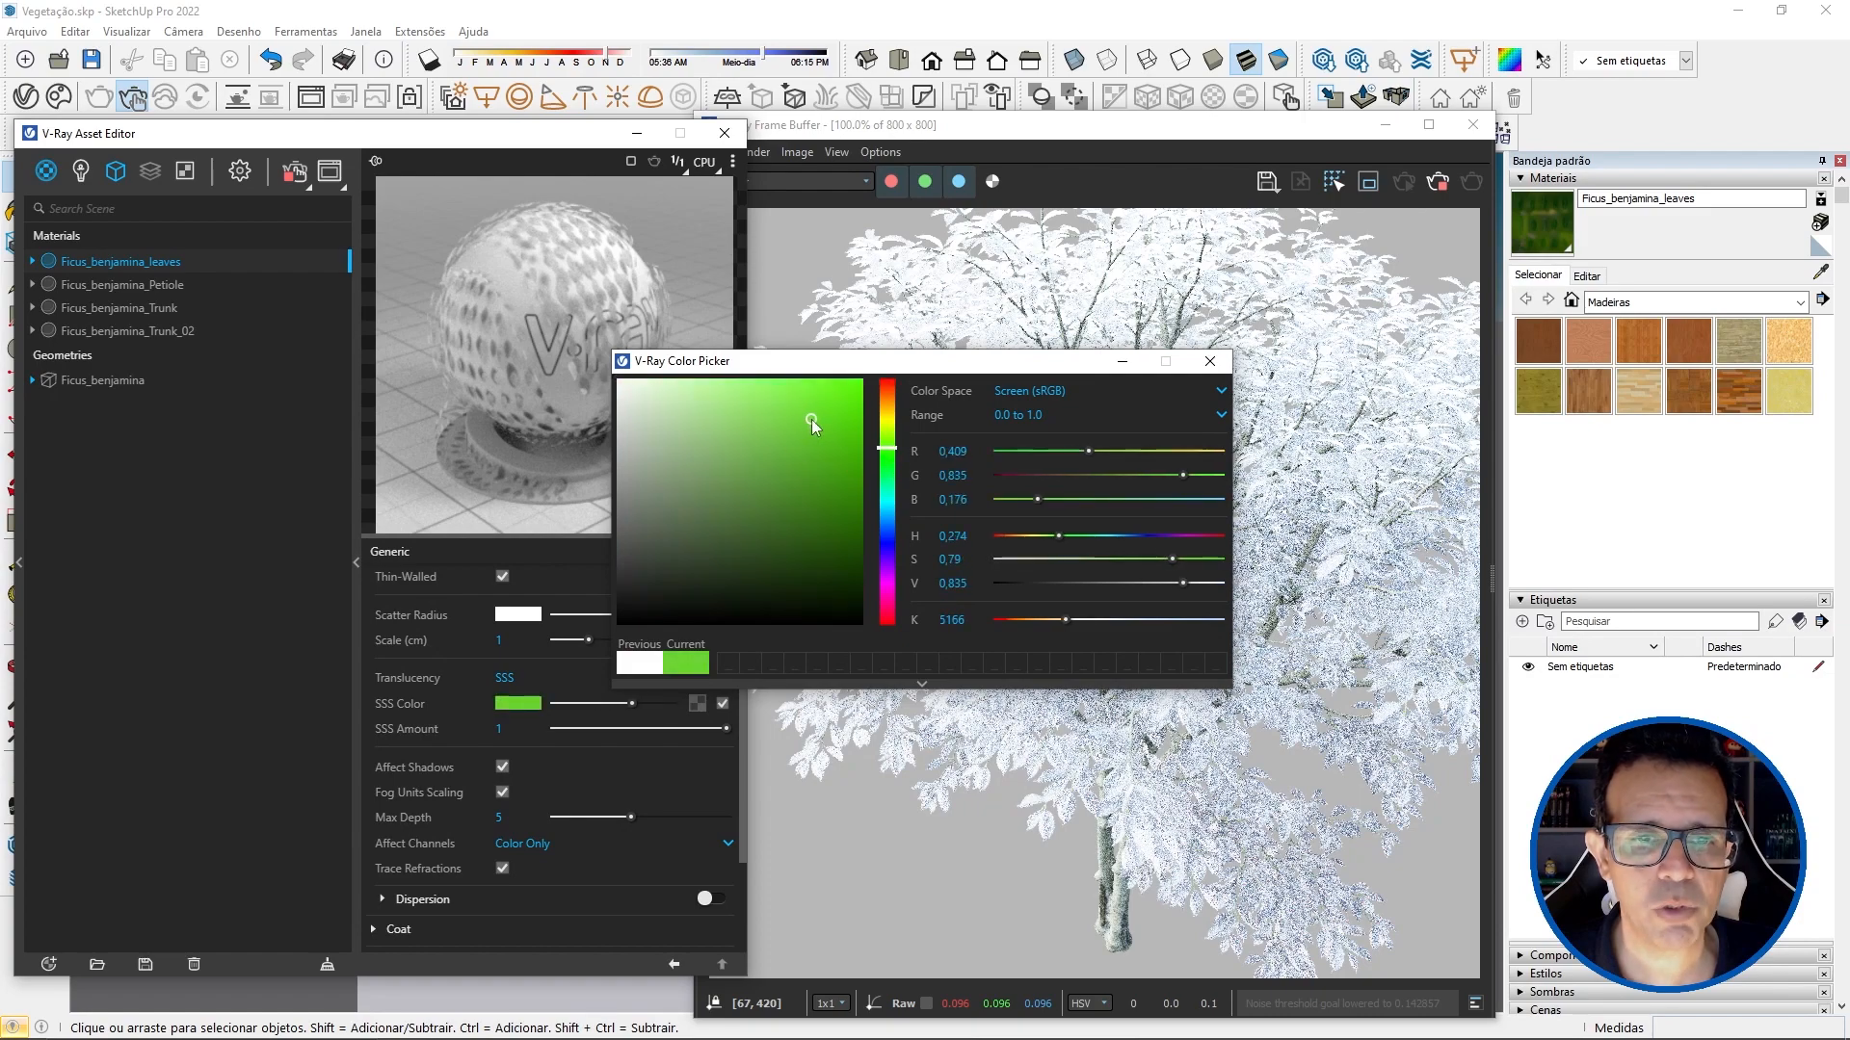
pyautogui.click(886, 426)
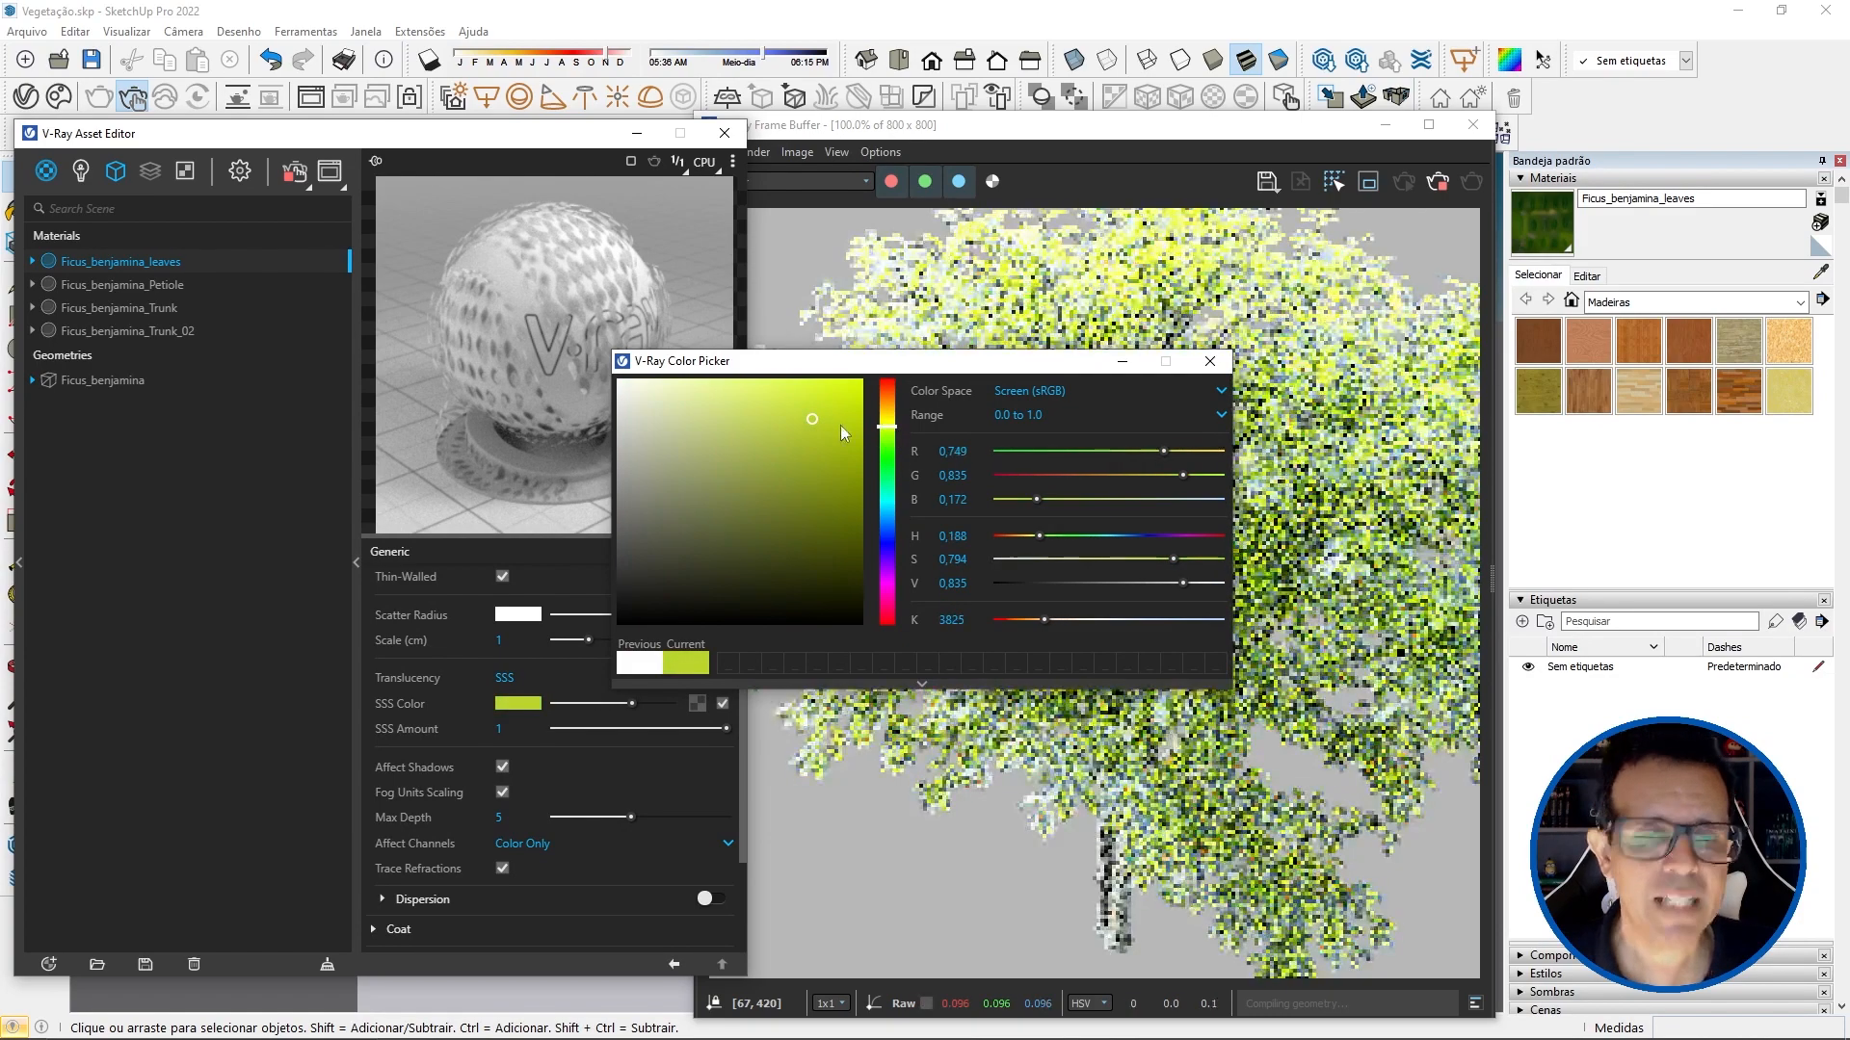
pyautogui.click(888, 429)
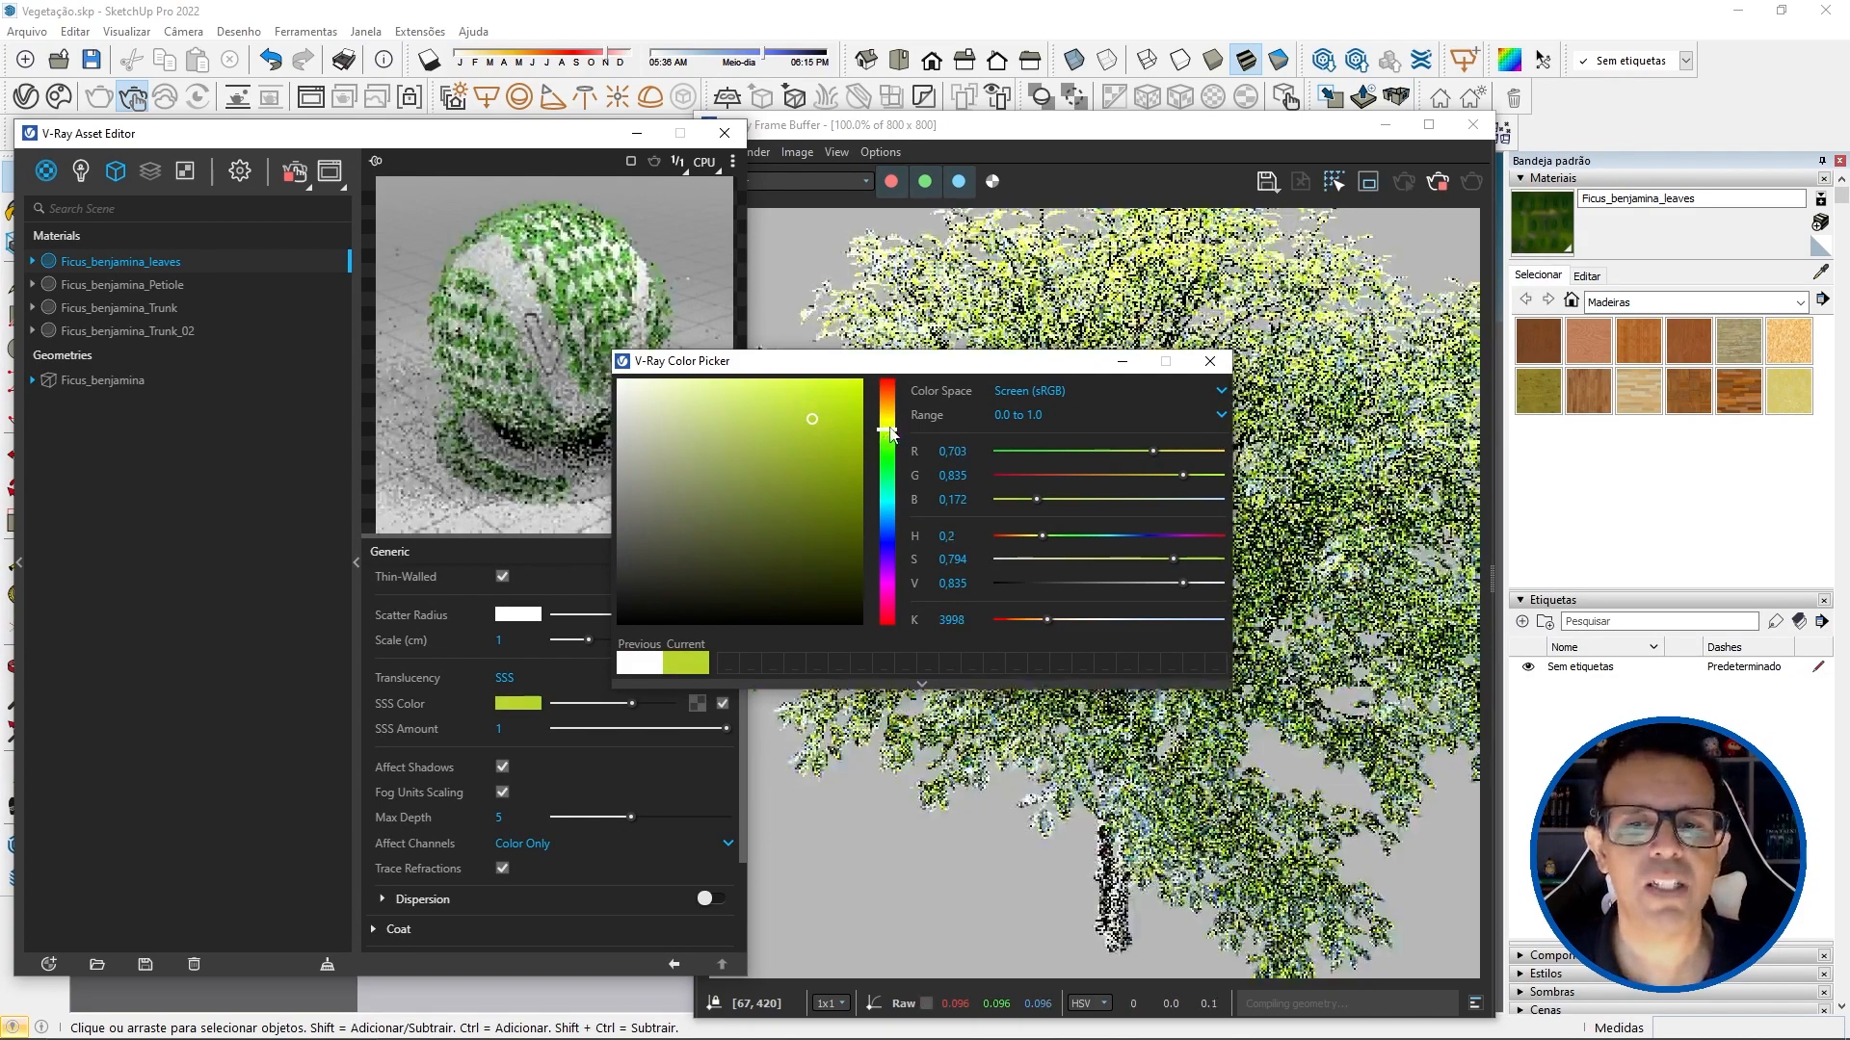
pyautogui.click(1210, 361)
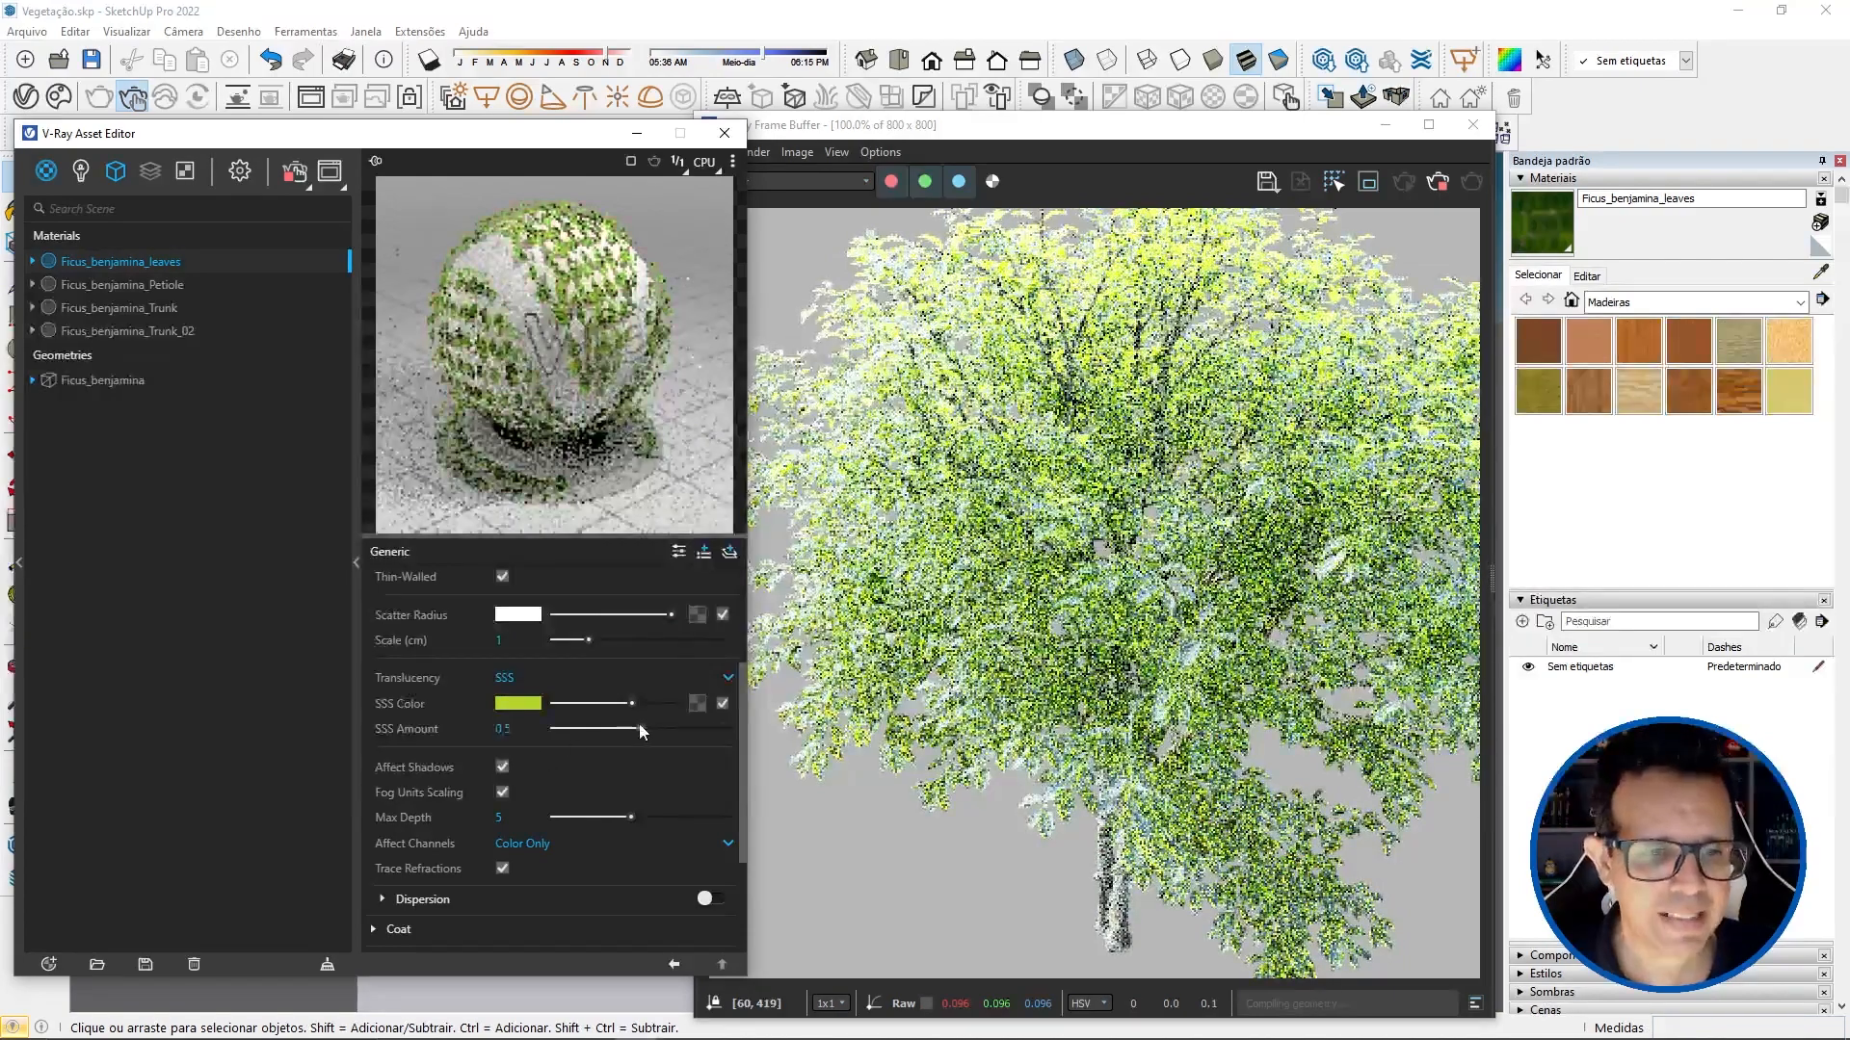
pyautogui.moveTo(639, 724); pyautogui.dragTo(619, 729)
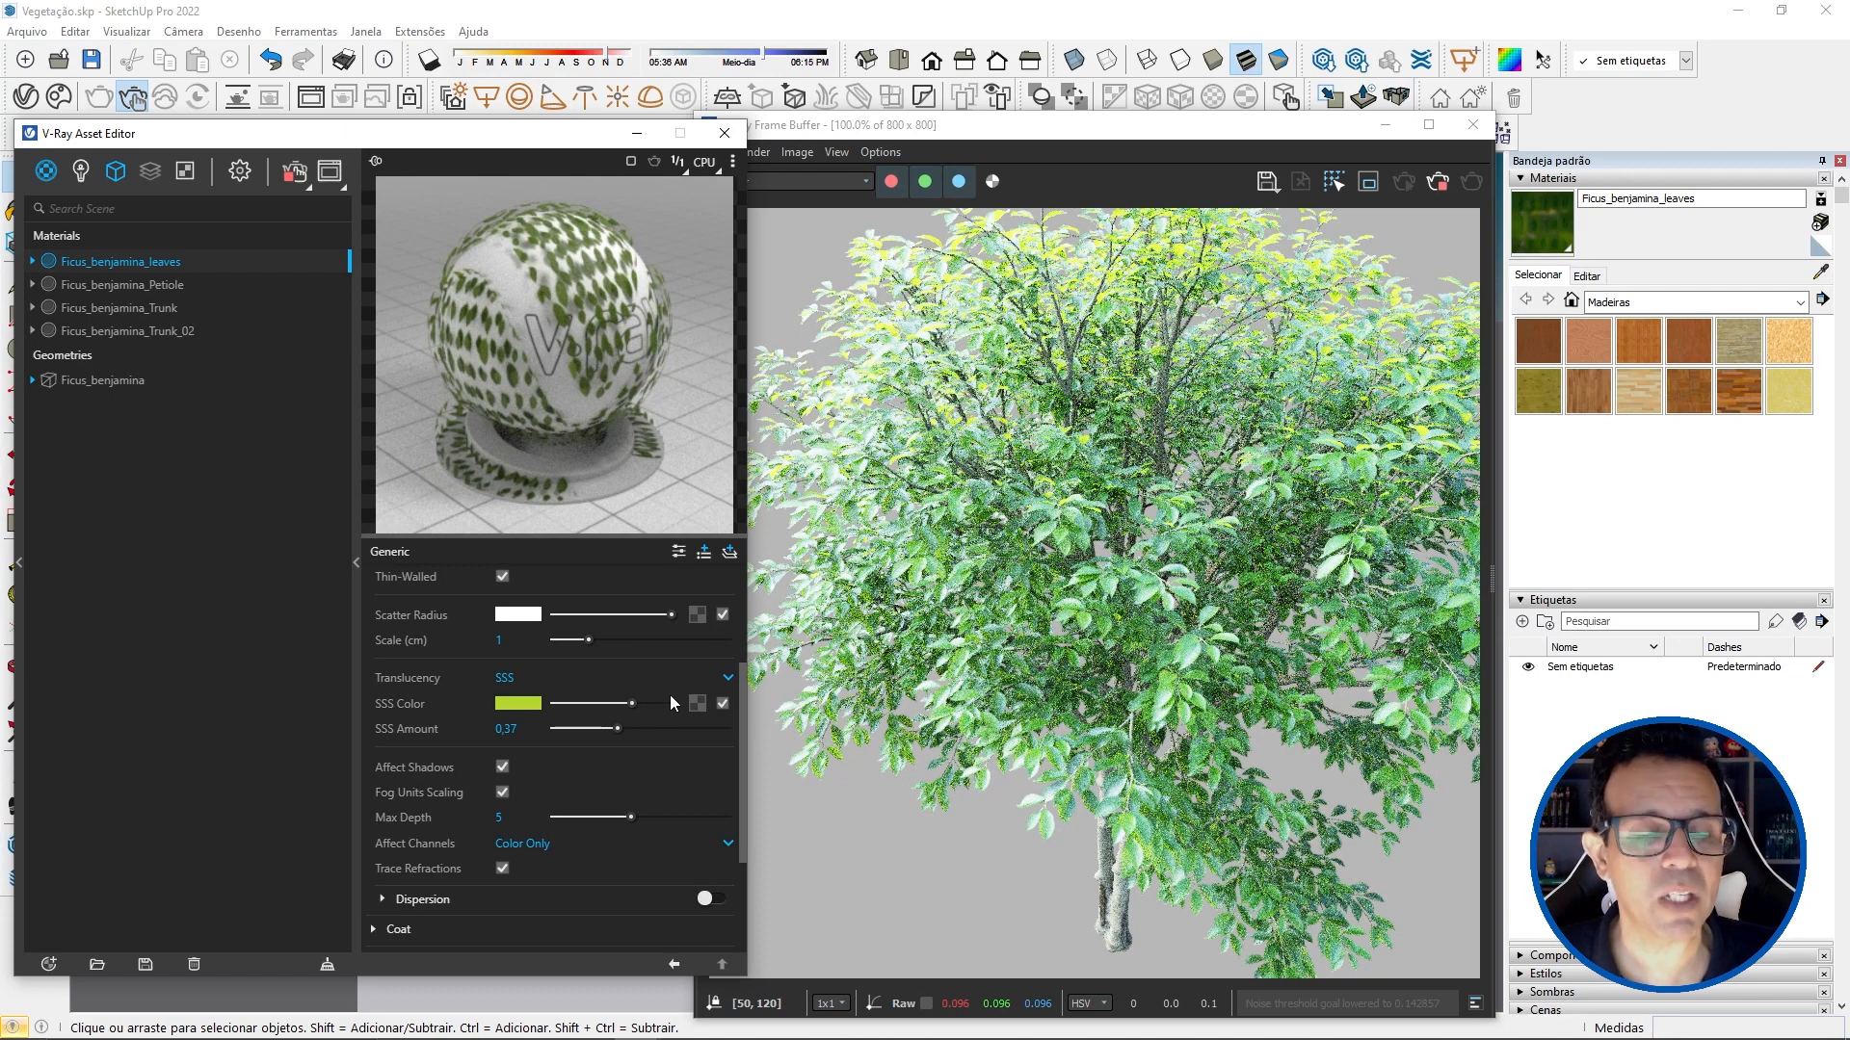
# Step: Load MT_PM_V32_Ficus_benjamina_01_Leaf_01_translucency.jpg as a bitmap in the SSS Color and adjust the SSS Amount to 0.1
pyautogui.click(695, 704)
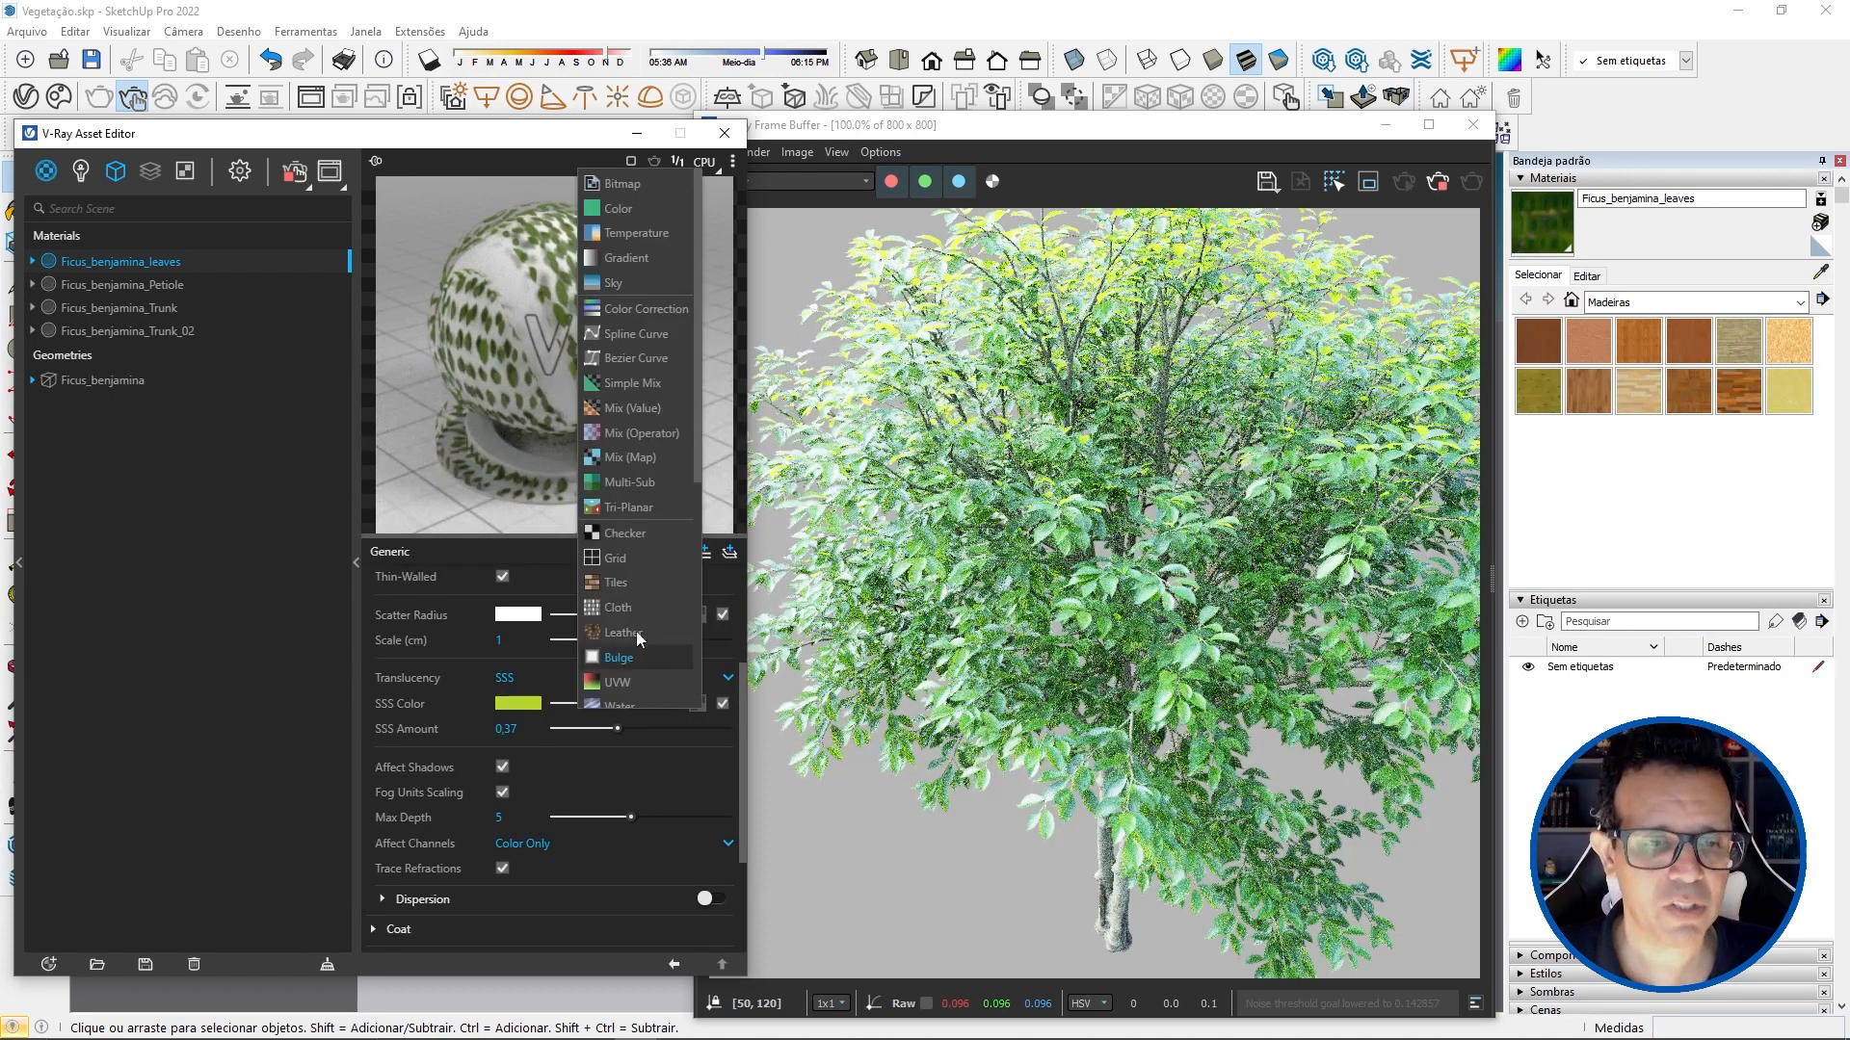
pyautogui.click(622, 185)
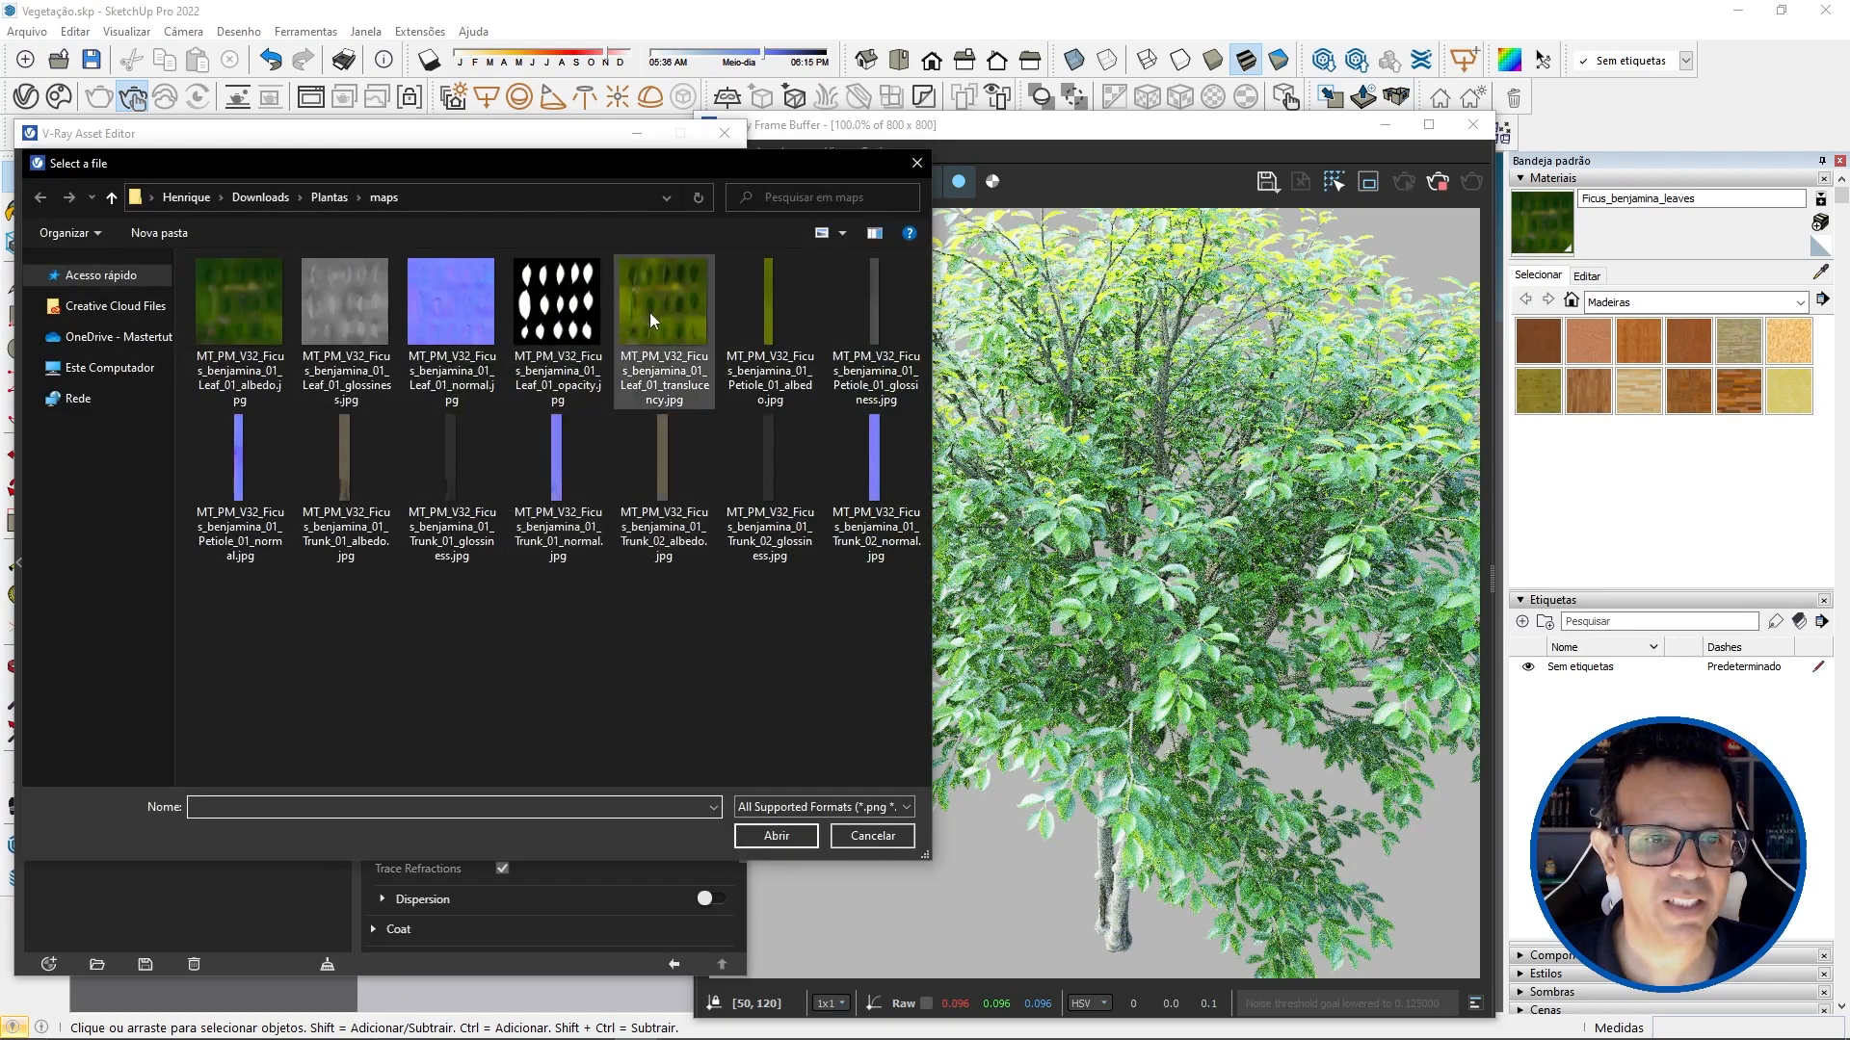
pyautogui.click(653, 331)
pyautogui.doubleClick(670, 296)
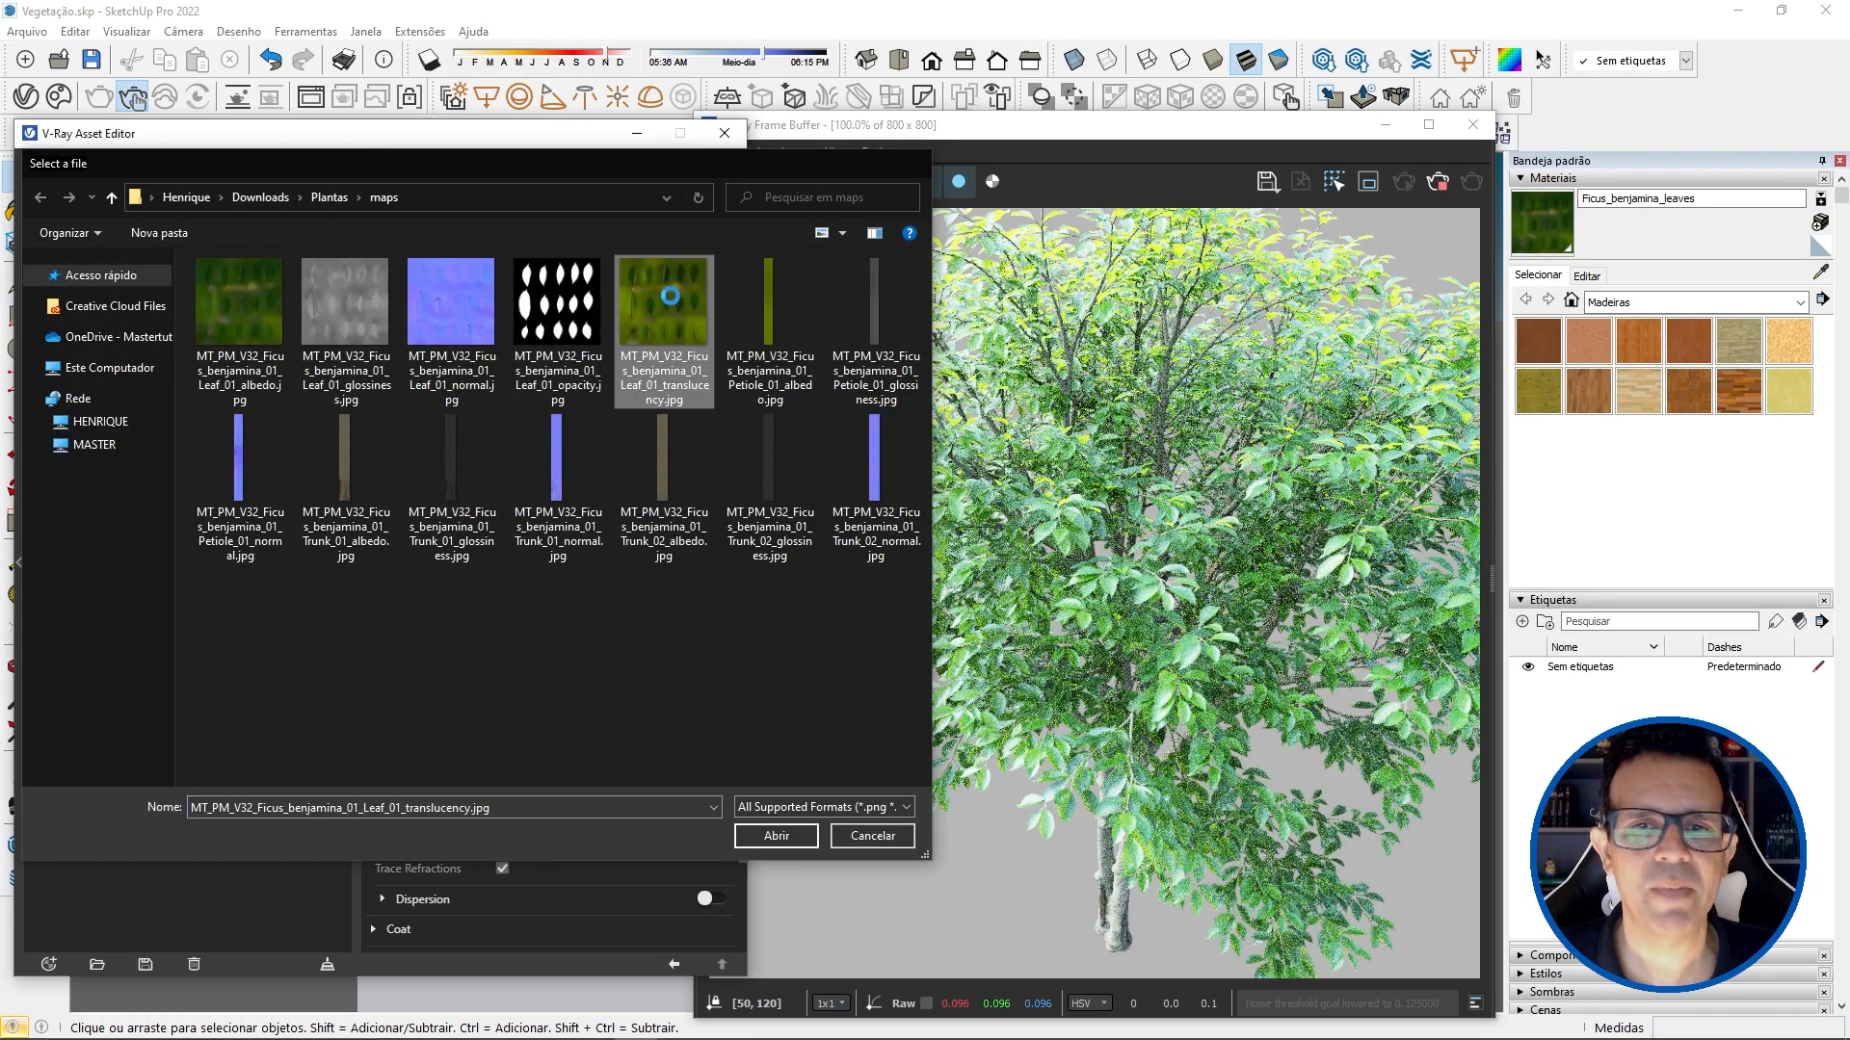
pyautogui.click(673, 963)
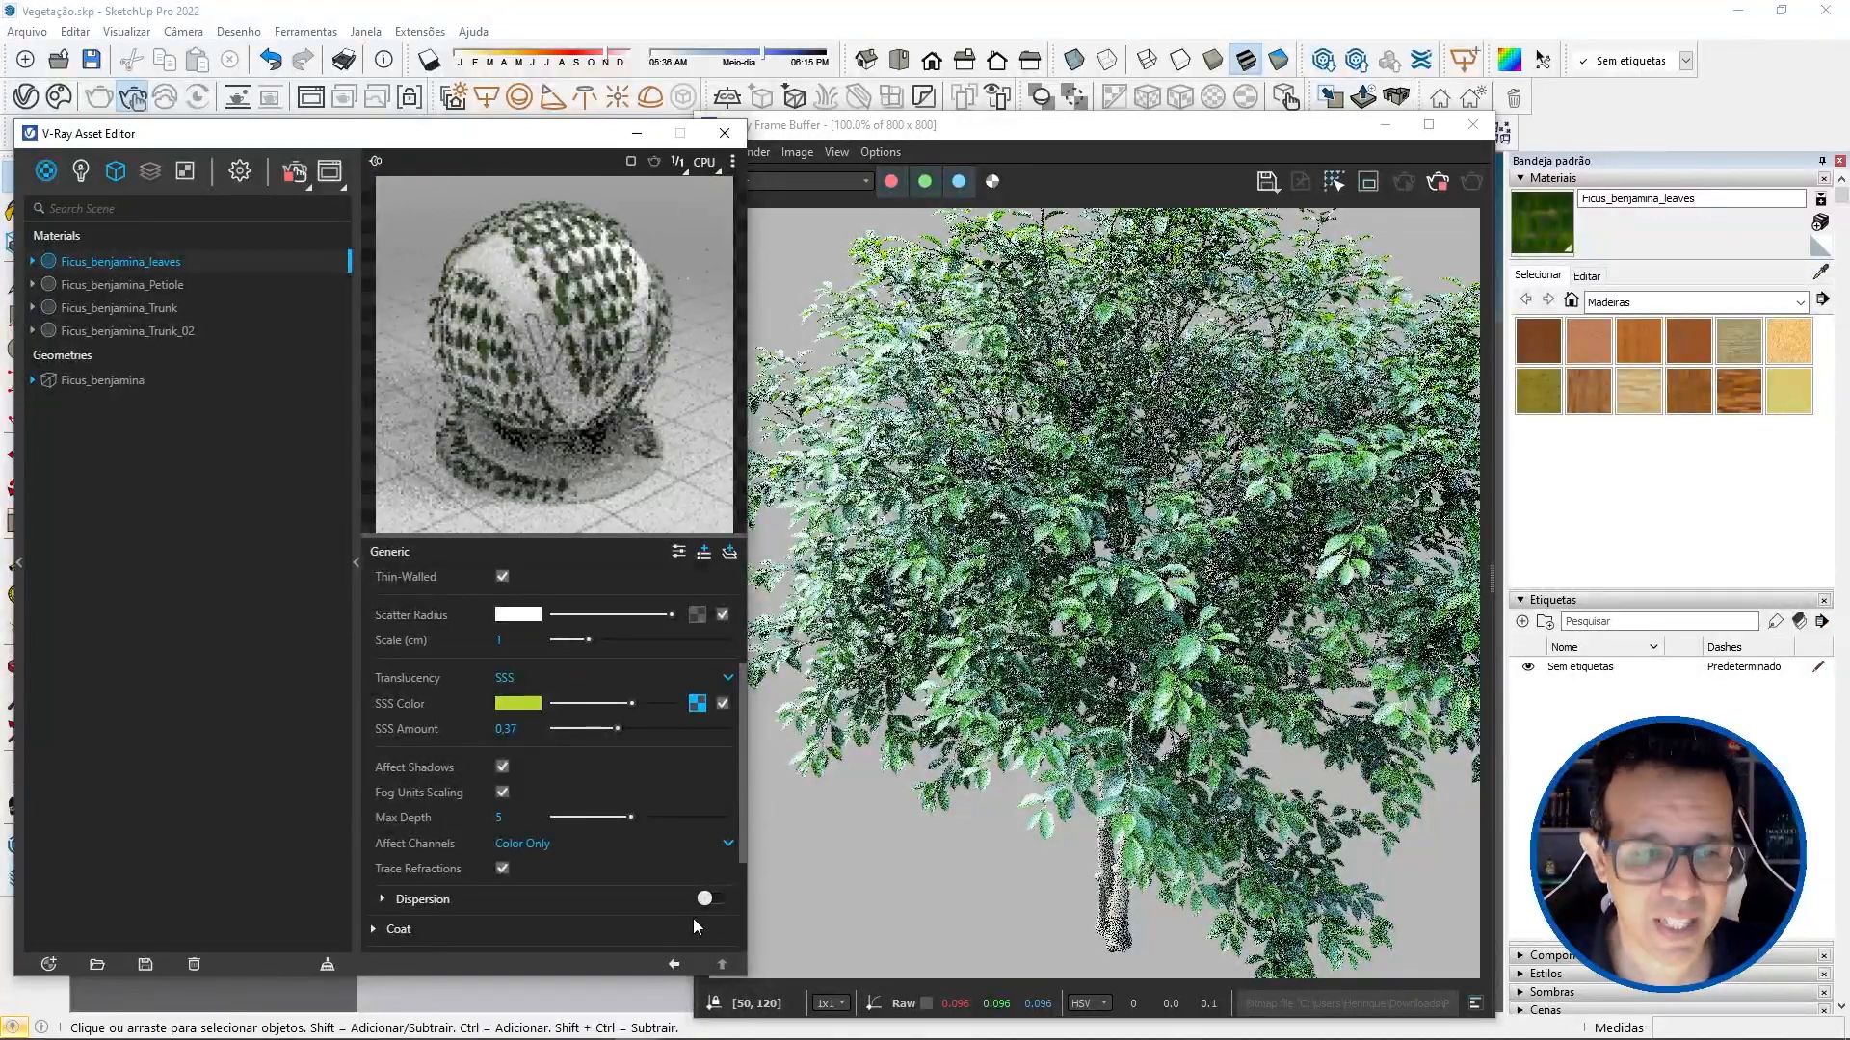
pyautogui.moveTo(618, 731); pyautogui.dragTo(689, 729)
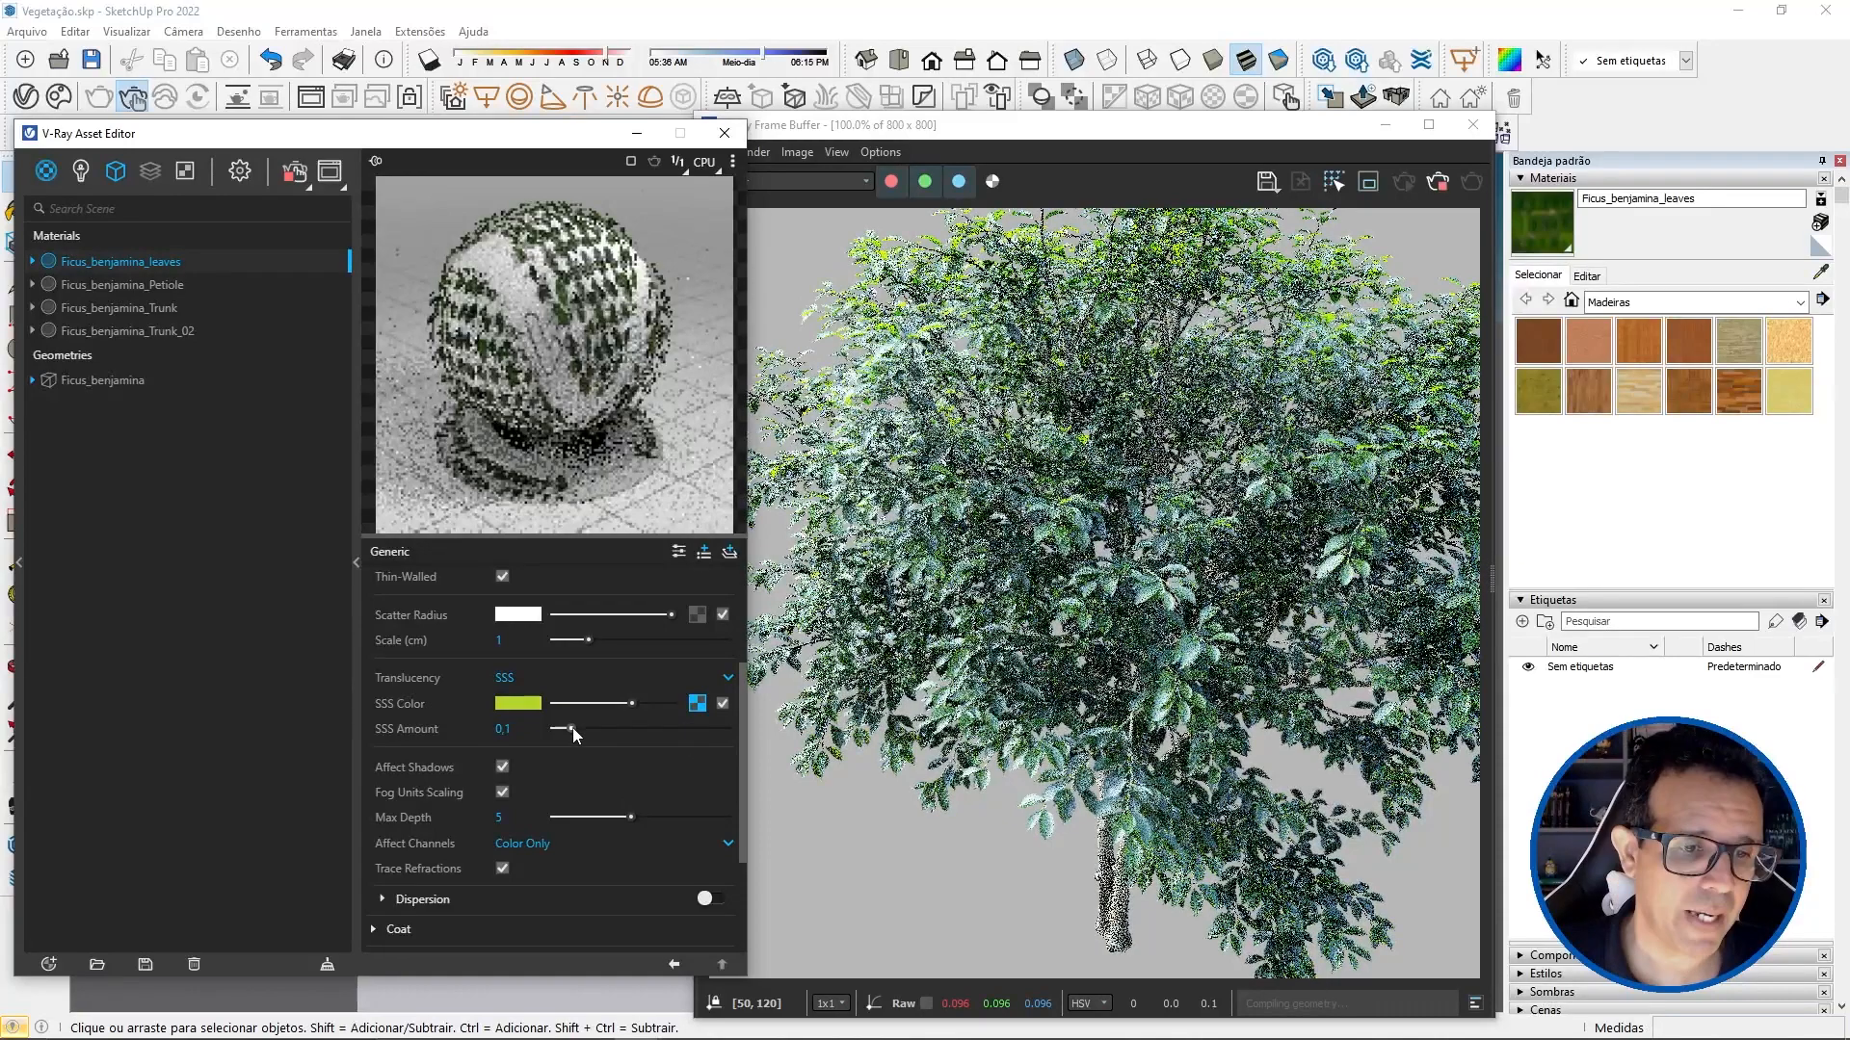
# Step: Try SSS Amounts of 0.04 and 0.69 for the leaves material and darken its SSS Color to black
pyautogui.moveTo(688, 729); pyautogui.dragTo(563, 731)
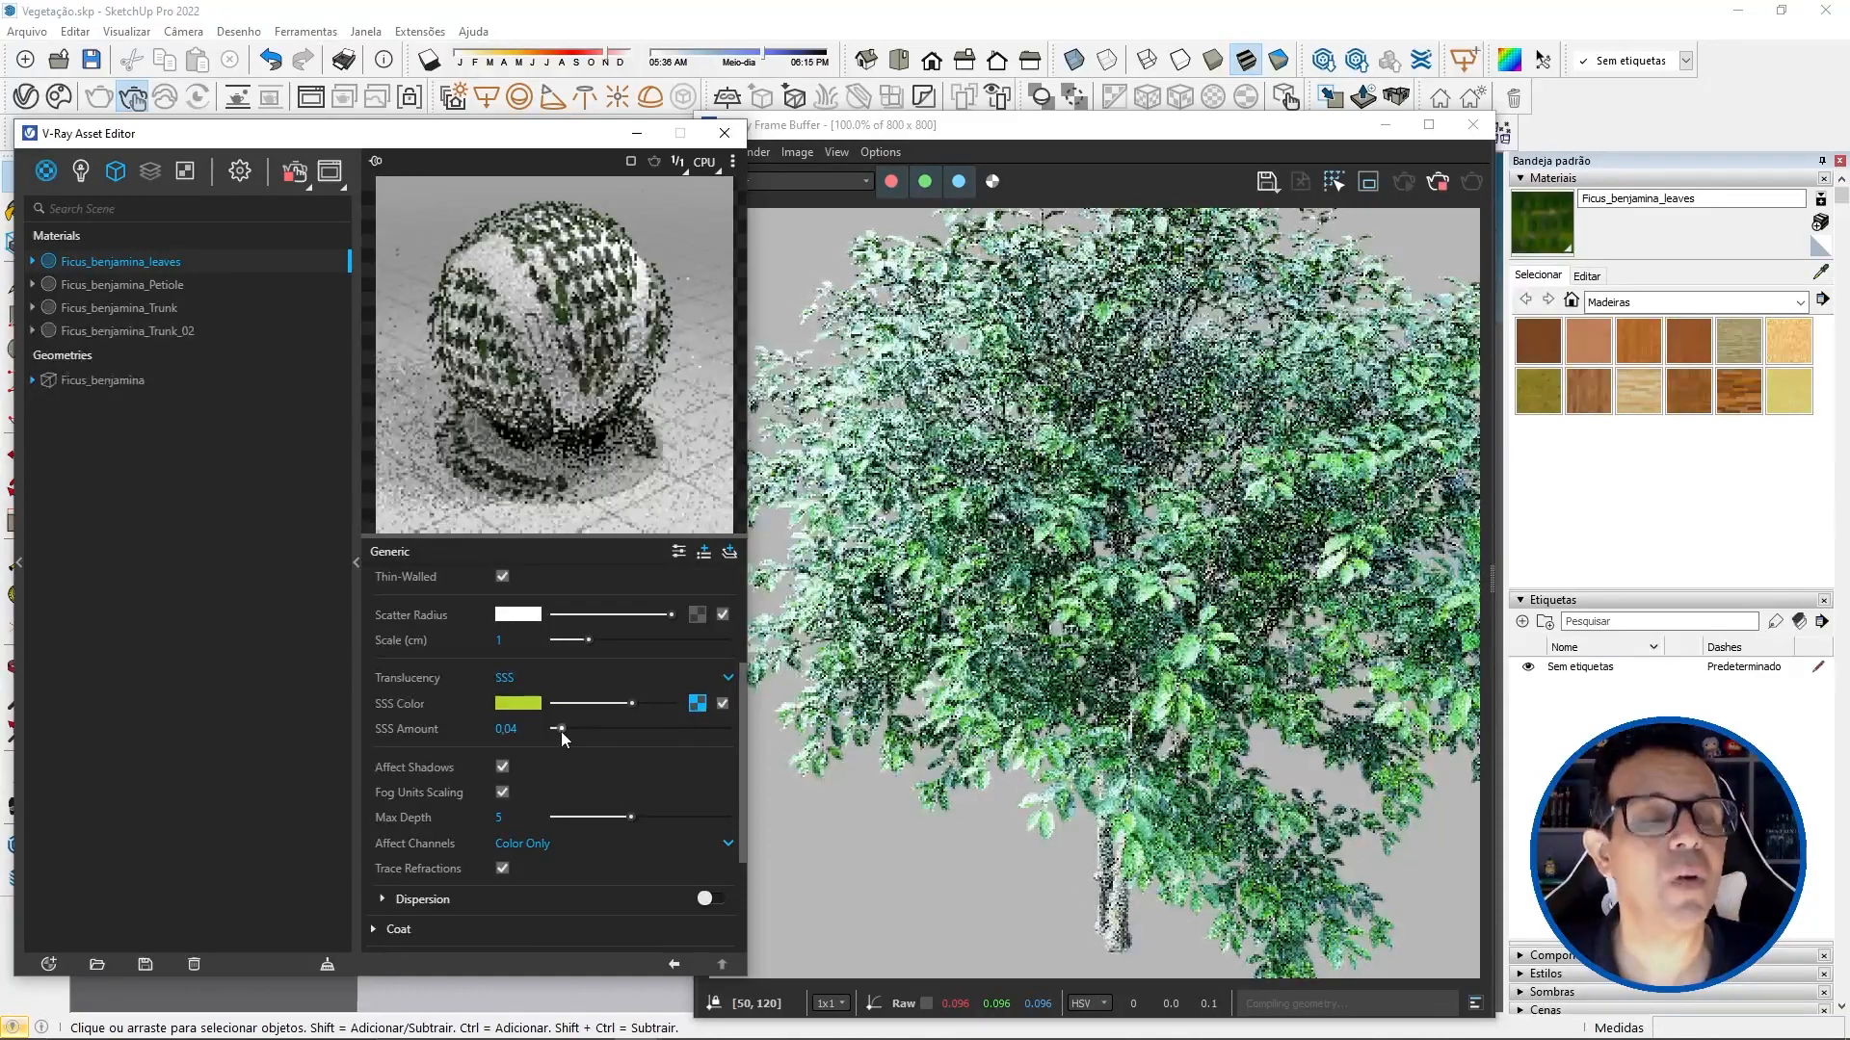
pyautogui.moveTo(561, 731); pyautogui.dragTo(672, 713)
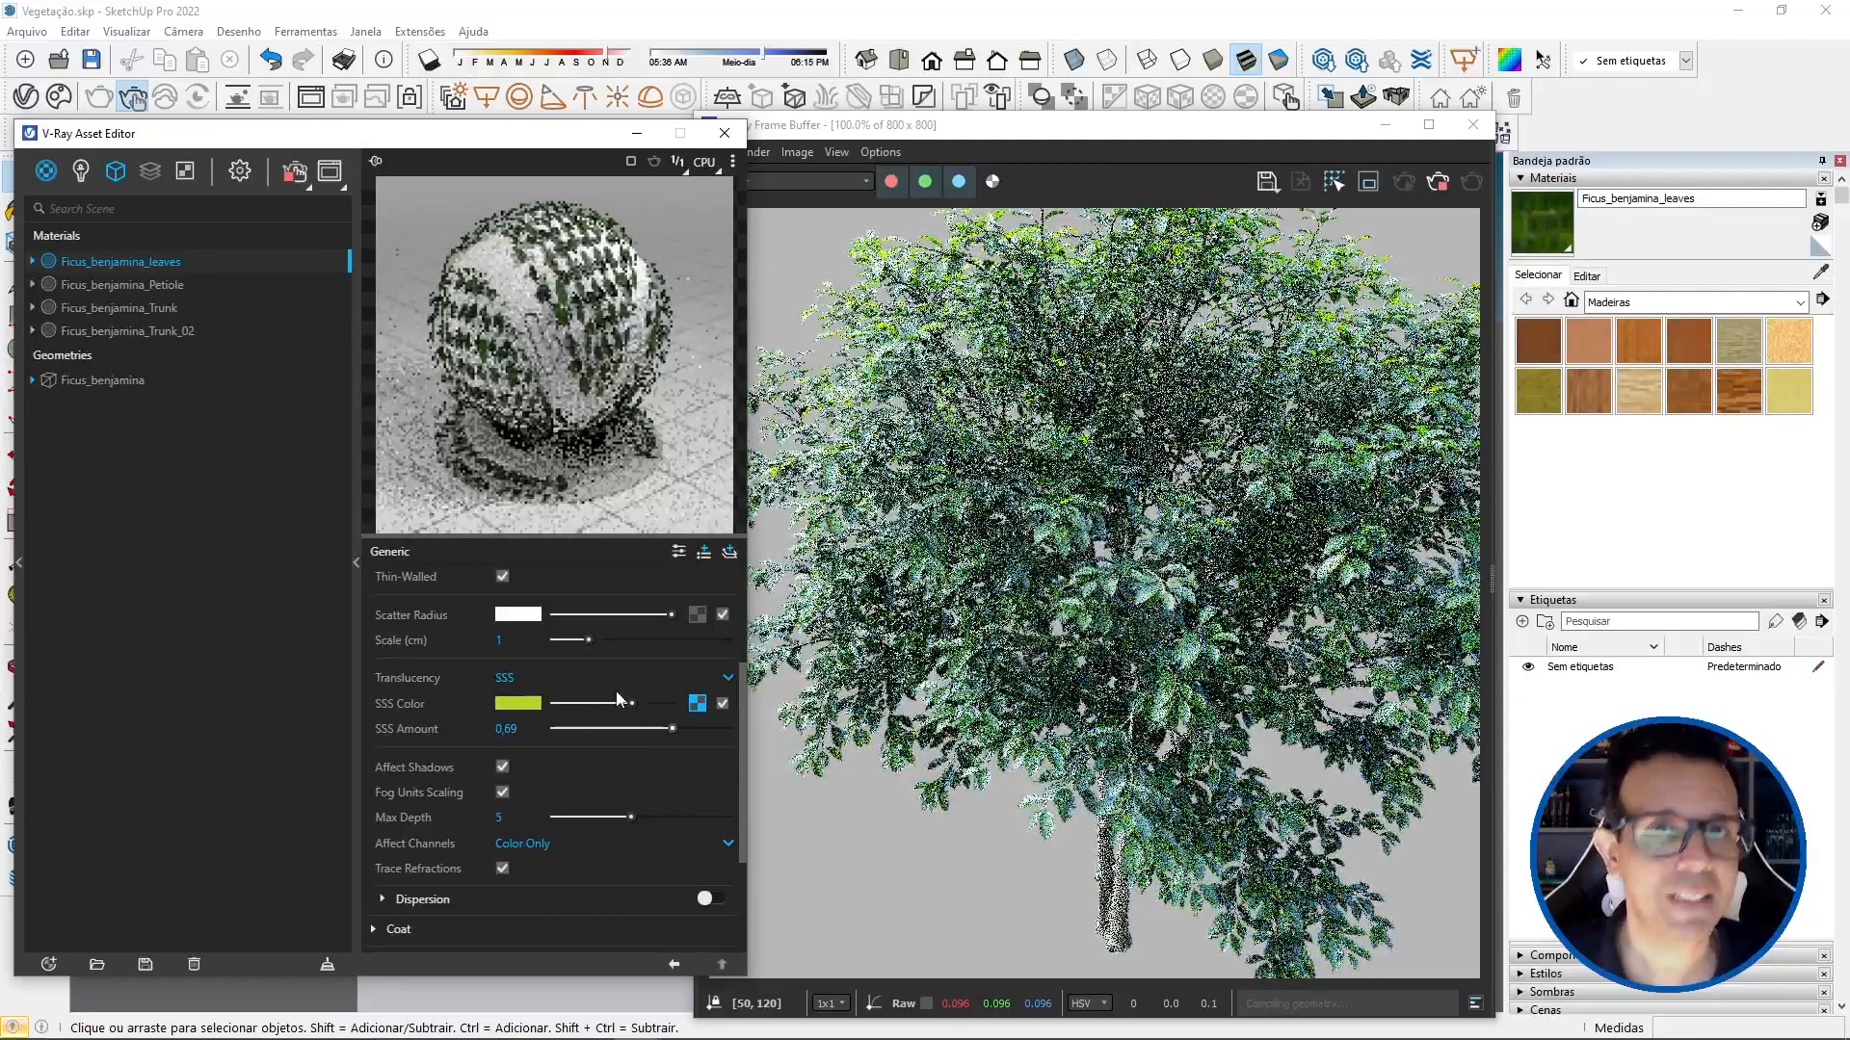
pyautogui.moveTo(603, 703); pyautogui.dragTo(443, 709)
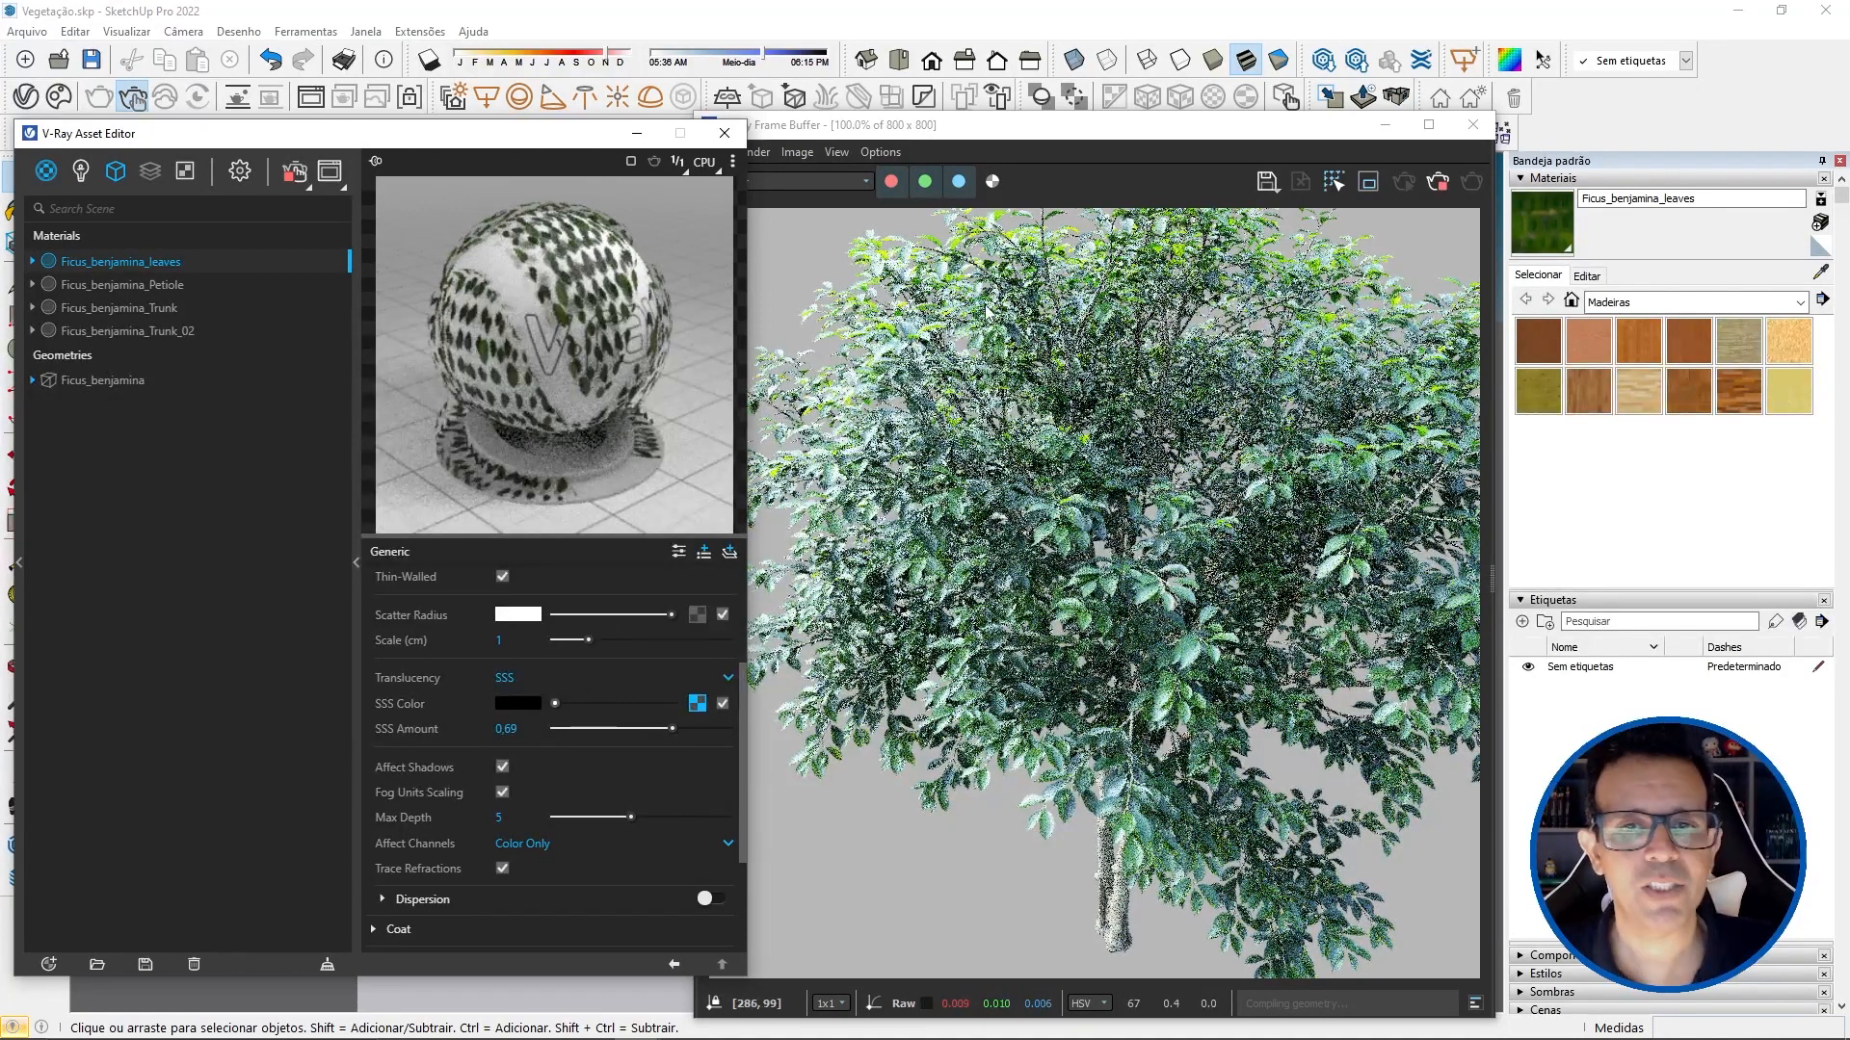
# Step: Check the leaf translucency on the tree's outer branches in the interactive render and set the leaves material's SSS Amount to 0.45
pyautogui.click(724, 133)
pyautogui.moveTo(580, 547)
pyautogui.keyDown('shift'); pyautogui.mouseDown(button='middle')
pyautogui.moveTo(613, 667)
pyautogui.moveTo(568, 659)
pyautogui.moveTo(408, 379)
pyautogui.mouseUp(button='middle'); pyautogui.keyUp('shift')
pyautogui.scroll(5, 494, 517)
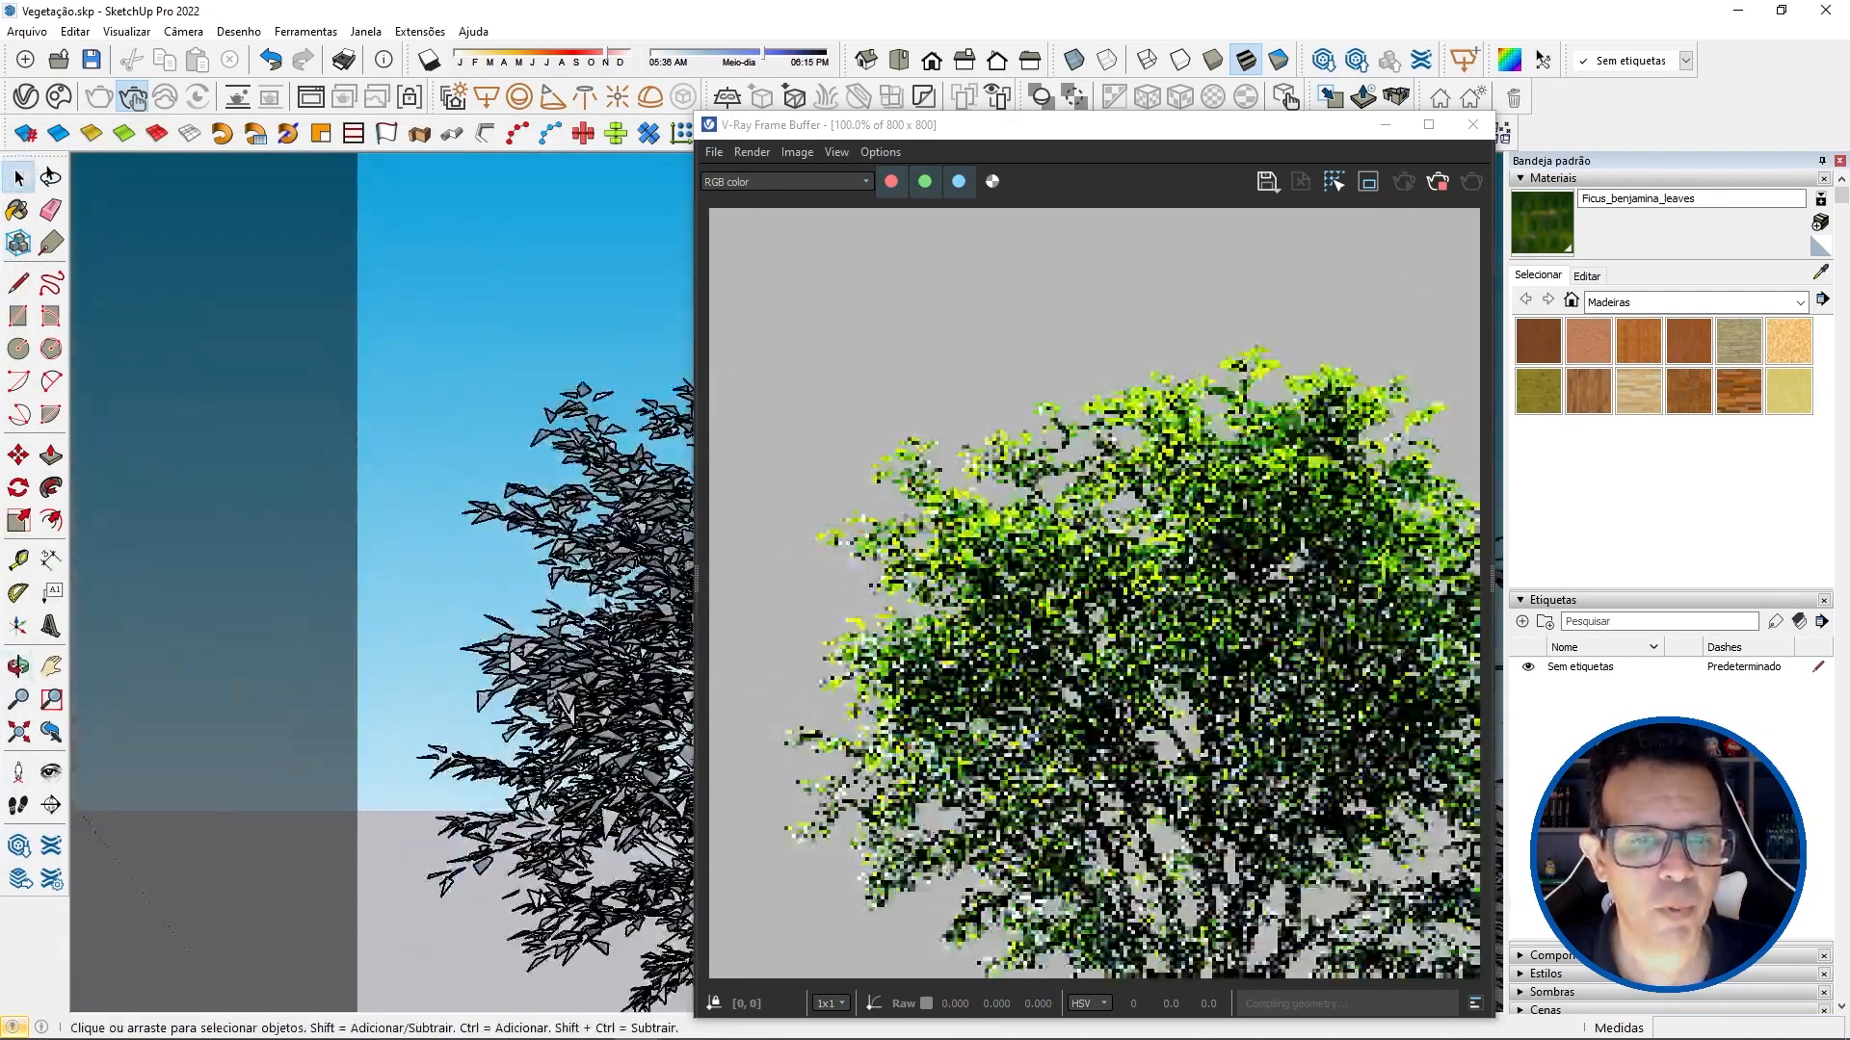
pyautogui.scroll(5, 511, 491)
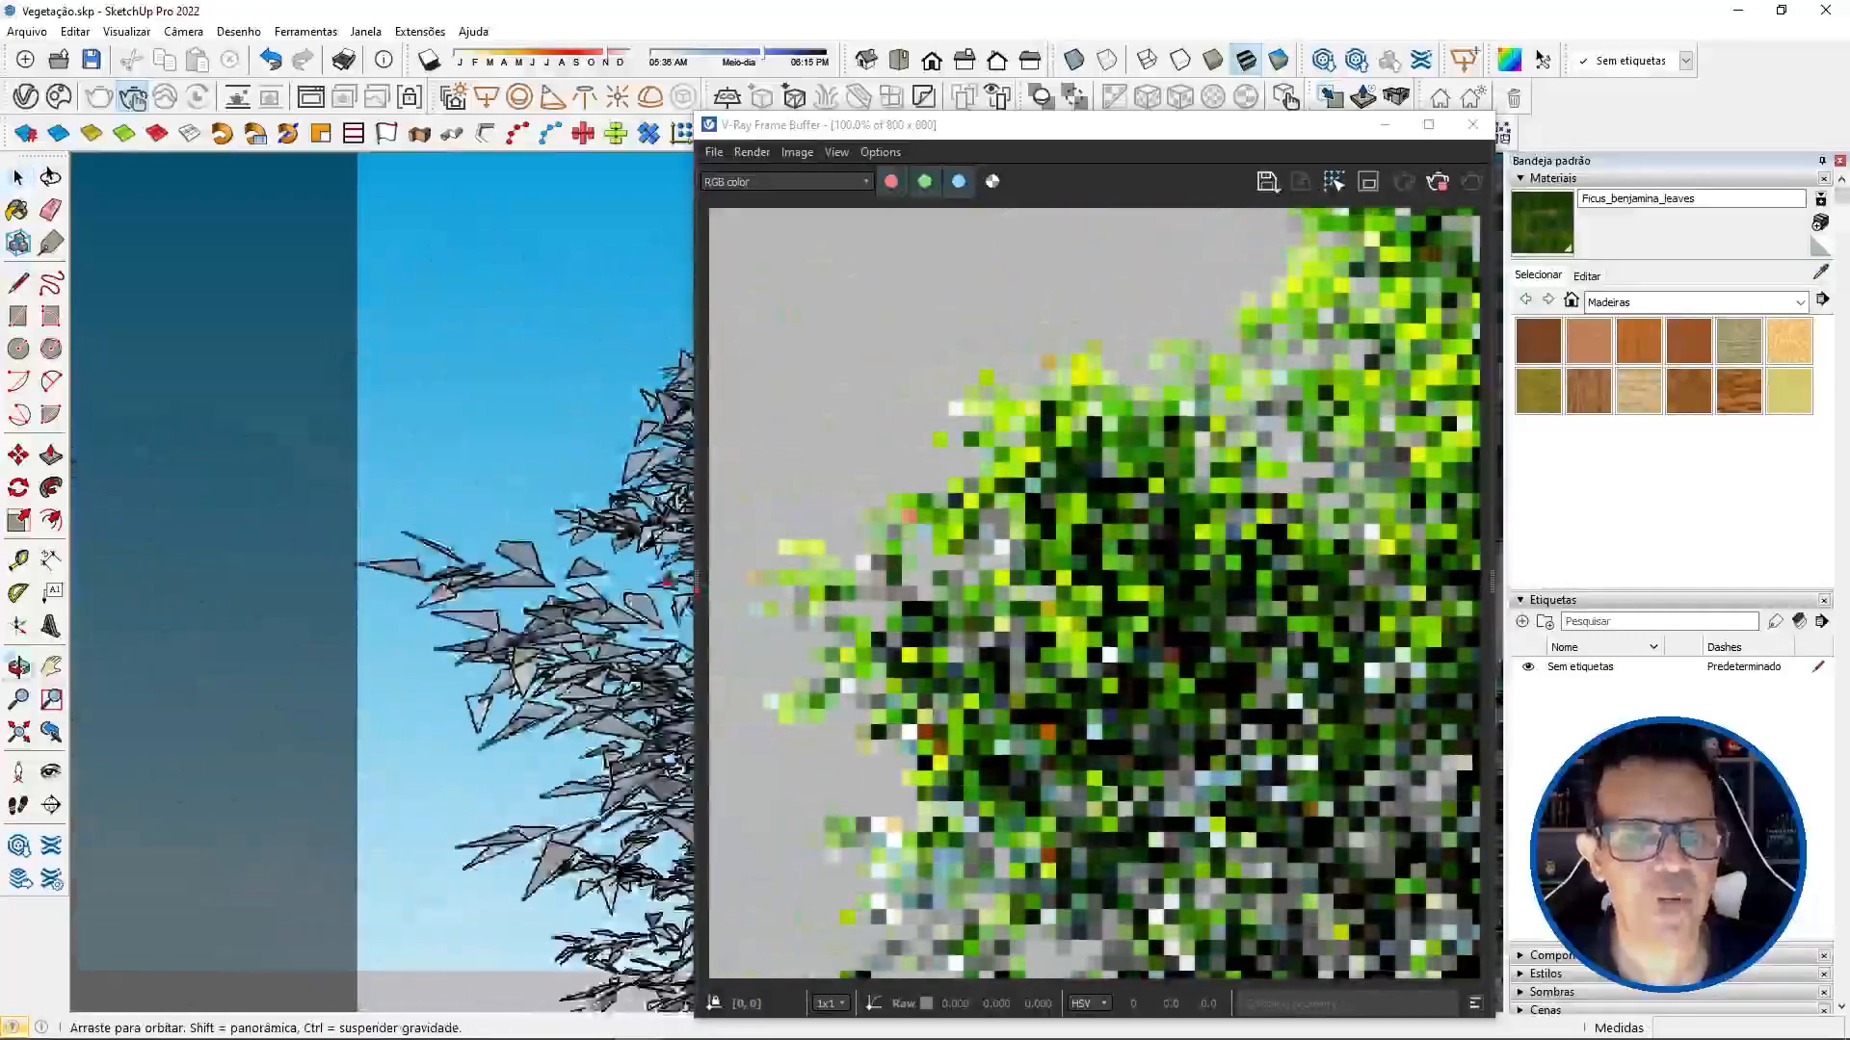
pyautogui.press('space')
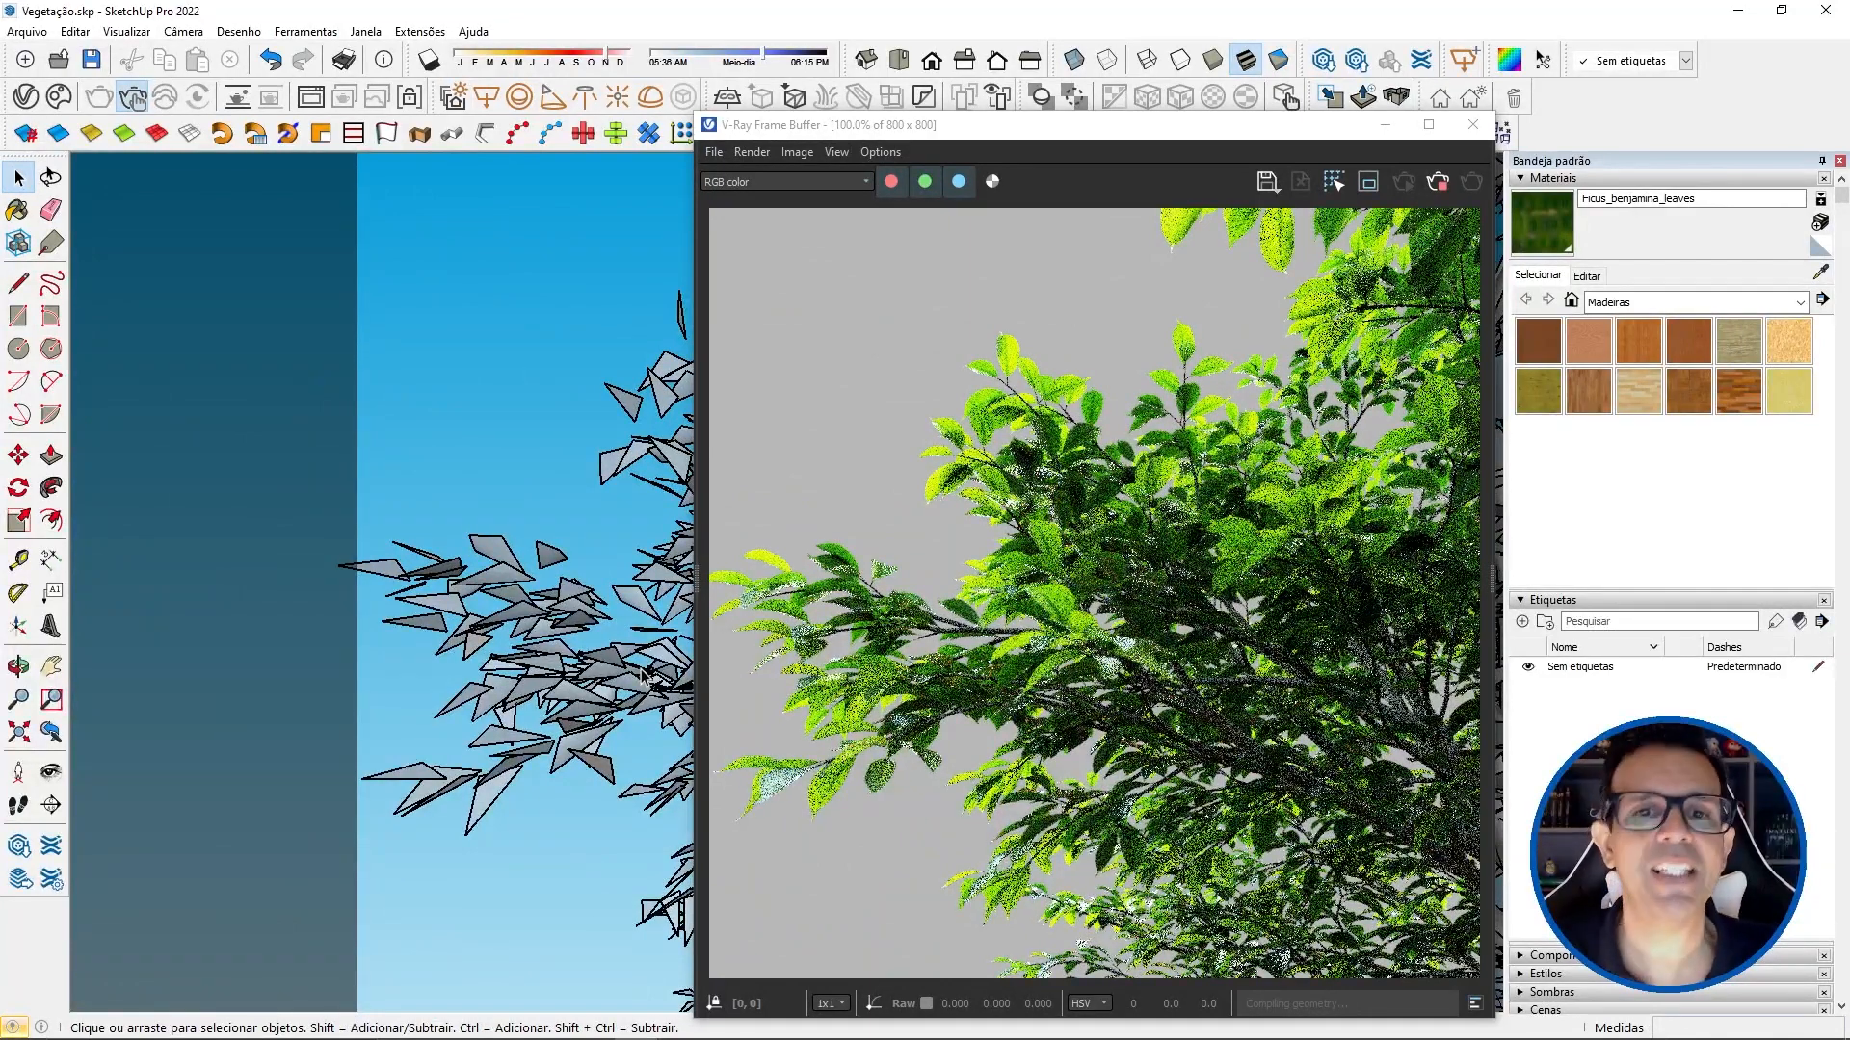
pyautogui.click(26, 97)
pyautogui.moveTo(650, 730); pyautogui.dragTo(633, 729)
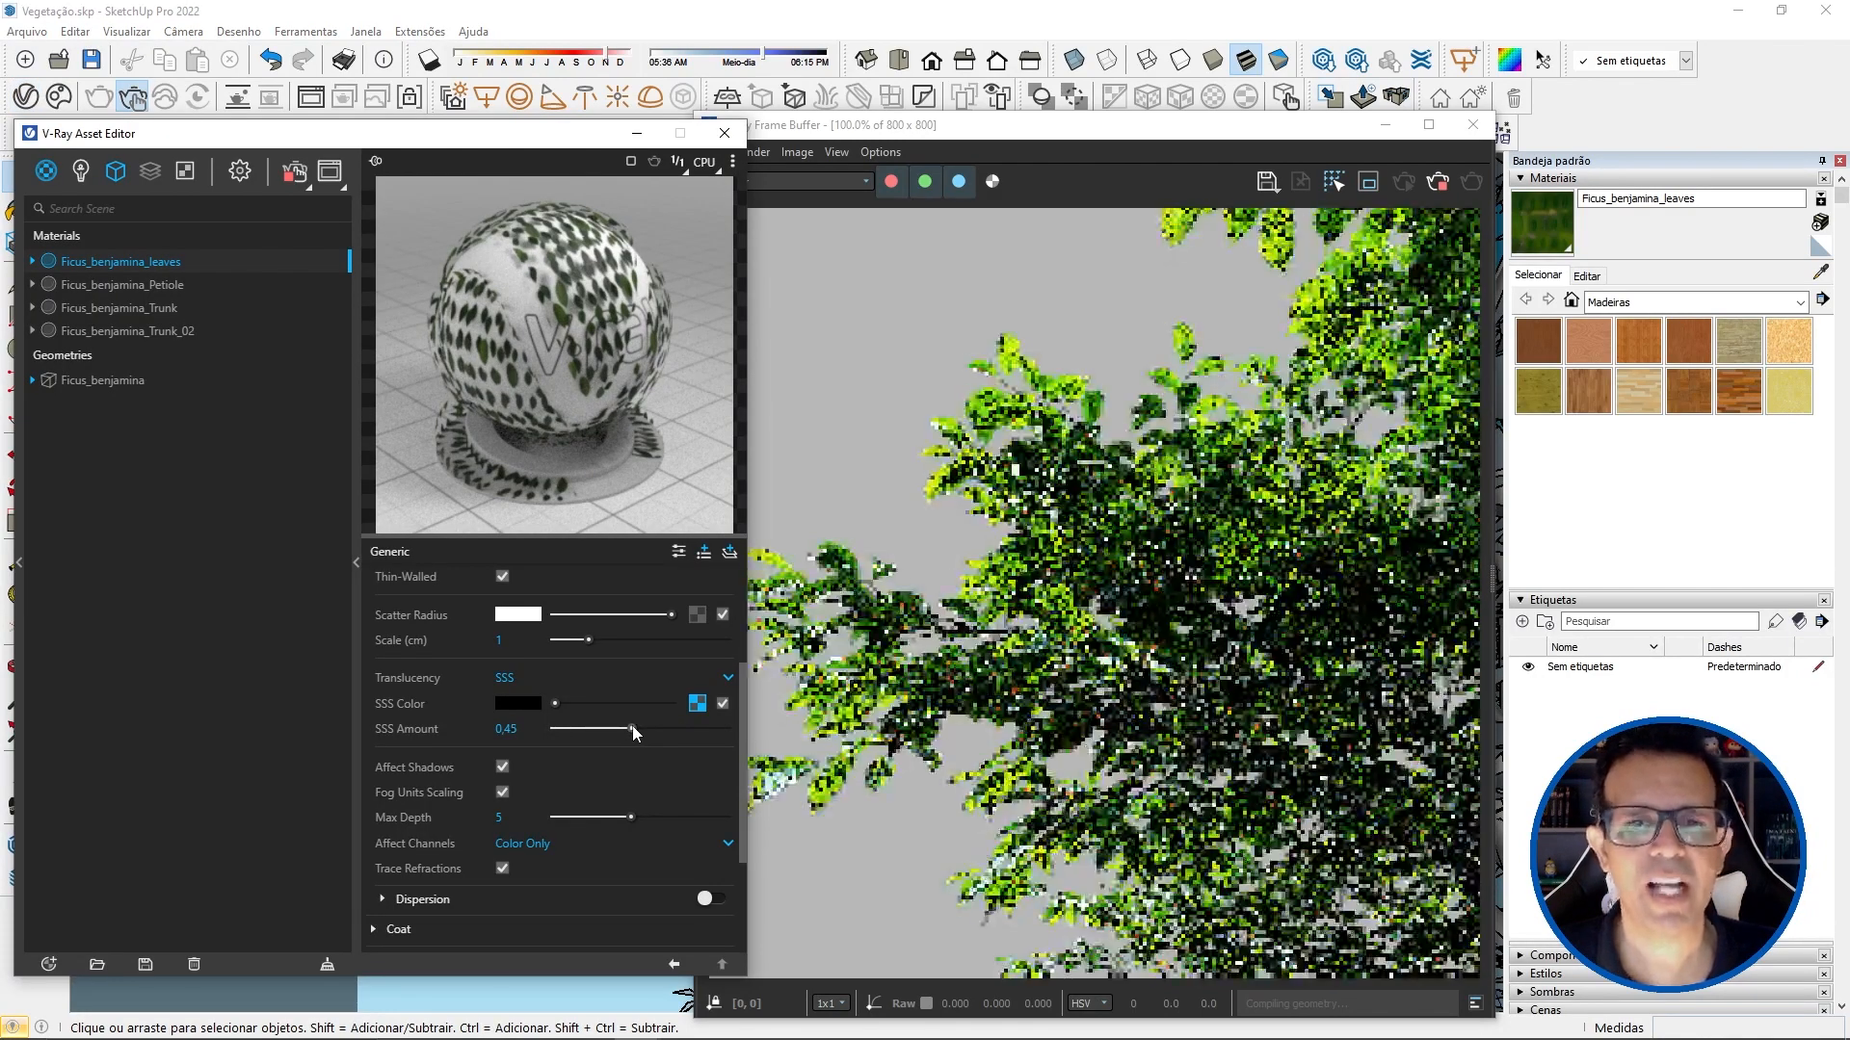